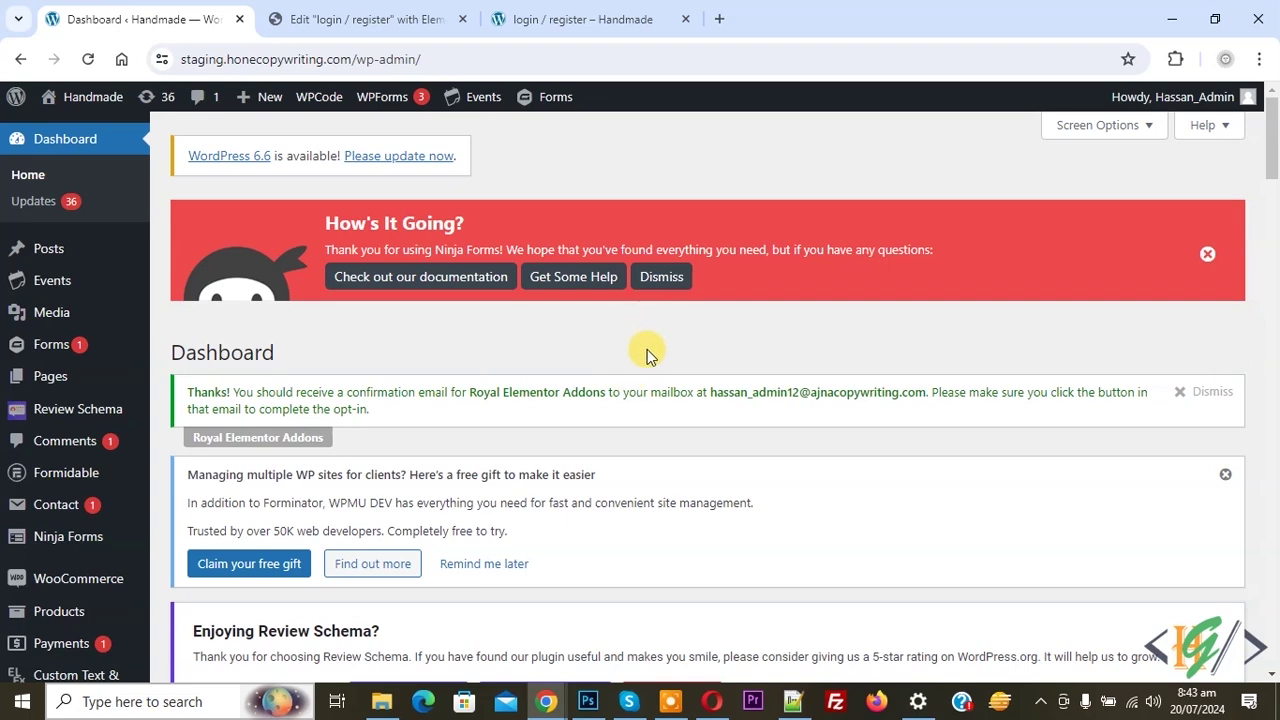
Go to Settings > General, where the site title reads Handmade.
scroll(631, 350, down, 5)
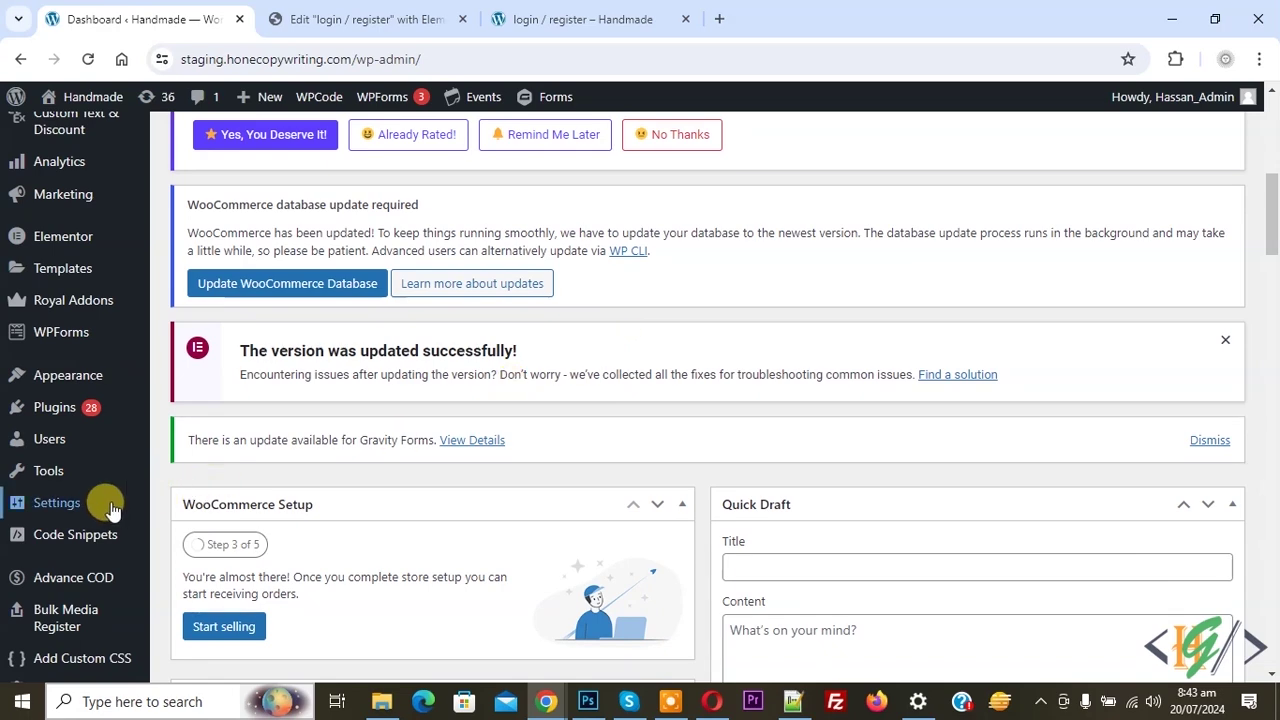
mouse_move(110, 504)
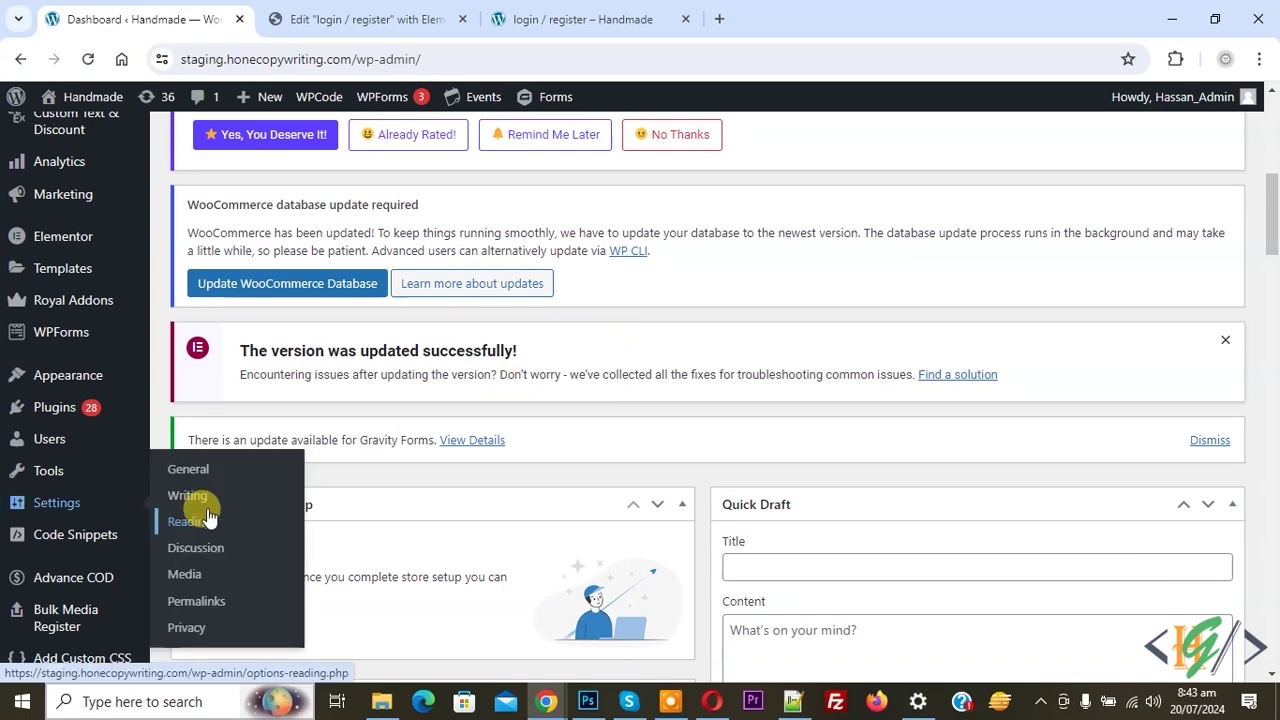
click(187, 470)
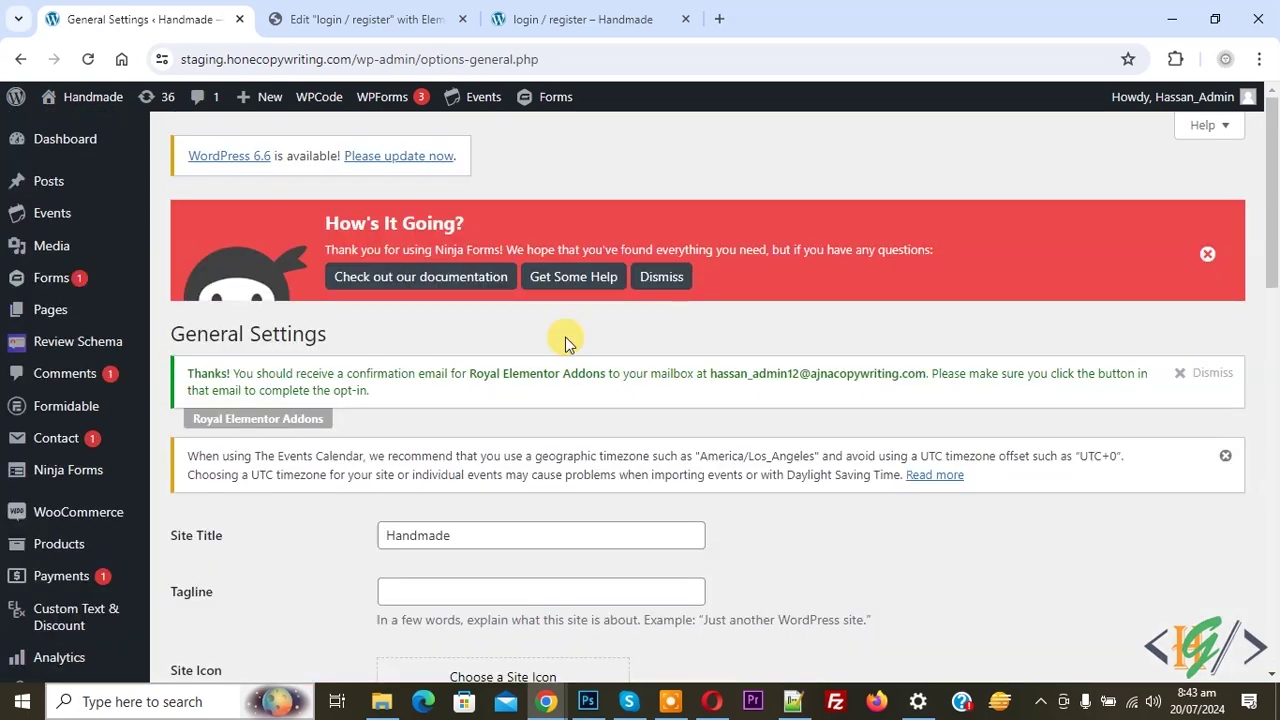
Enable Membership 'Anyone can register' with Subscriber as the default role, and save.
scroll(565, 343, down, 5)
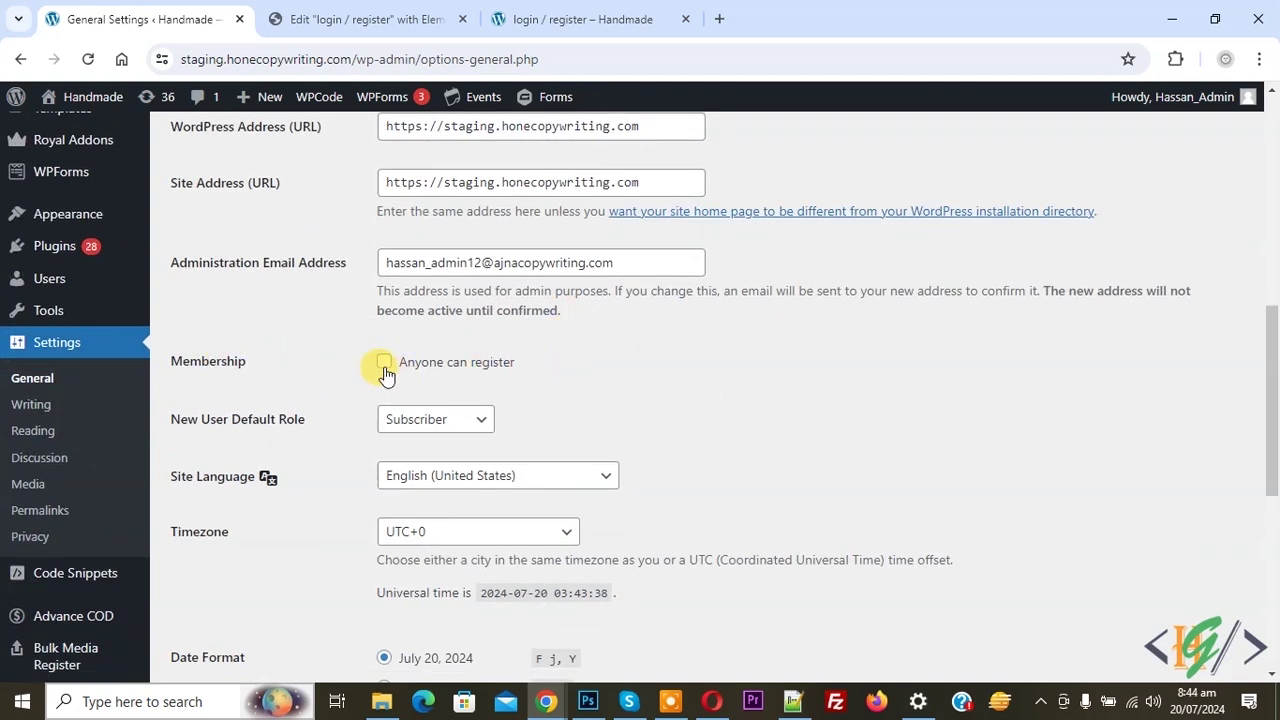
click(432, 425)
click(418, 484)
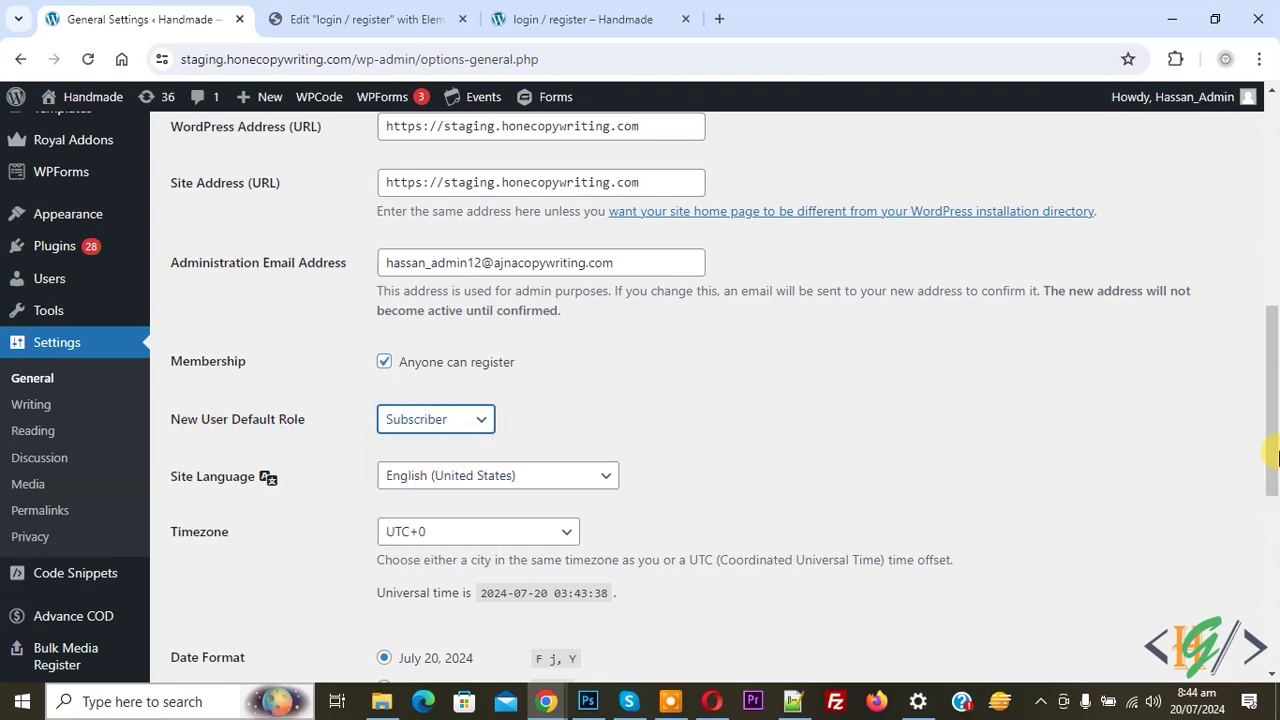
click(1275, 640)
click(222, 584)
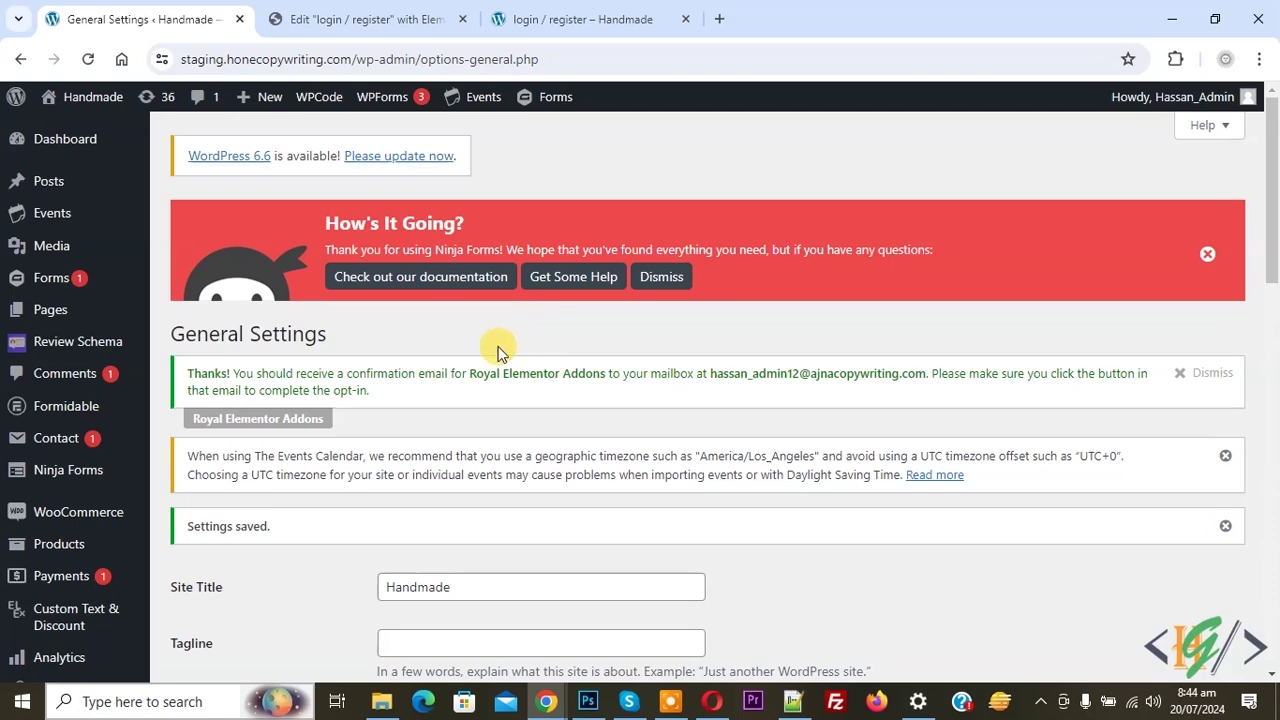
drag(219, 526, 272, 526)
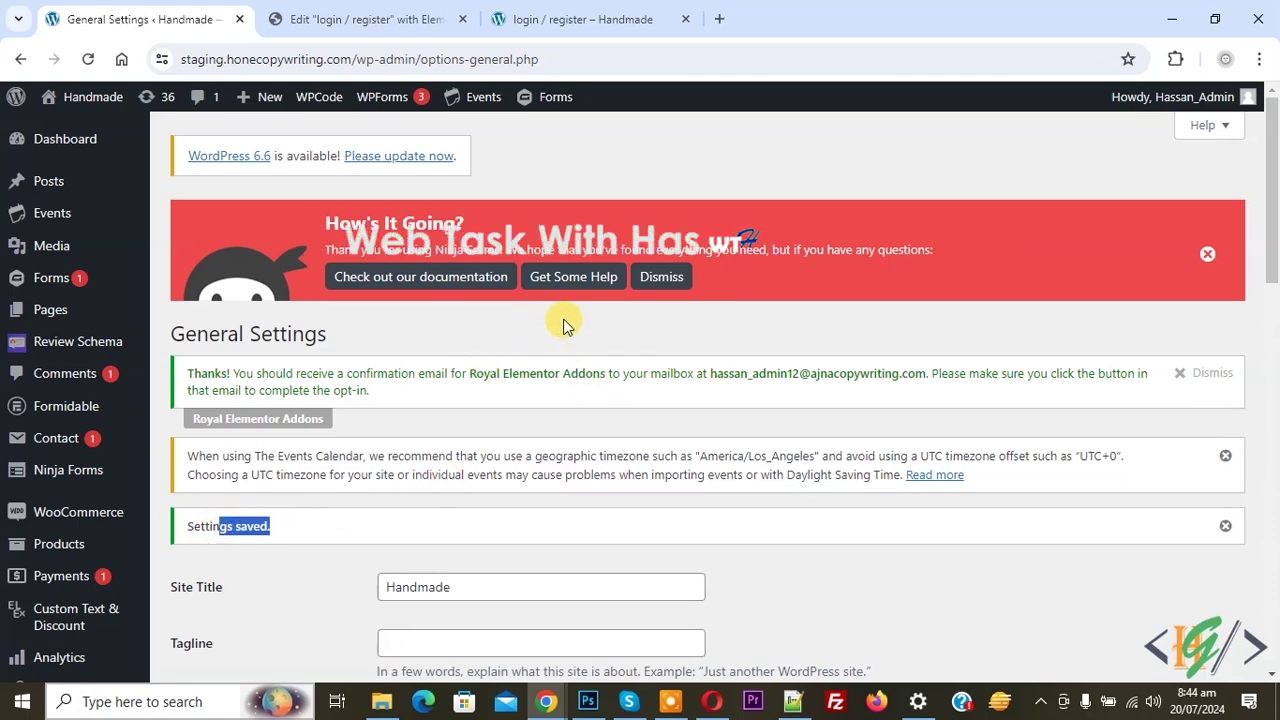
scroll(562, 318, down, 2)
scroll(562, 318, down, 2)
Search the plugin directory for 'essential addons', then install and activate Essential Addons for Elementor.
mouse_move(50, 527)
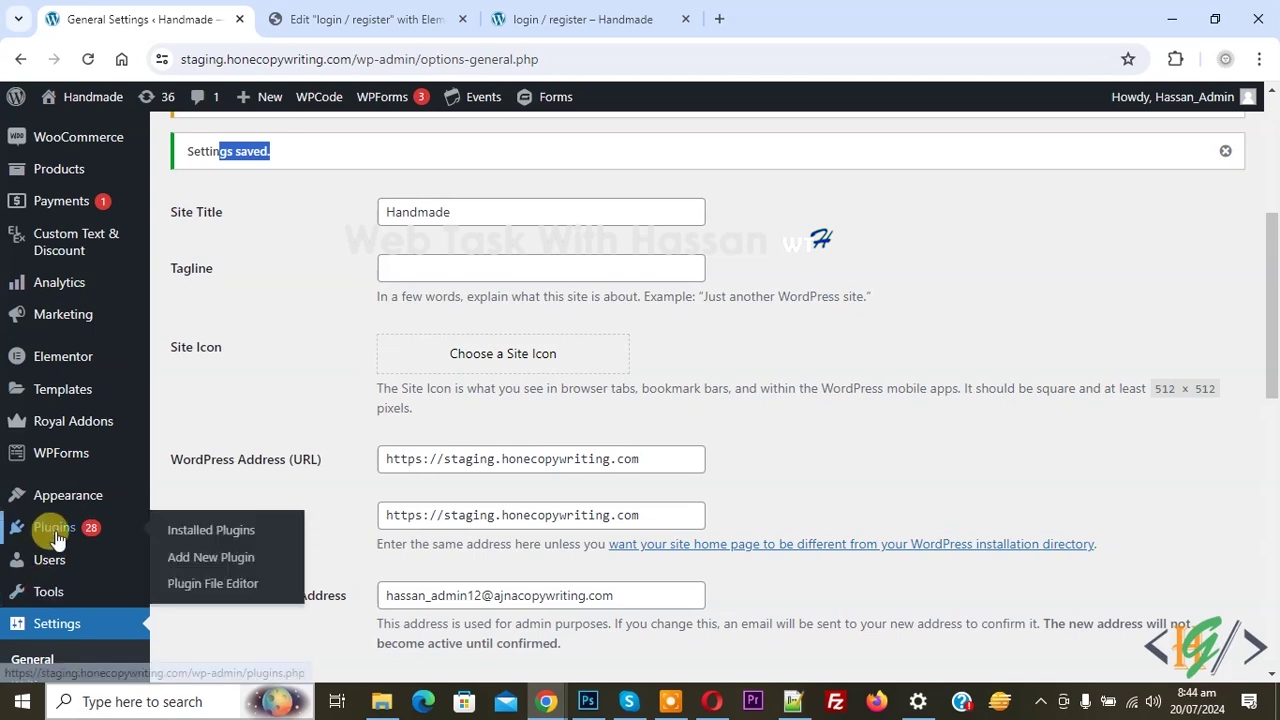
click(210, 557)
scroll(865, 240, down, 2)
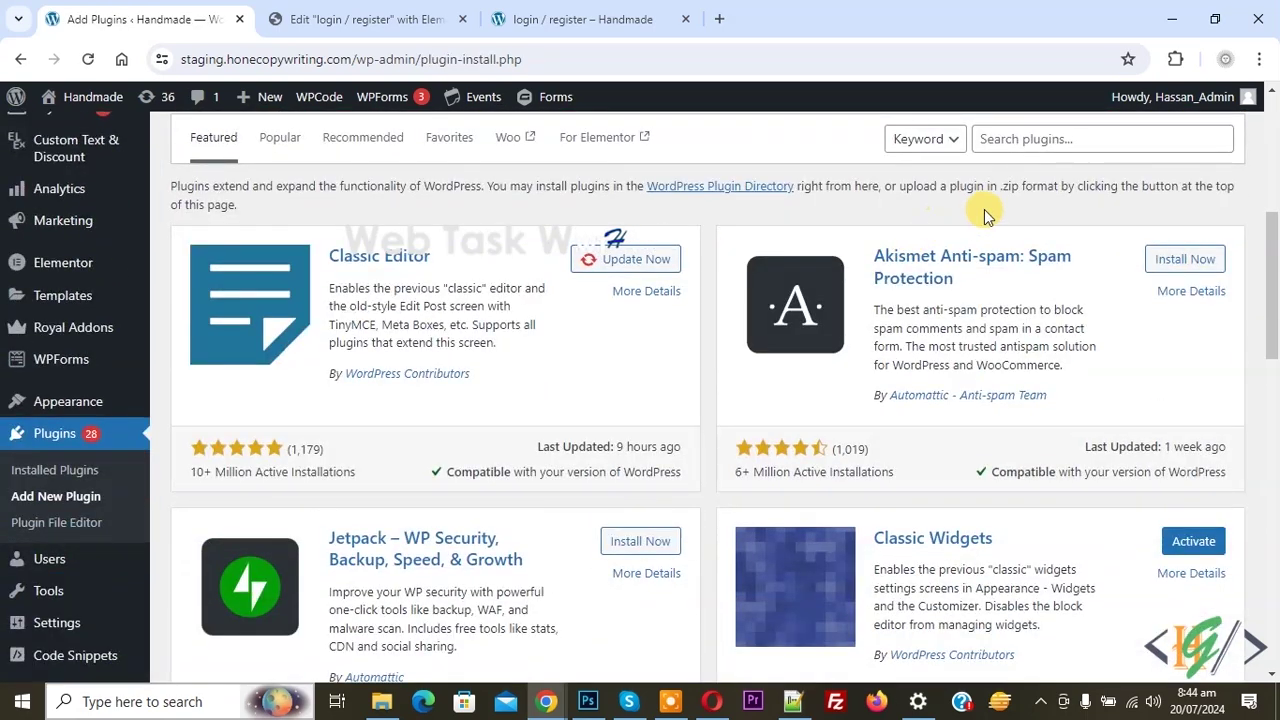
click(1052, 138)
text(essential addons)
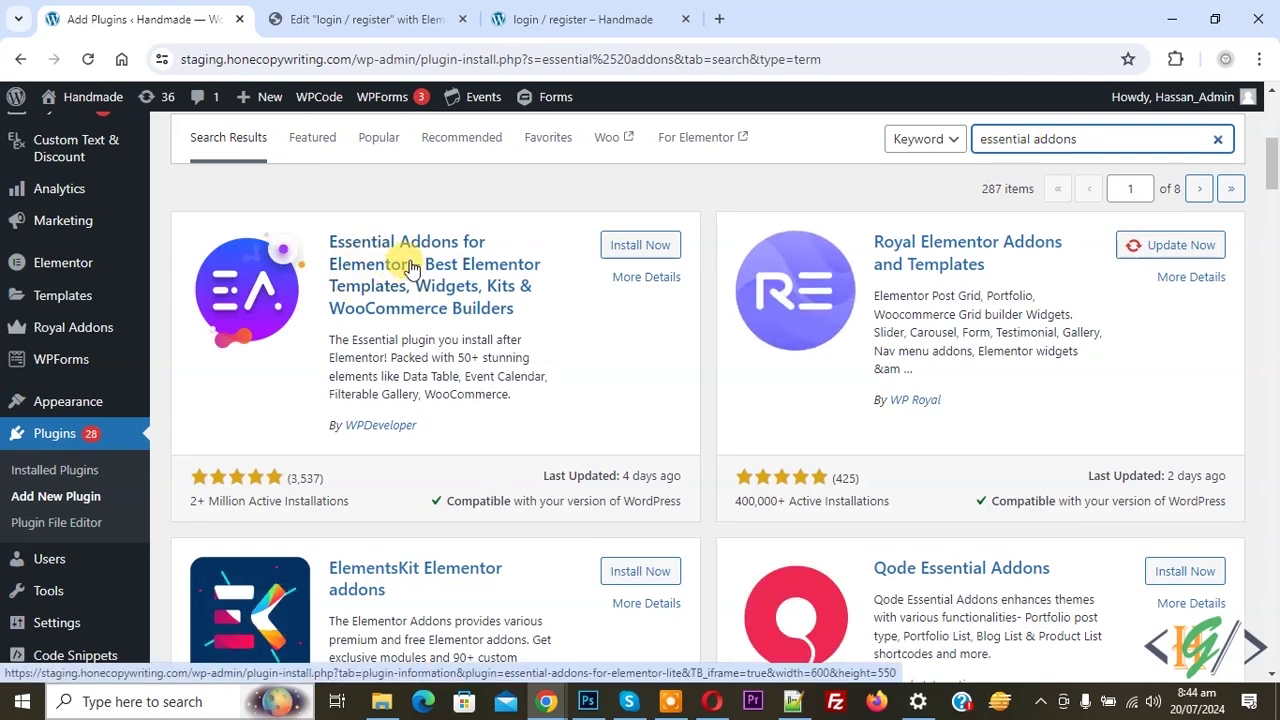
click(636, 246)
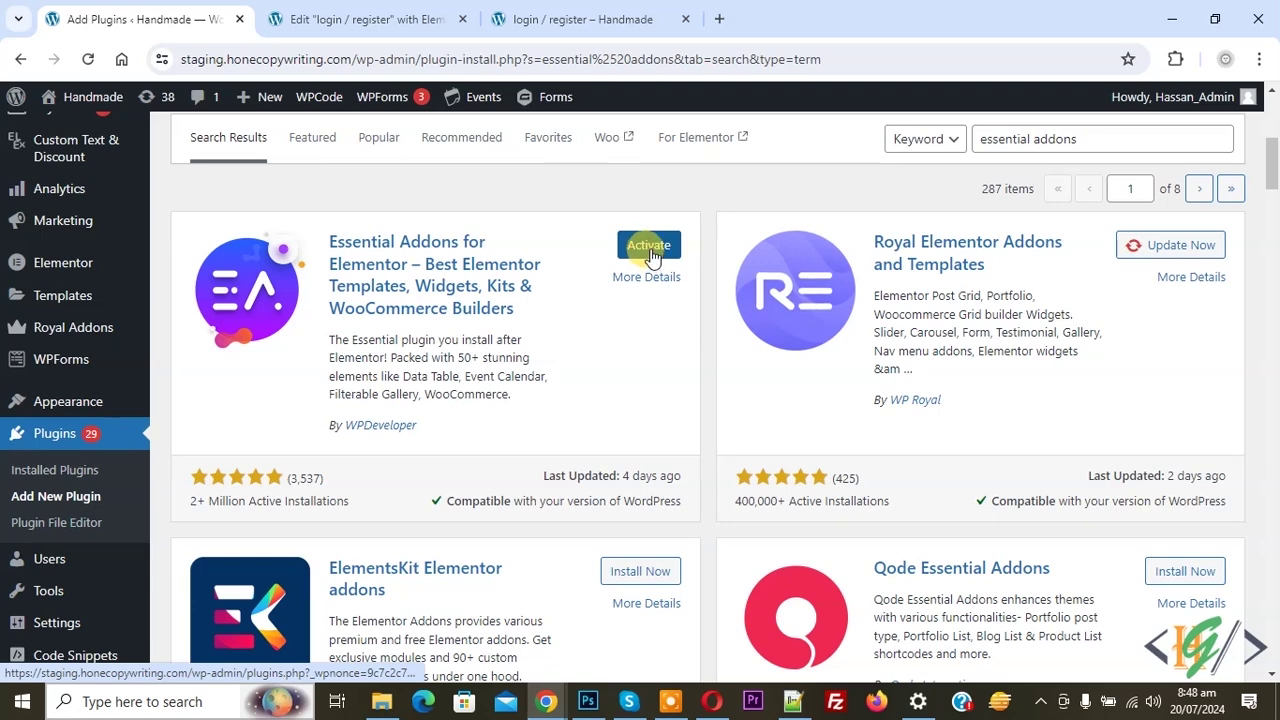
click(648, 250)
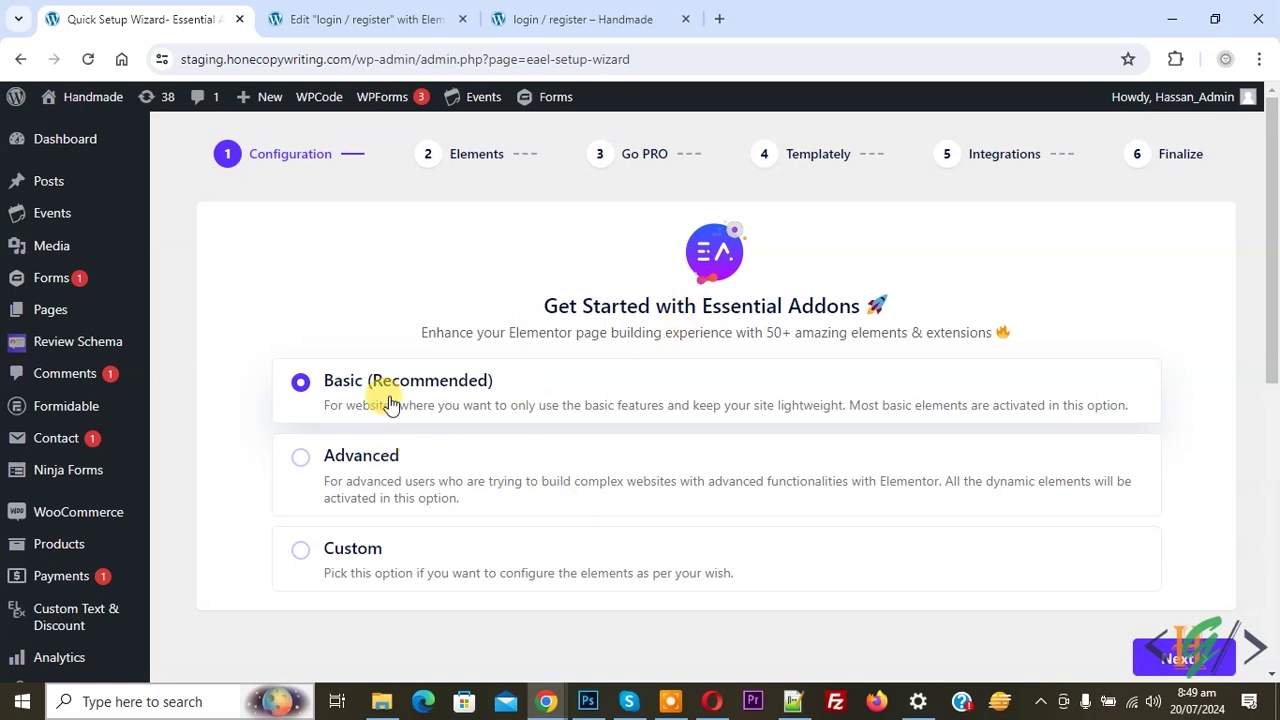
Complete the setup wizard with Basic configuration and templates enabled, declining usage data sharing.
click(1168, 656)
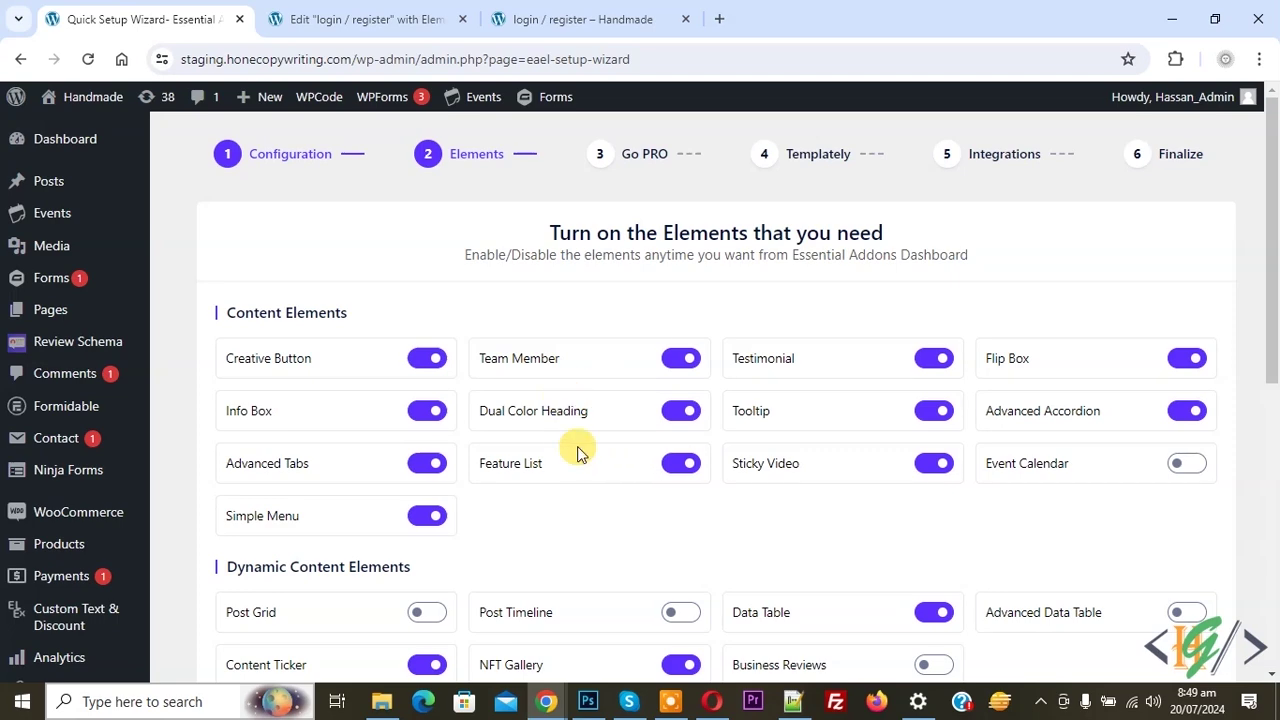
scroll(640, 436, down, 5)
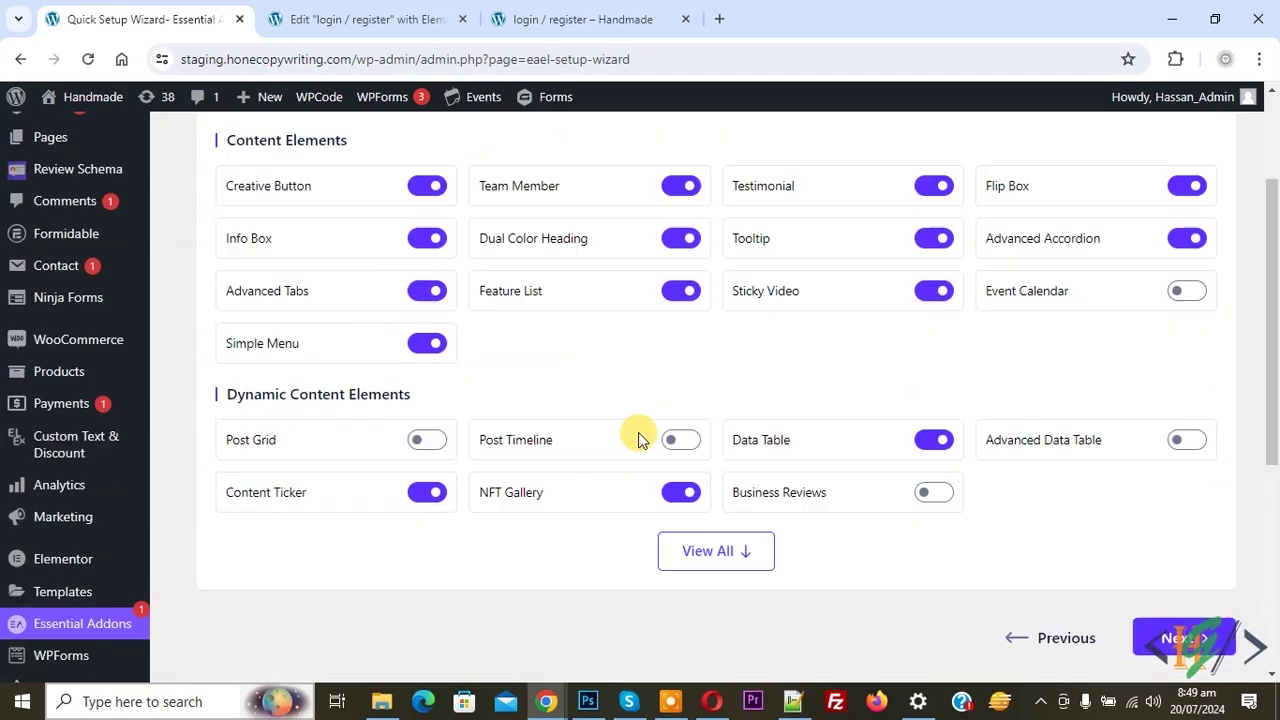
click(1168, 434)
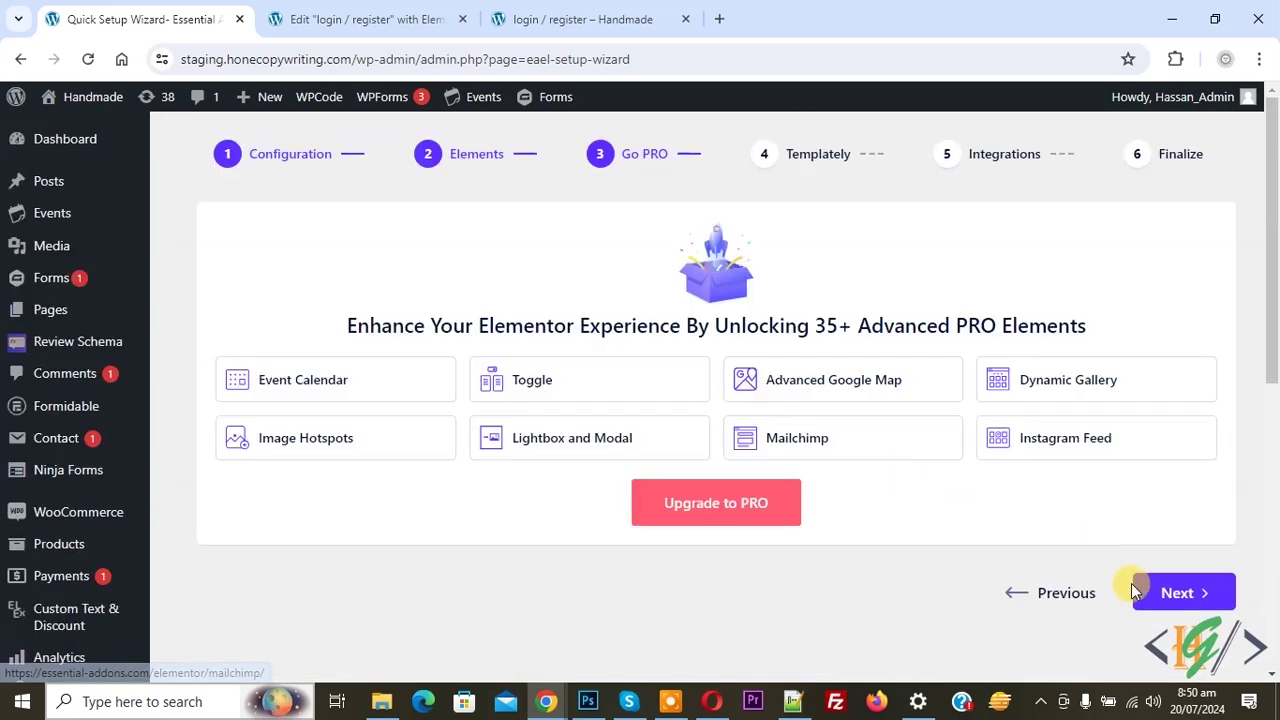
click(1162, 591)
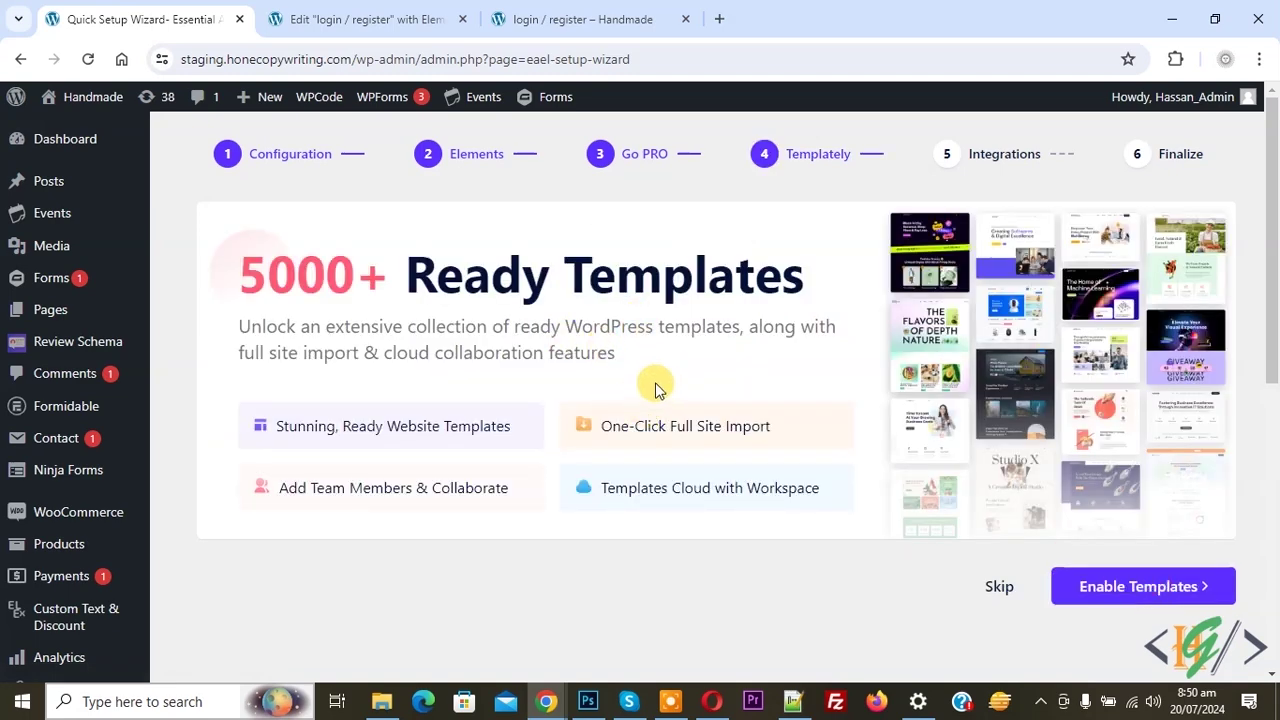
click(1106, 588)
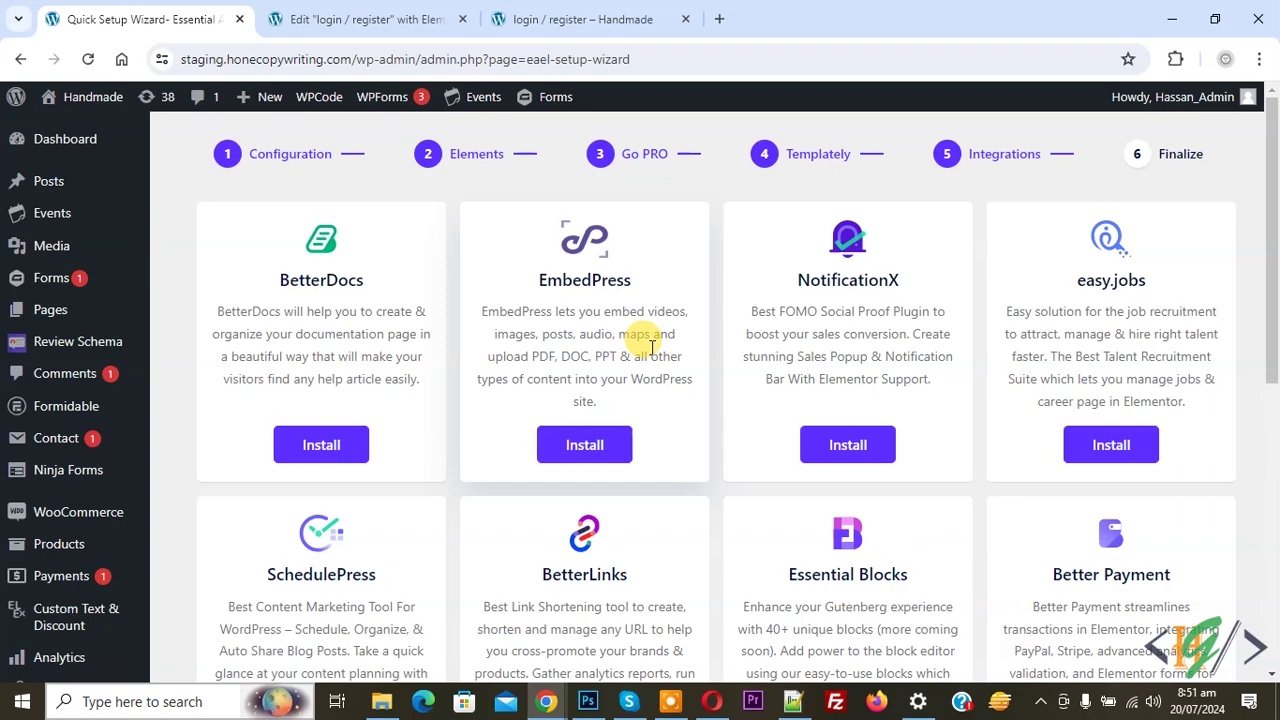
drag(1276, 290, 1272, 482)
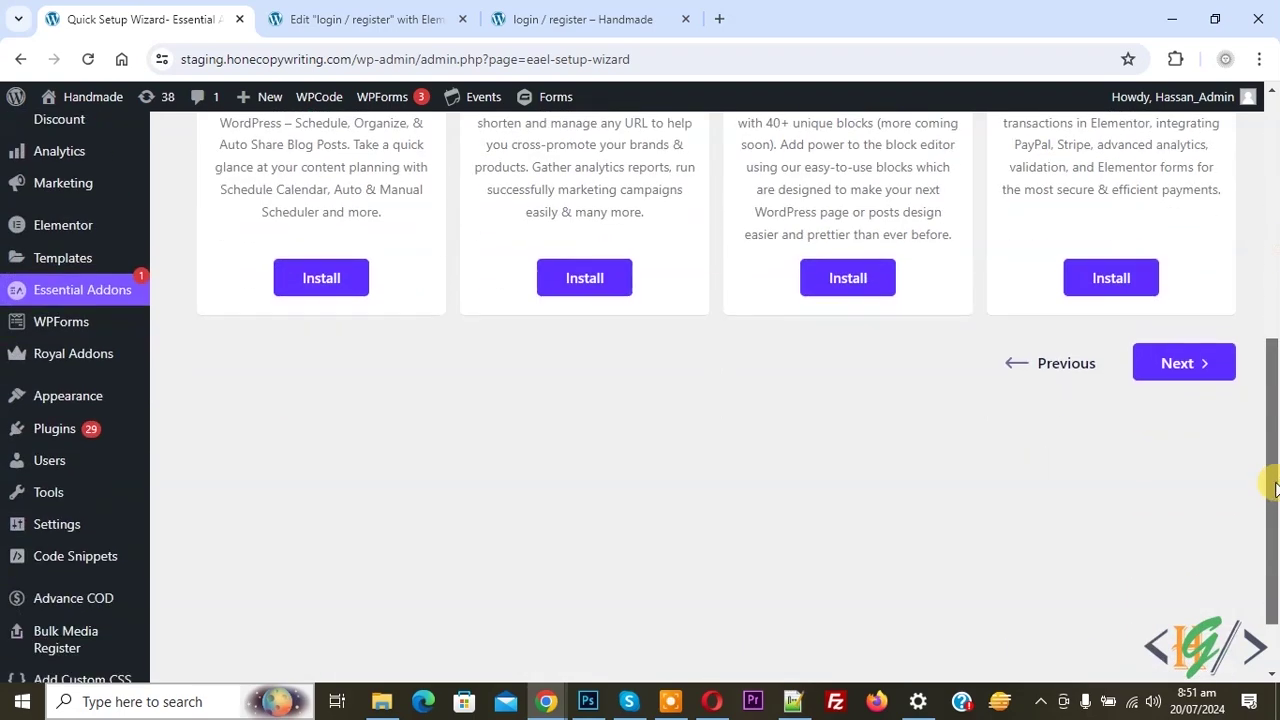
click(1183, 365)
click(633, 500)
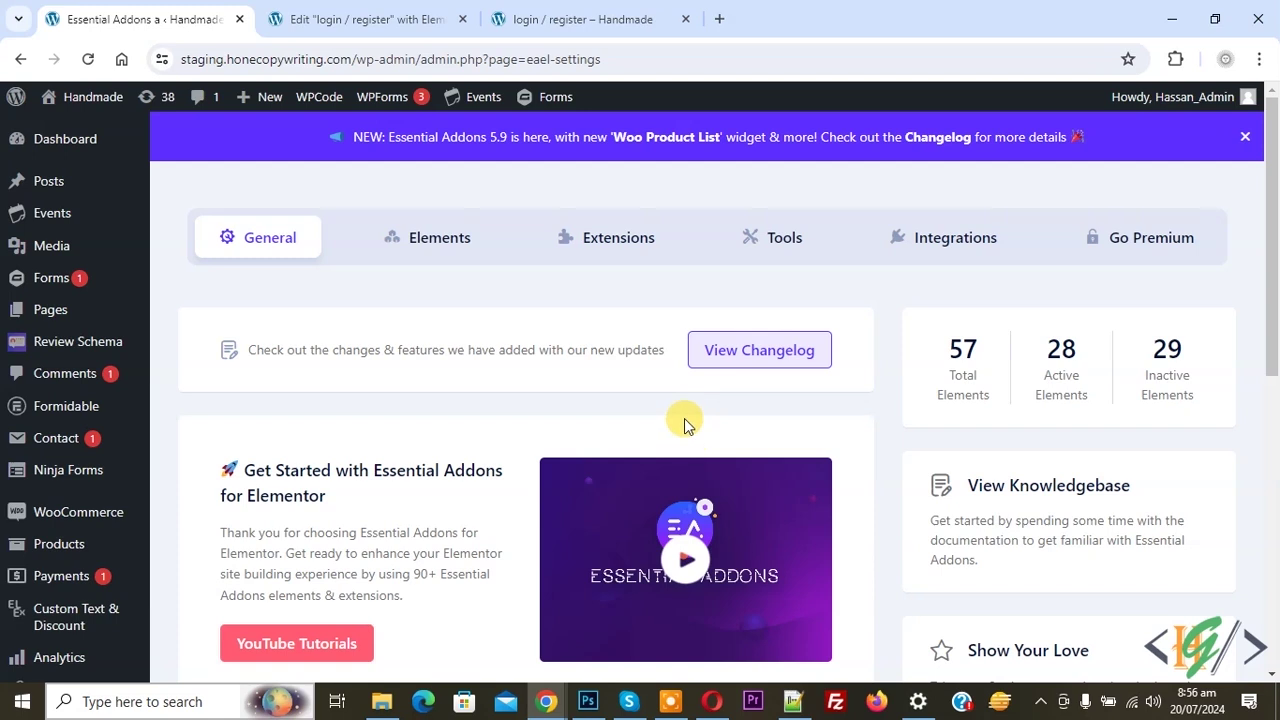
Turn on the Login | Register Form element, save settings, and return to the login / register page editor.
click(427, 251)
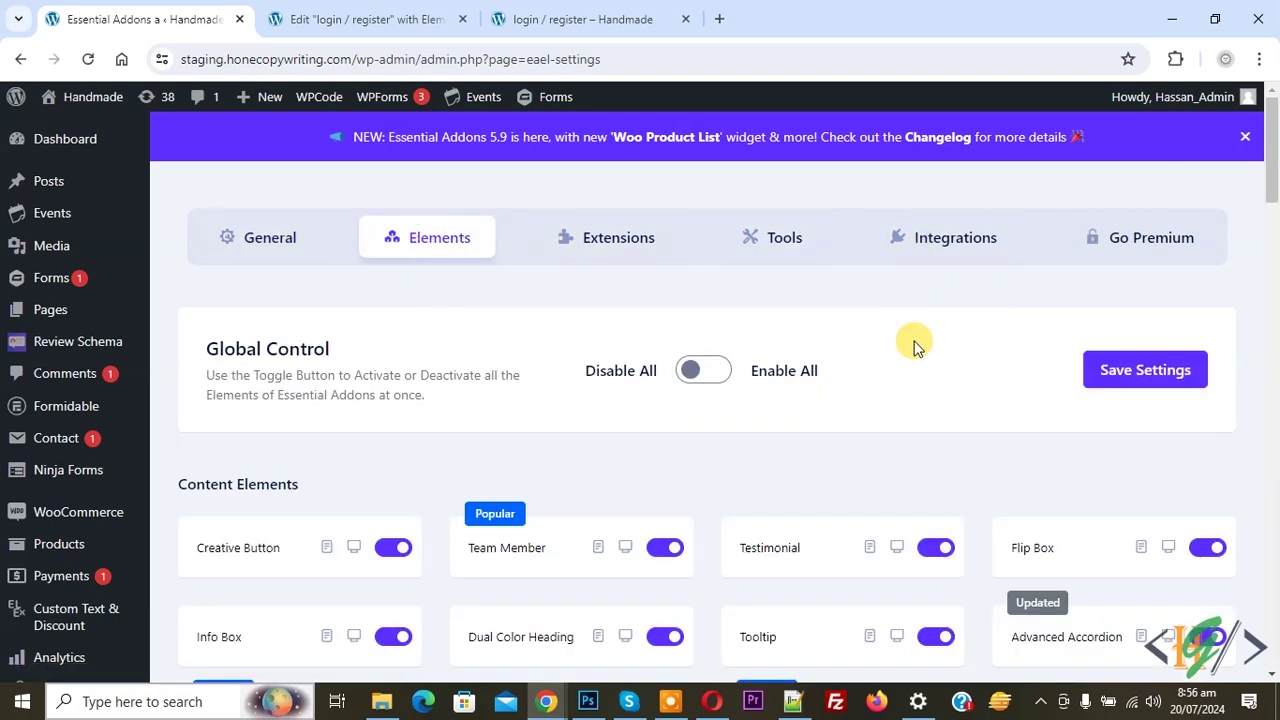
drag(1277, 125, 1276, 452)
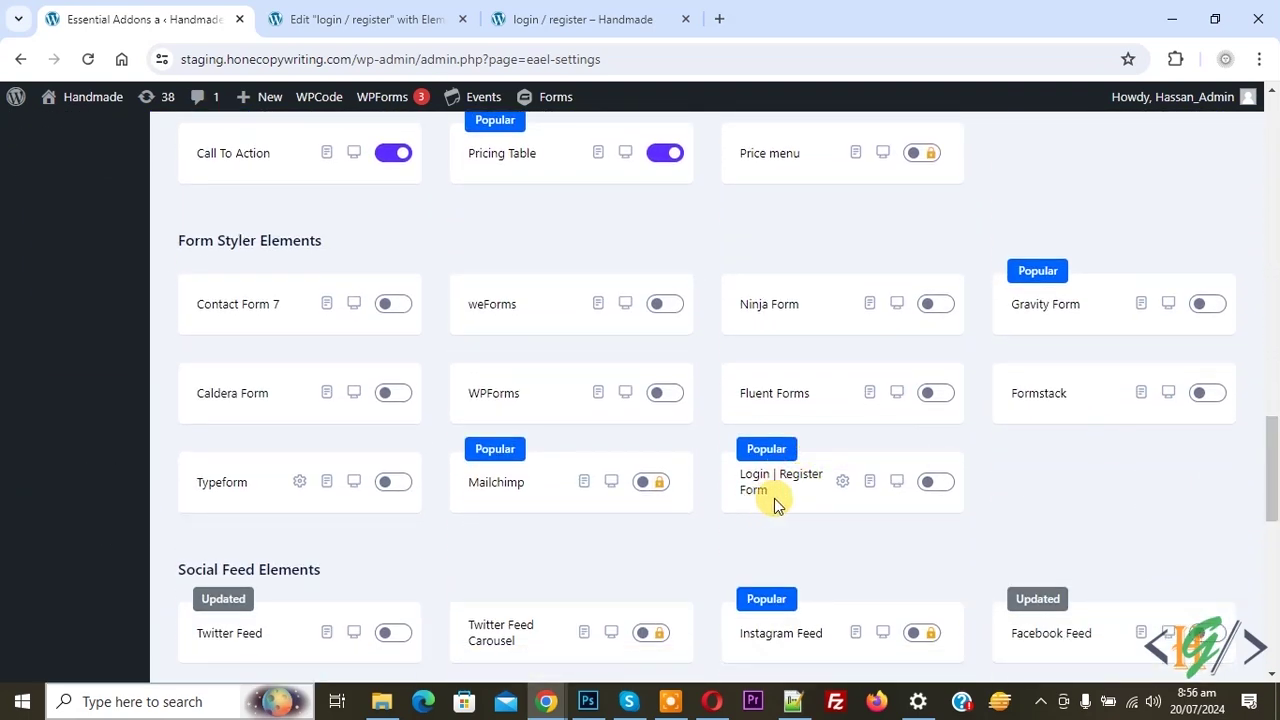
click(930, 487)
drag(1271, 415, 1276, 622)
click(1160, 560)
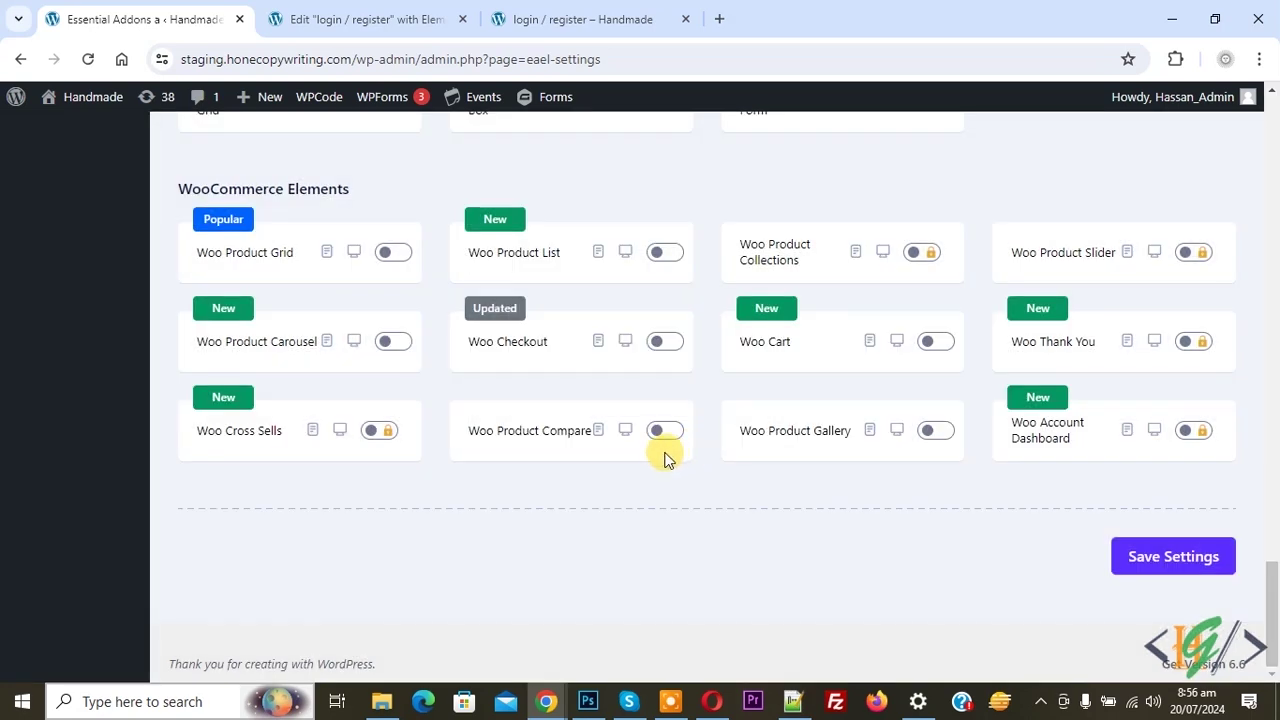
click(365, 19)
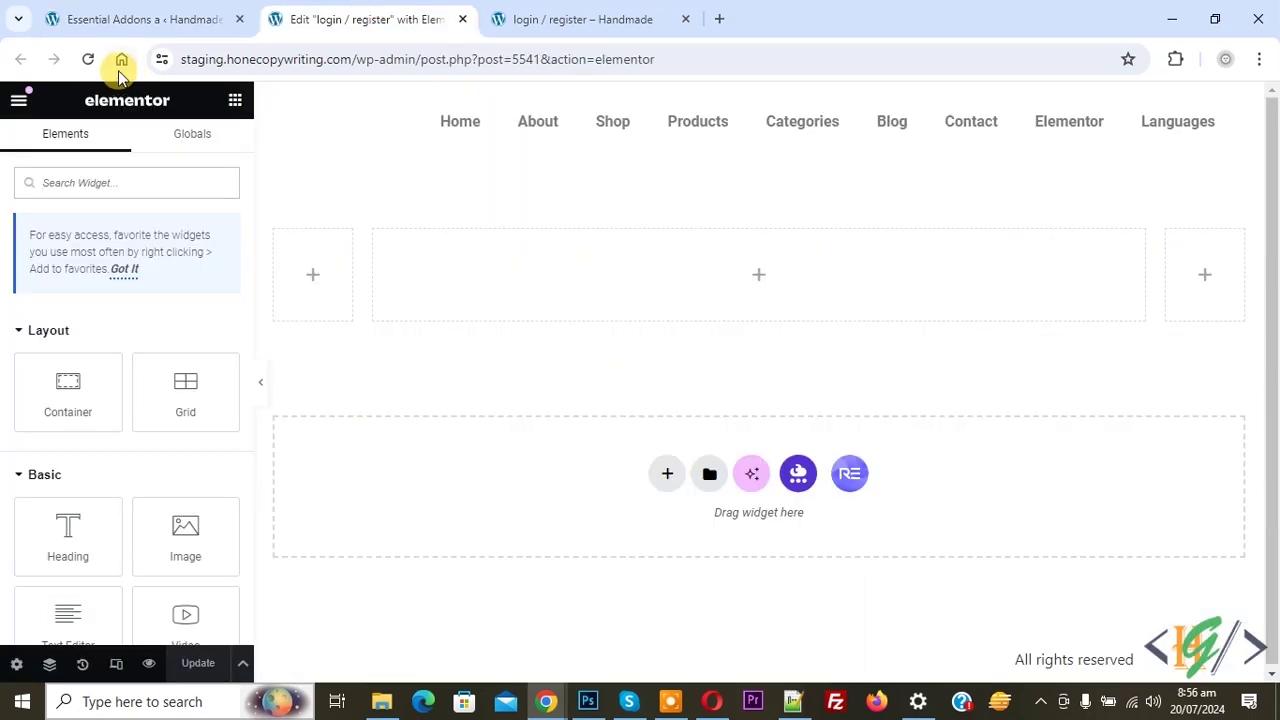
Reload the editor, search 'login', and drop the Login | Register Form widget into the middle column.
click(88, 59)
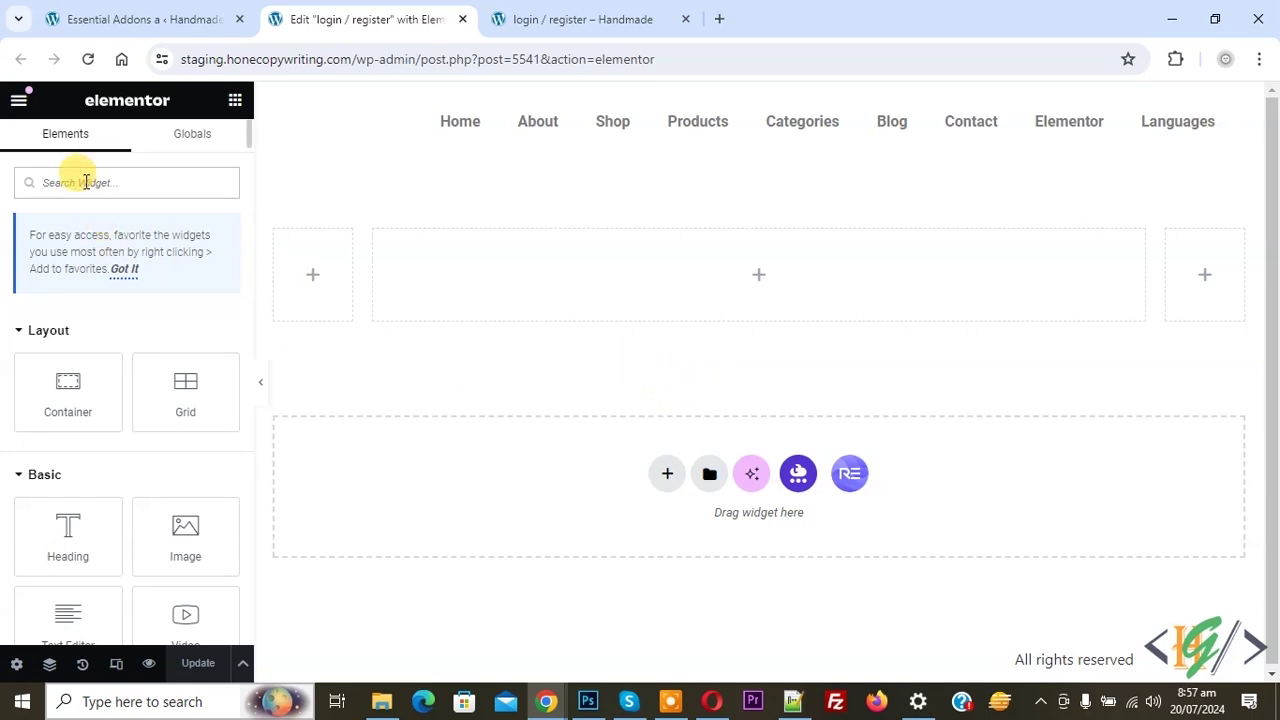
text(login)
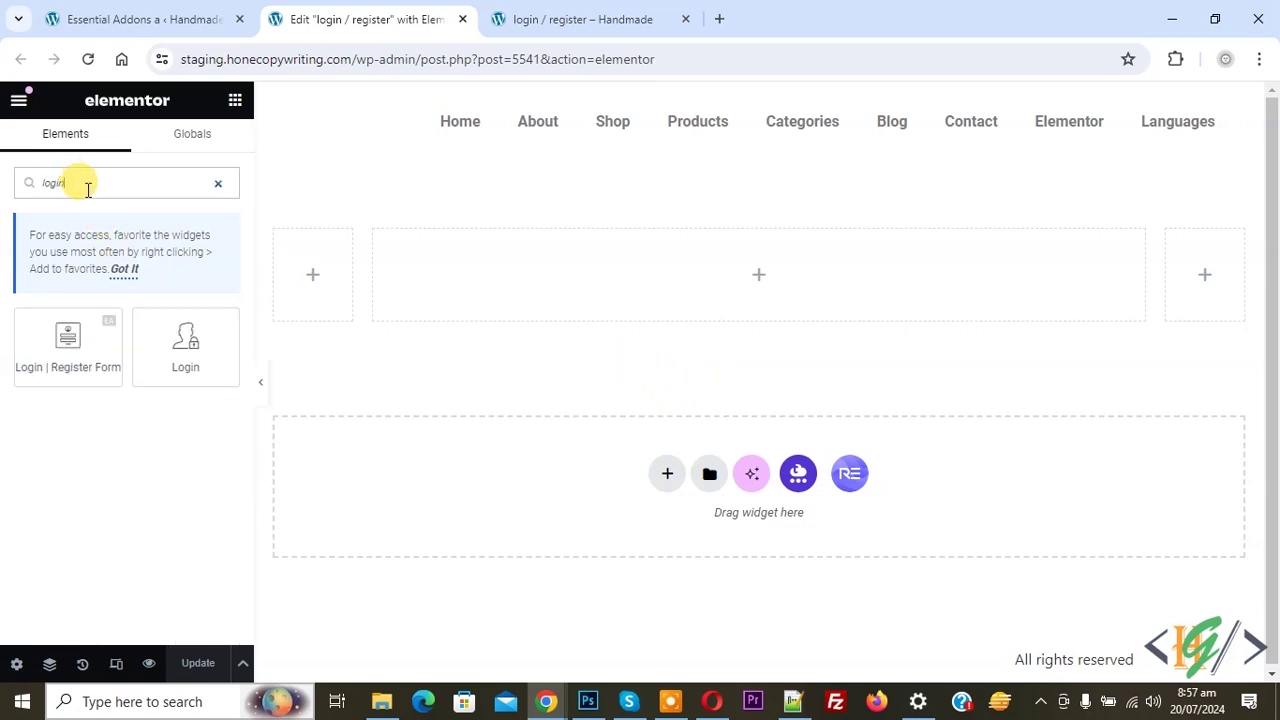
drag(77, 350, 715, 297)
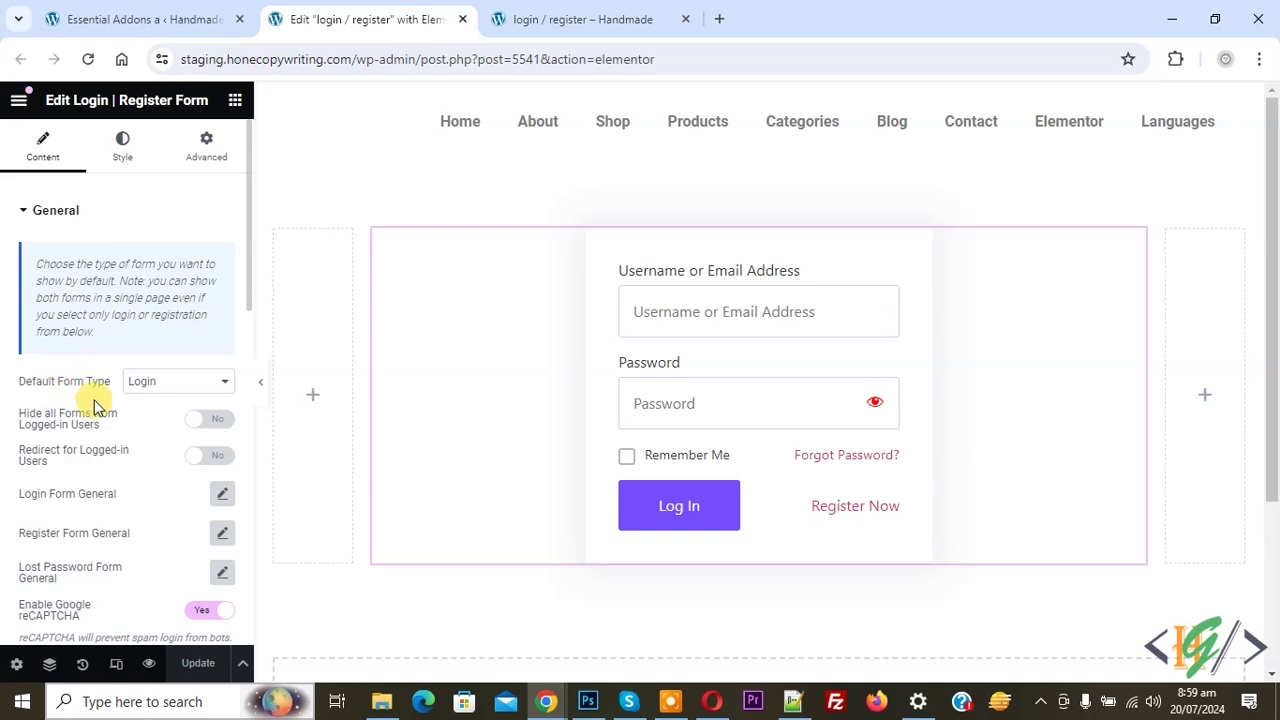
Keep Login as the default form and redirect already logged-in users to the site's address.
click(158, 384)
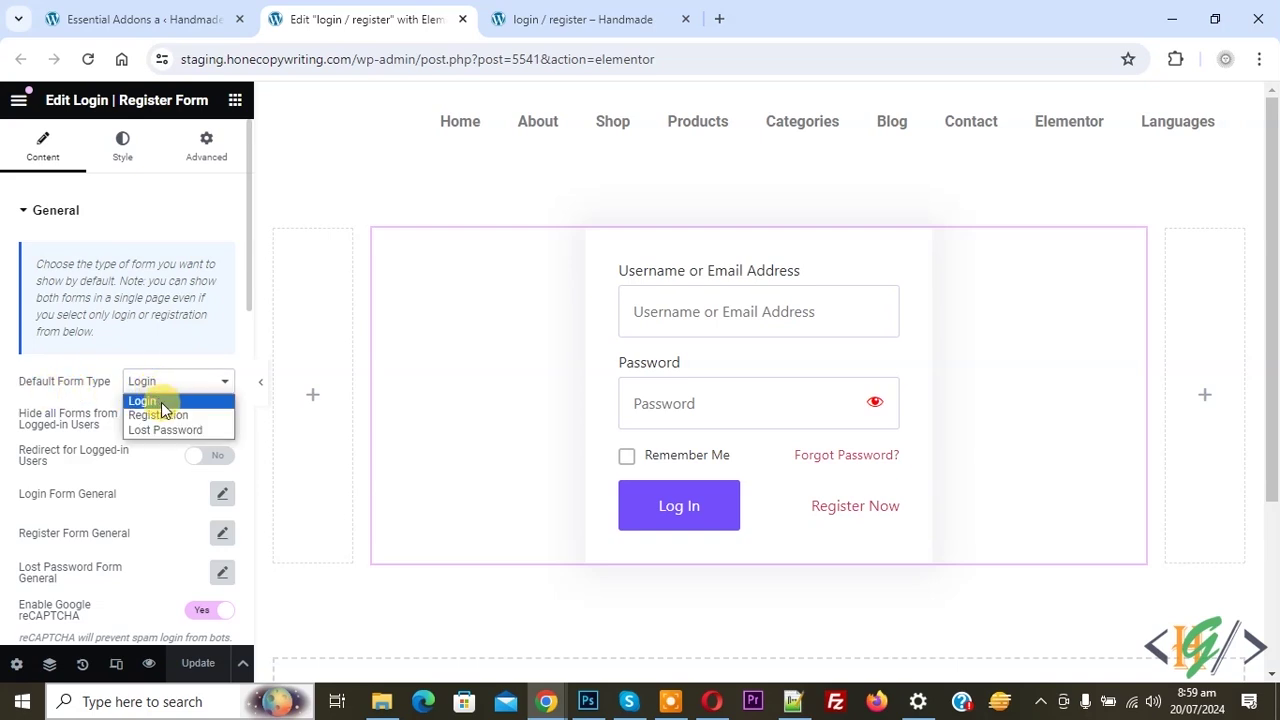
click(150, 402)
scroll(49, 329, down, 4)
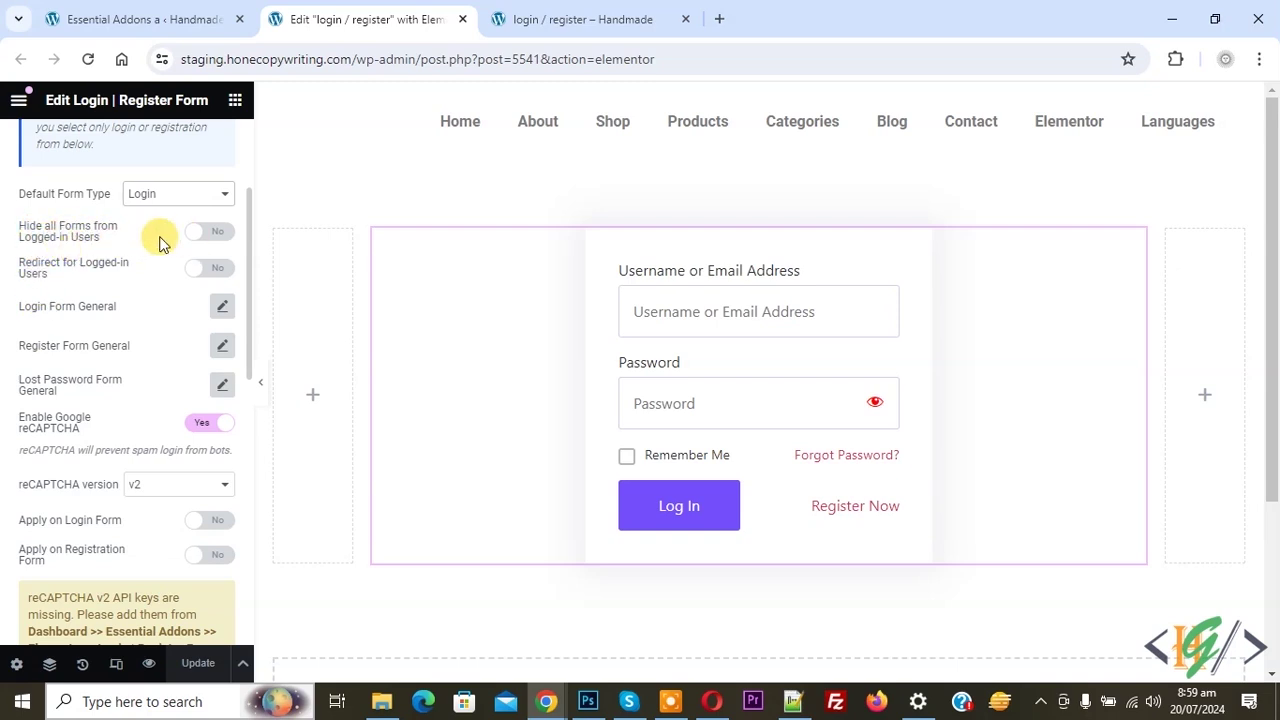
click(207, 270)
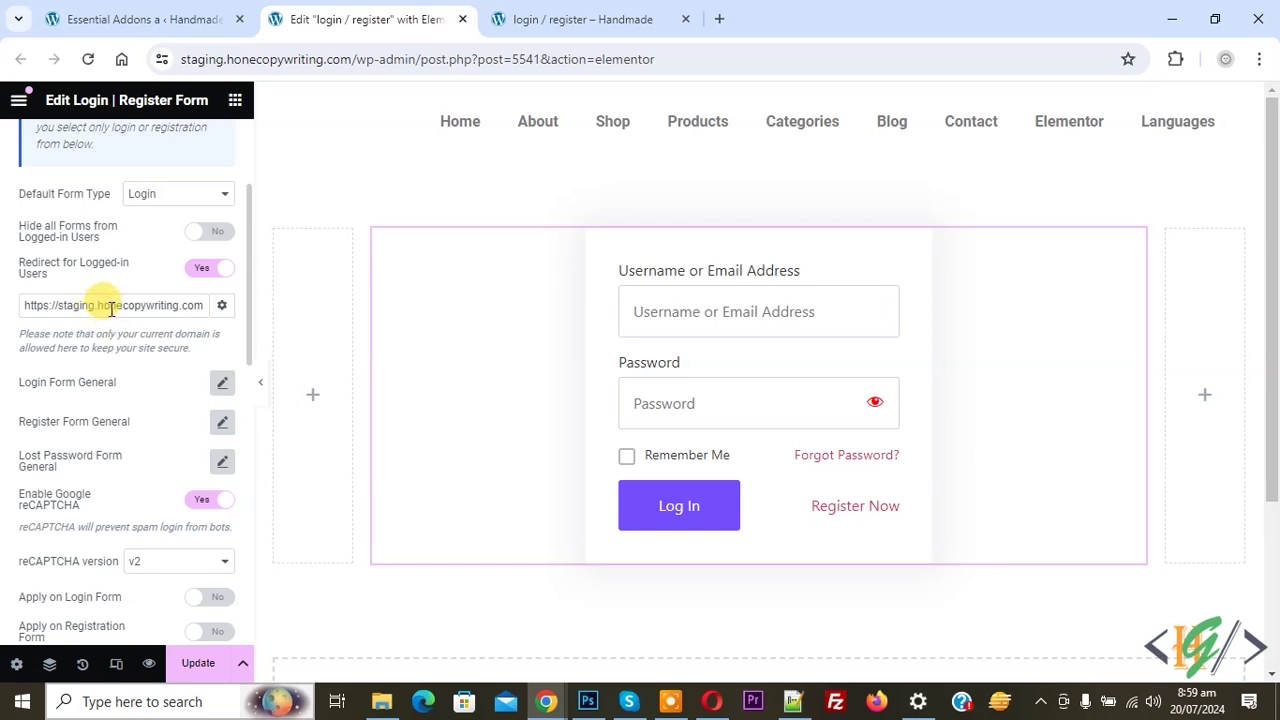
drag(117, 310, 200, 306)
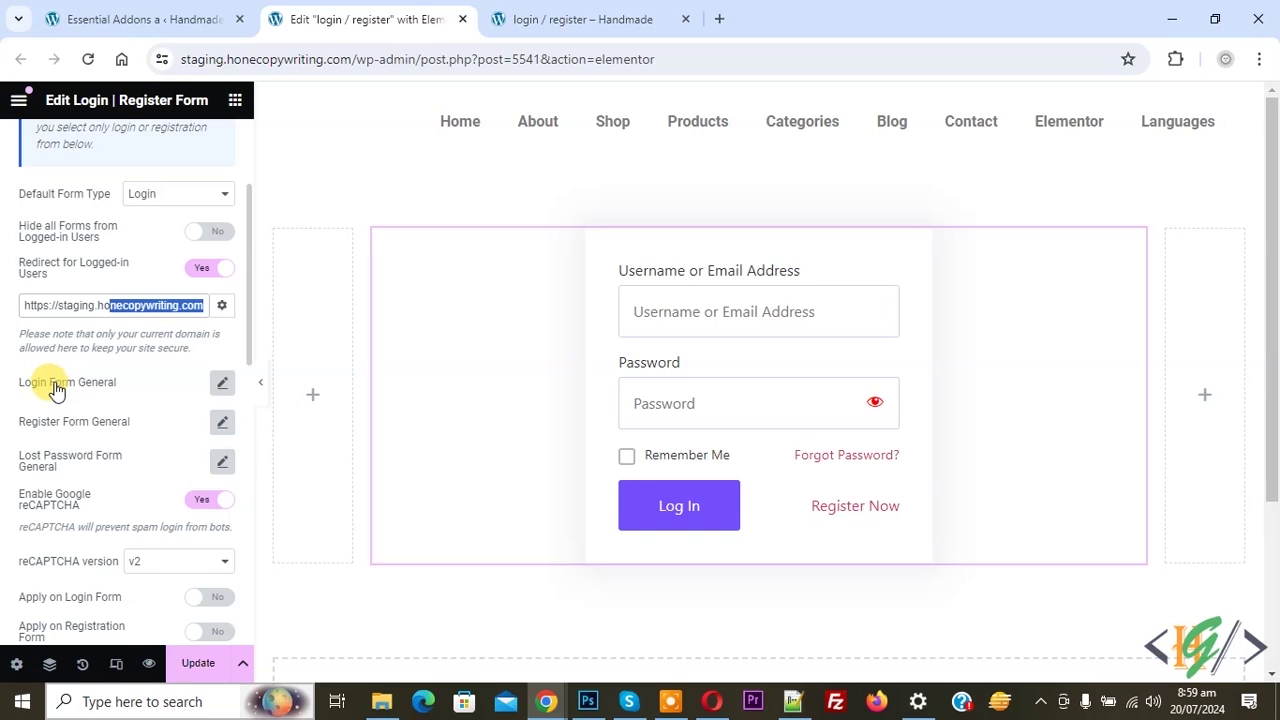
click(222, 388)
Turn on the logout link and select its link text.
scroll(50, 465, down, 1)
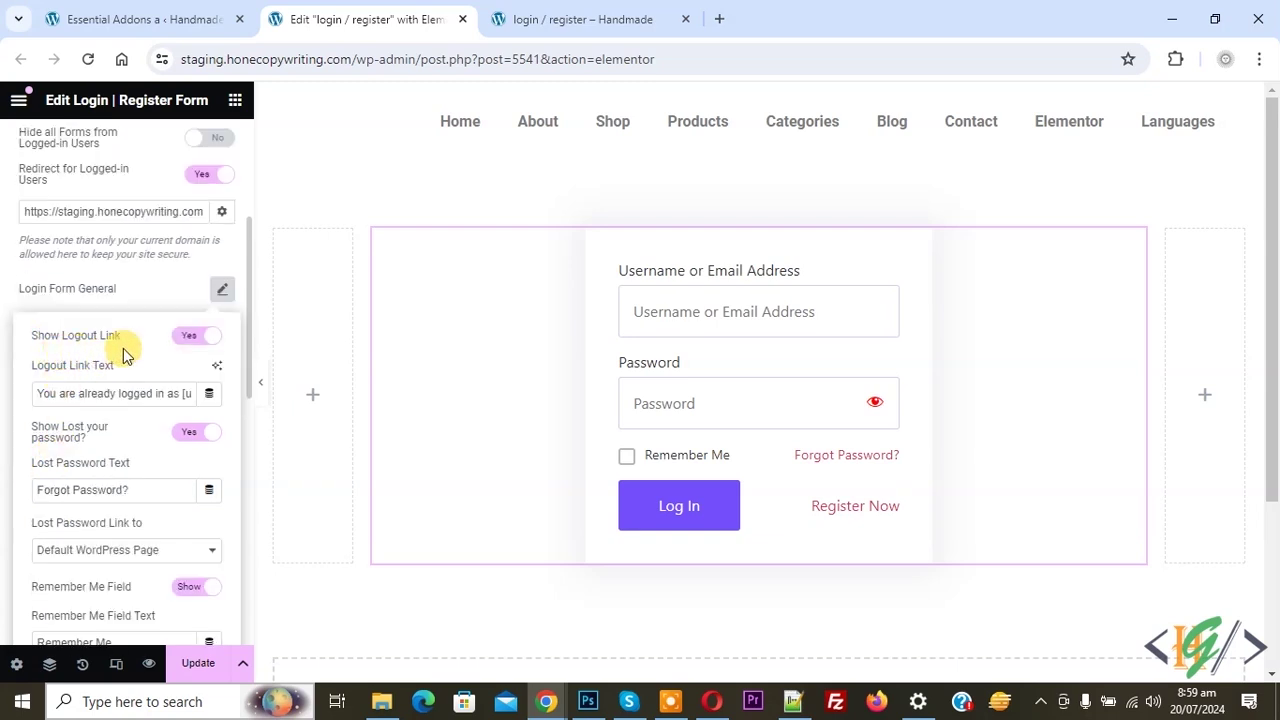
click(195, 345)
triple_click(150, 393)
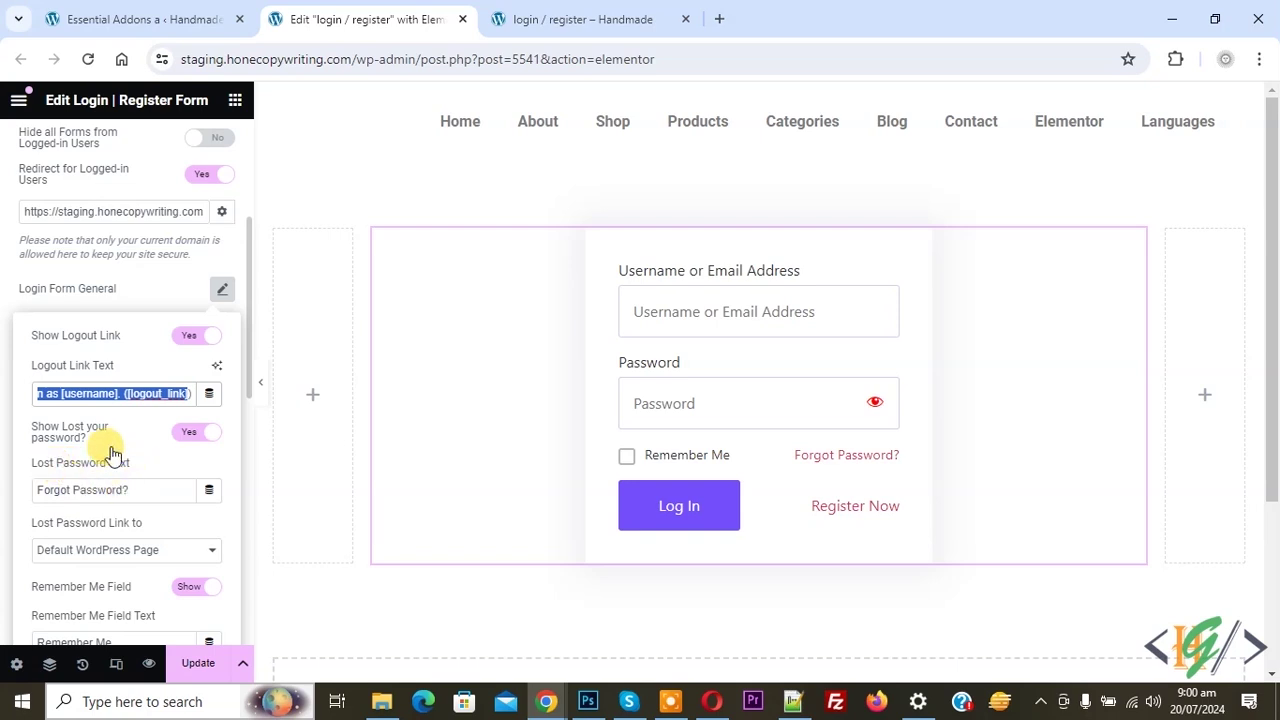
Set 'Lost Password Link to' to Show Lost Password Form.
scroll(97, 437, down, 2)
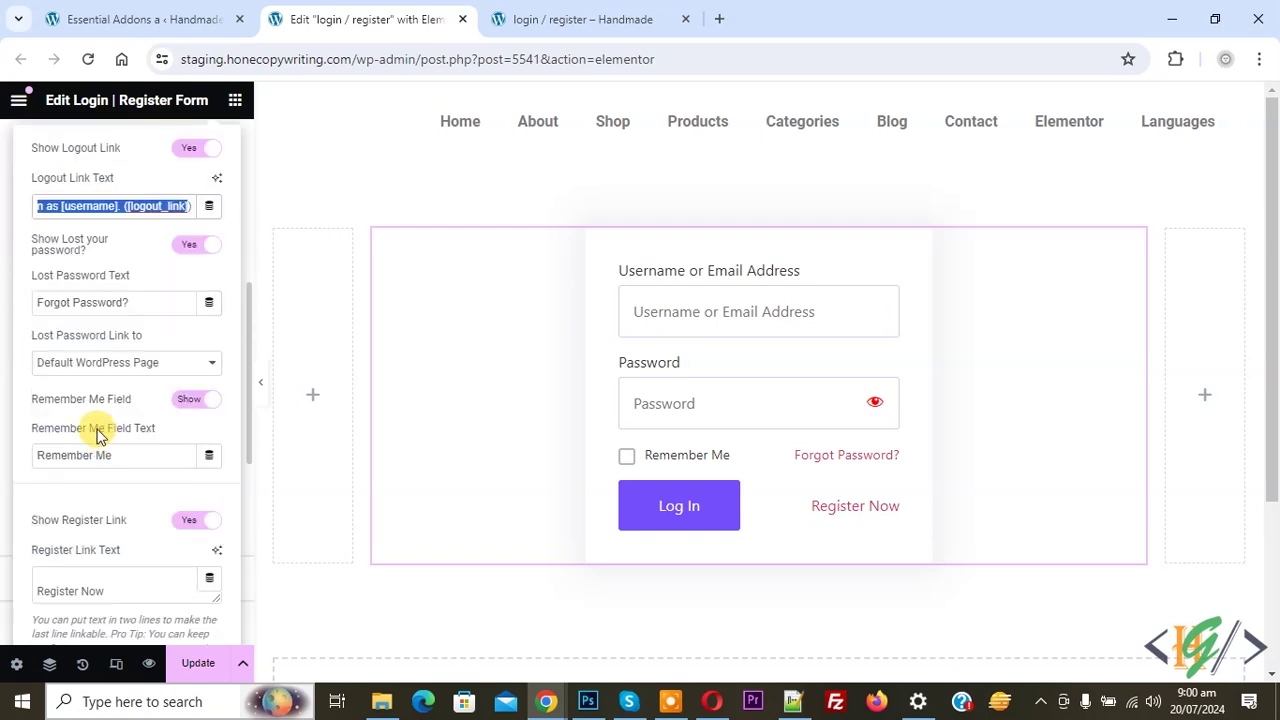
click(137, 373)
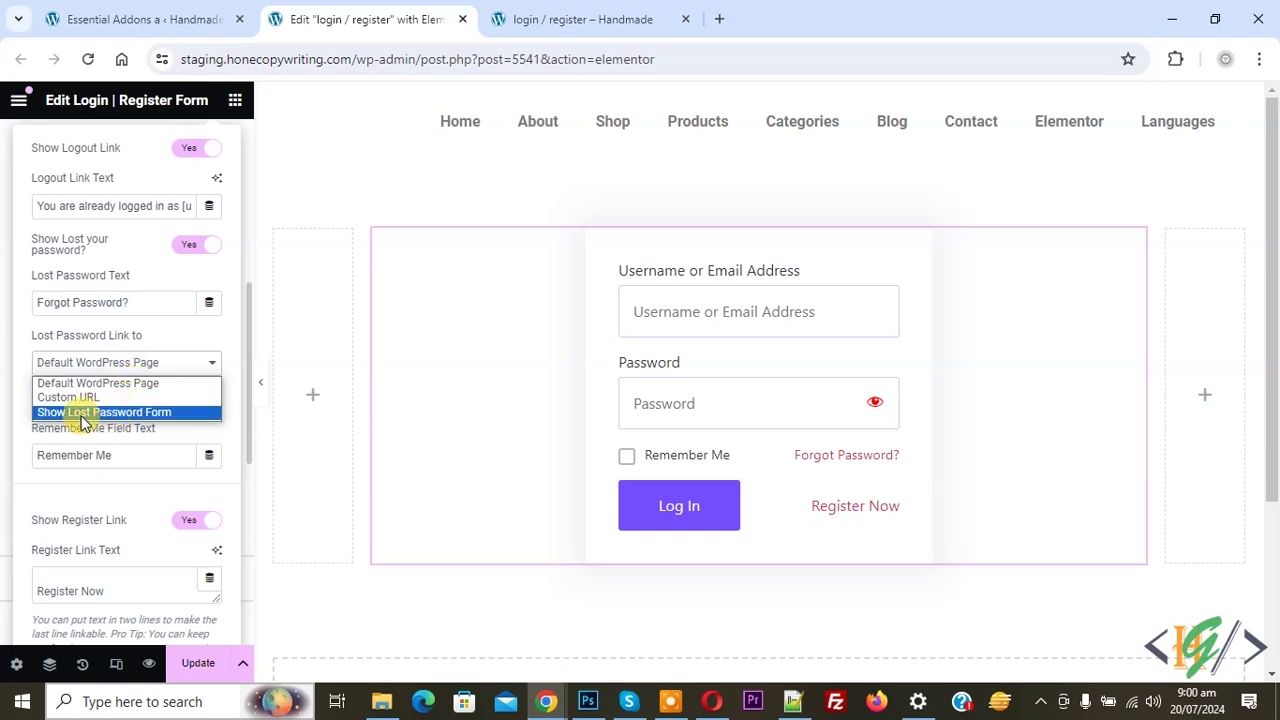
click(108, 412)
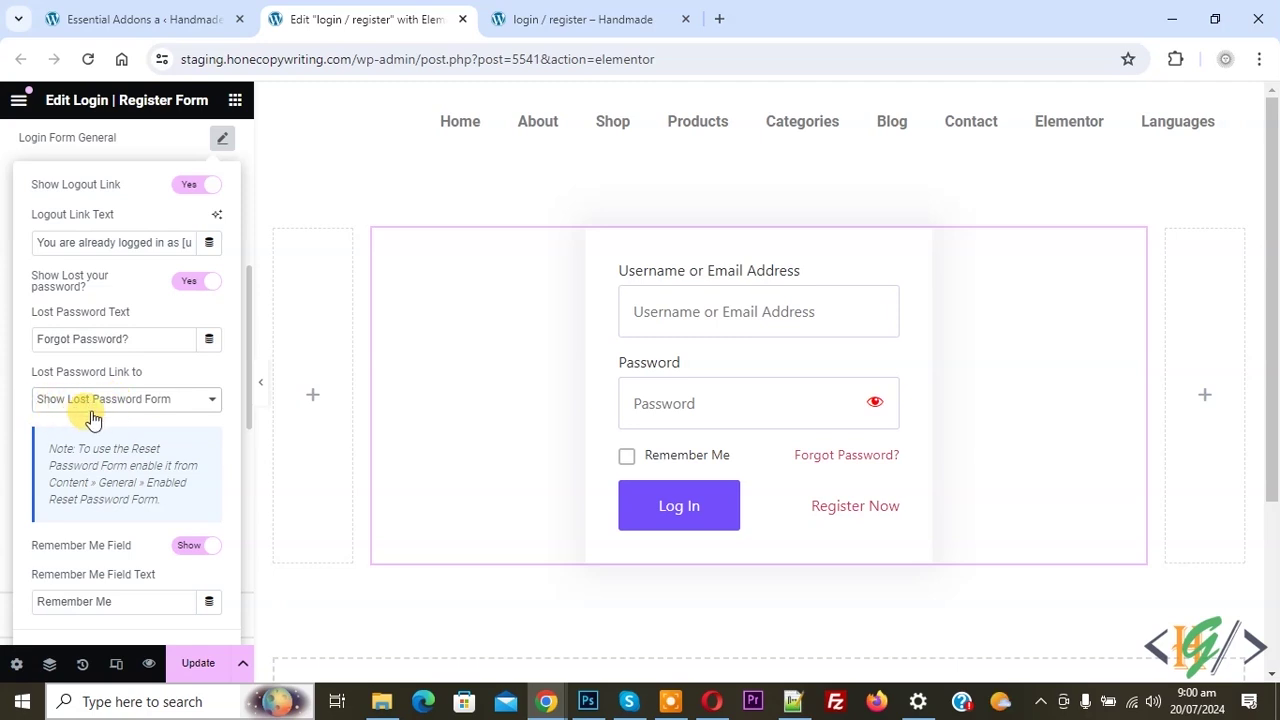
Keep Registration Link Action opening the register form and close Login Form General.
scroll(120, 400, down, 2)
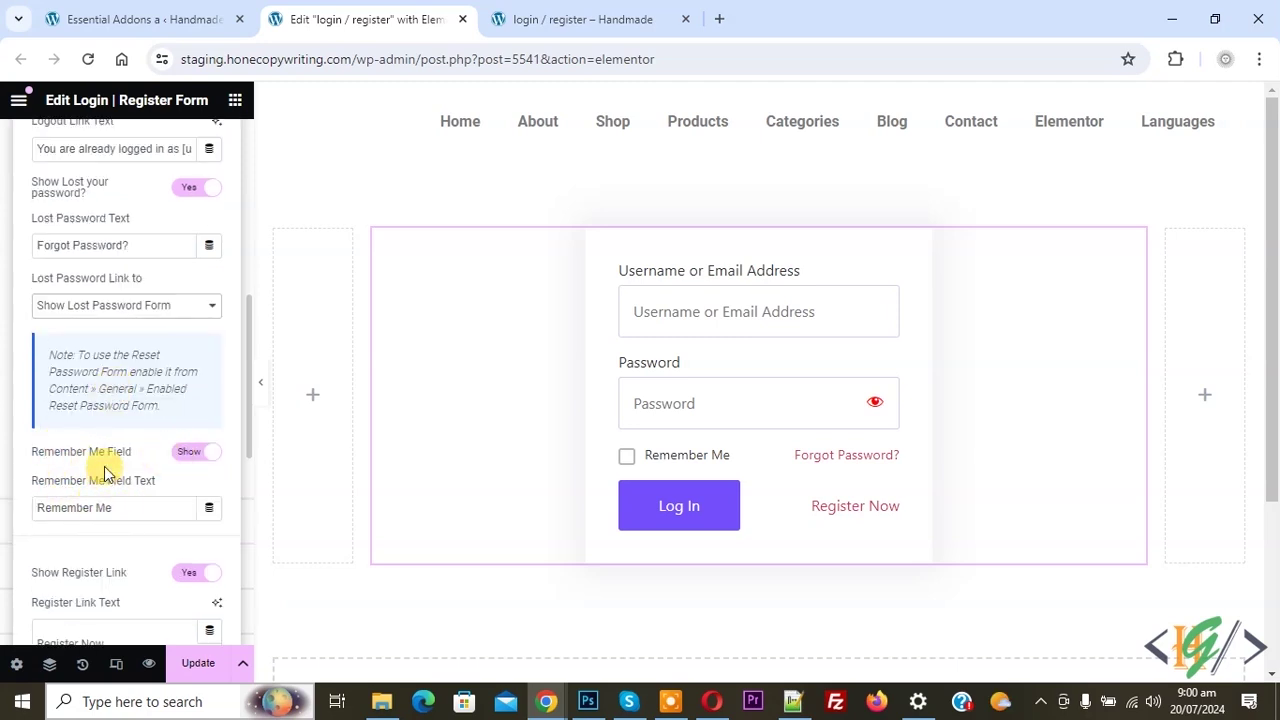
scroll(104, 470, down, 2)
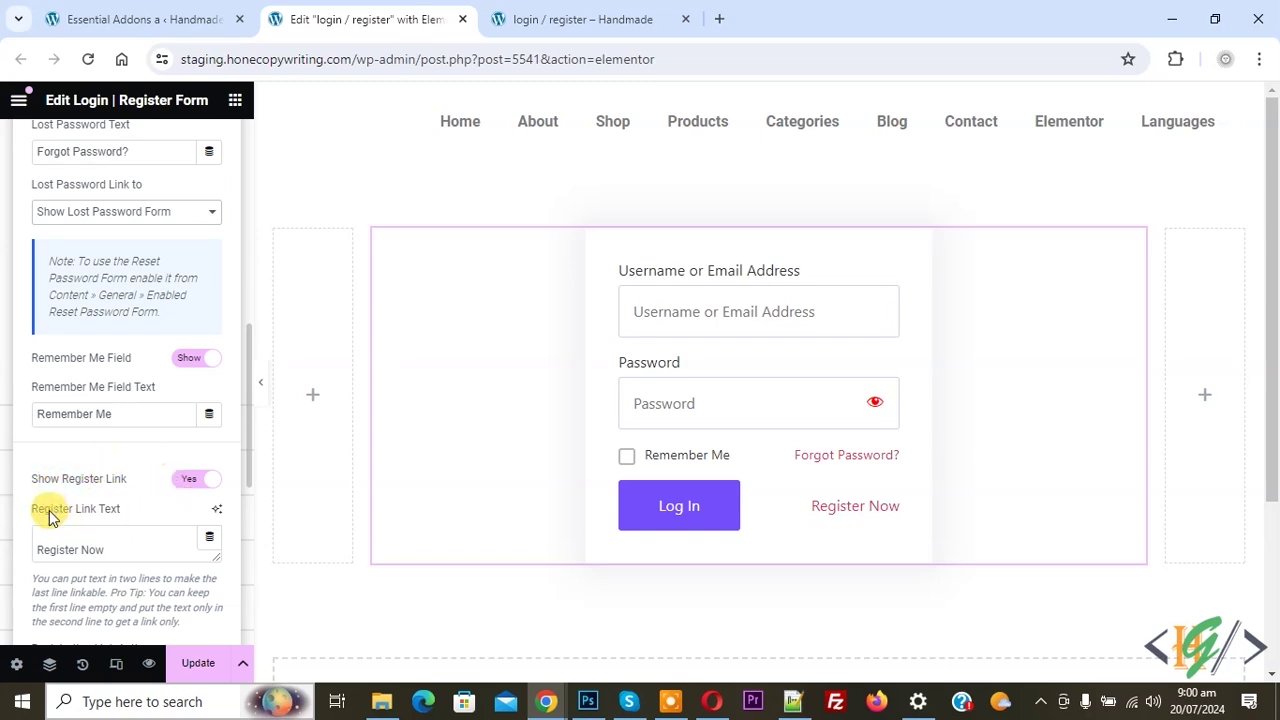
scroll(116, 503, down, 1)
scroll(134, 446, down, 1)
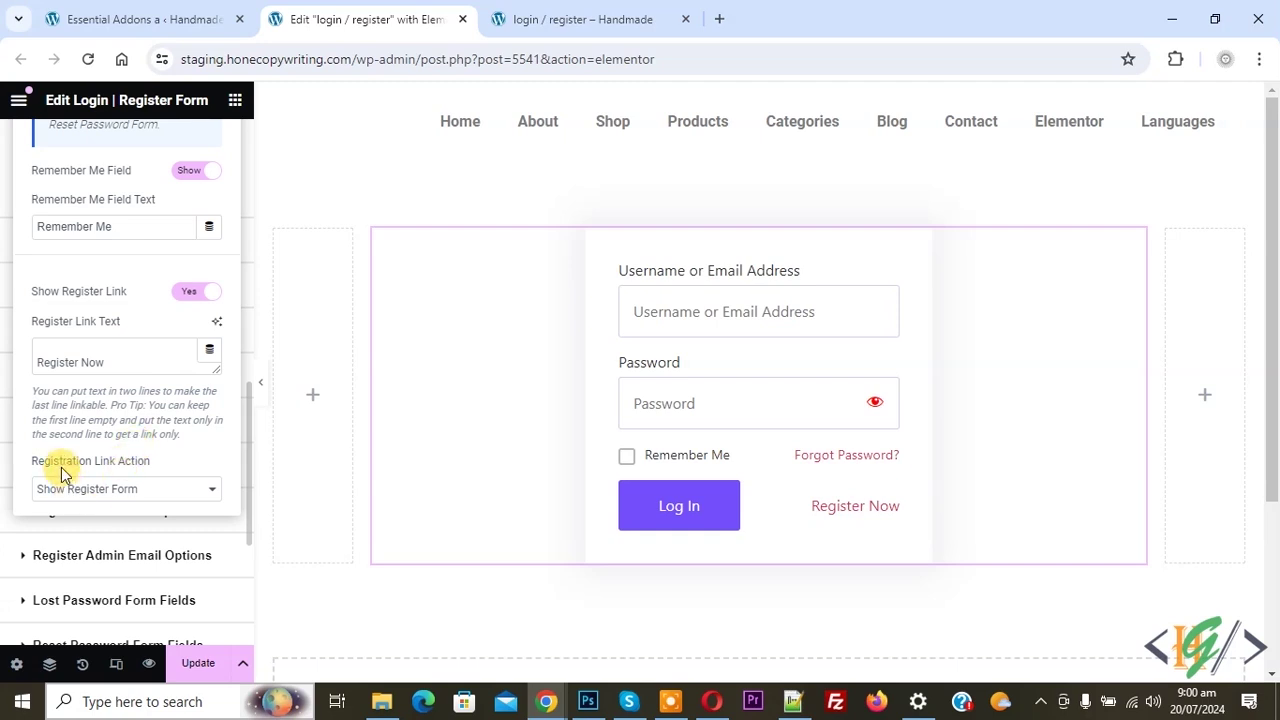
click(137, 492)
click(122, 534)
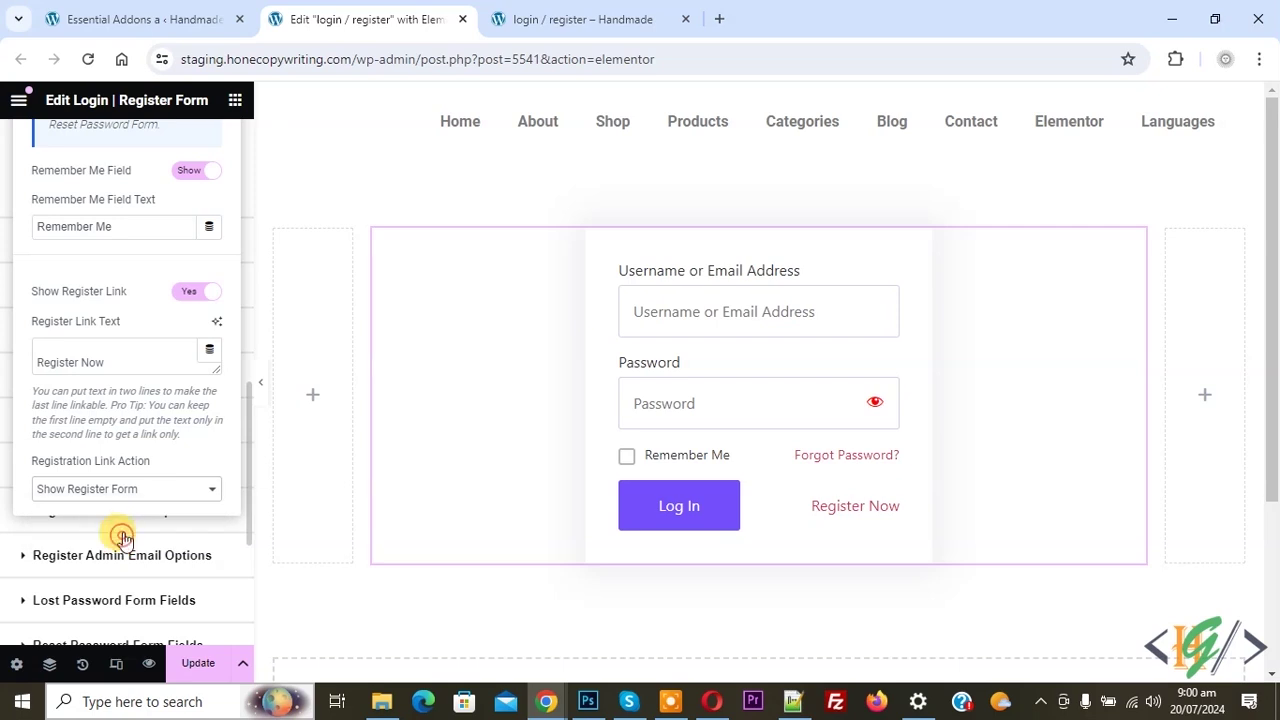
scroll(126, 357, up, 5)
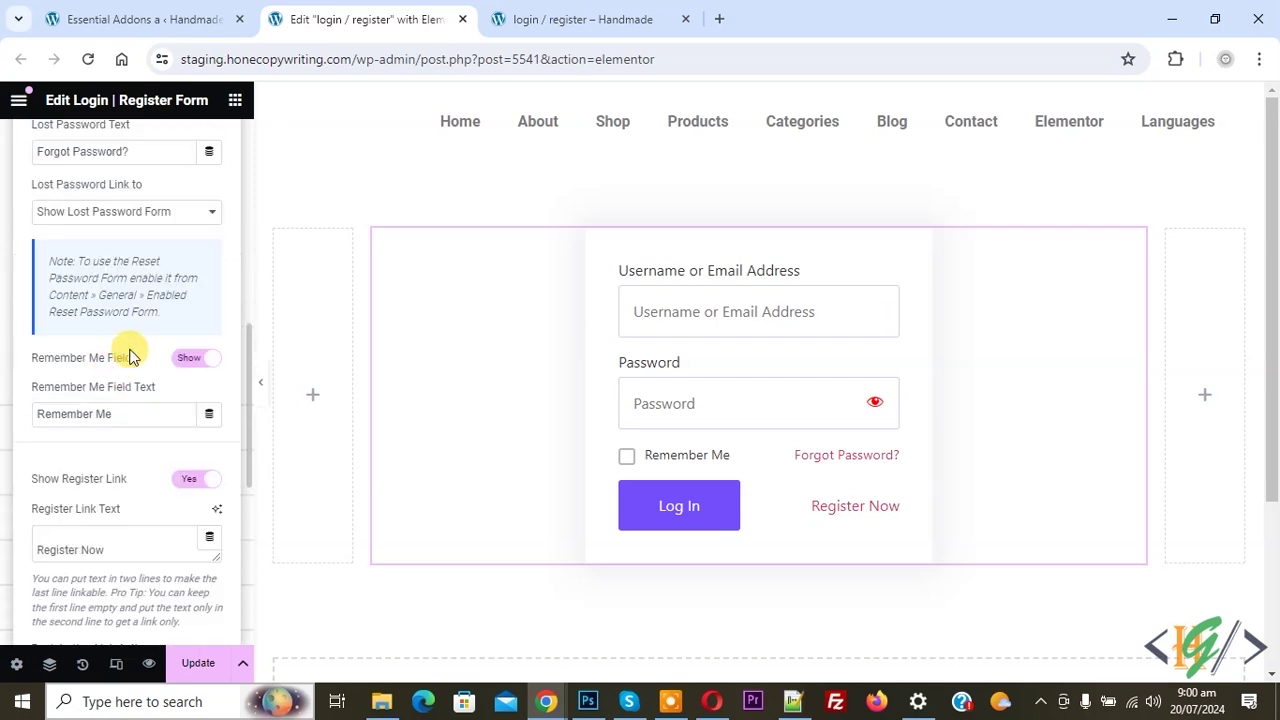
click(219, 236)
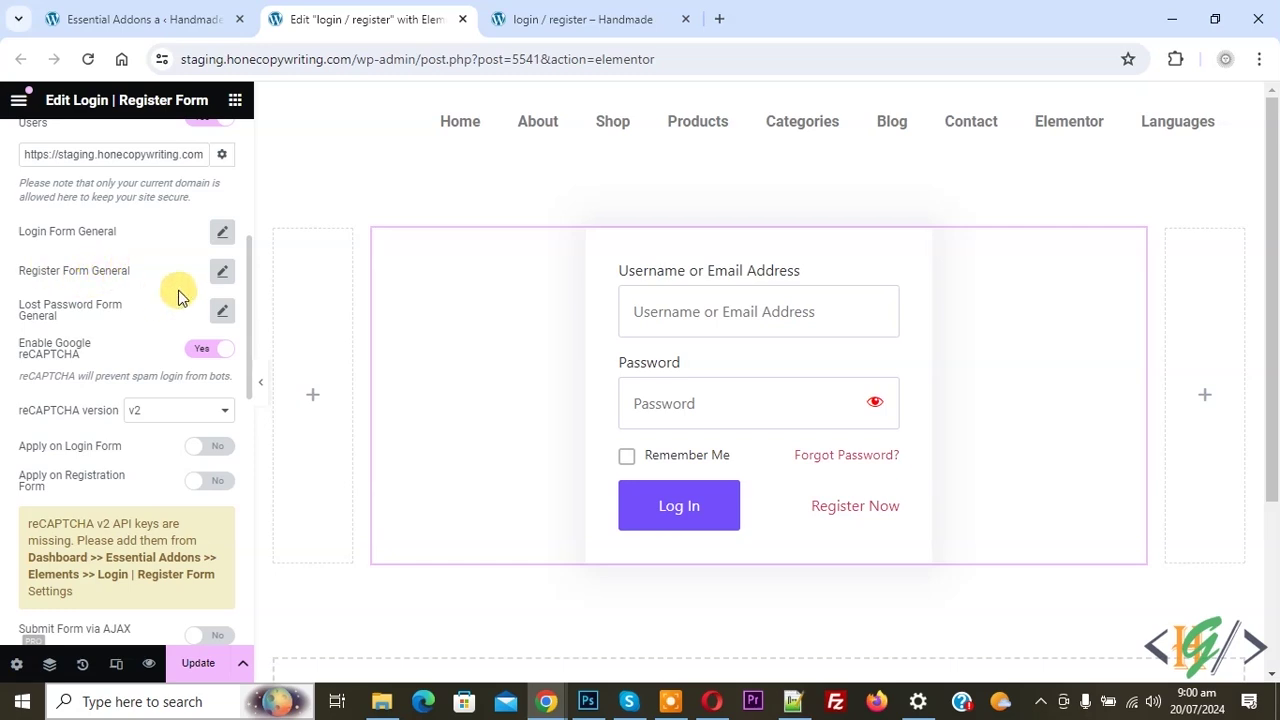
click(222, 273)
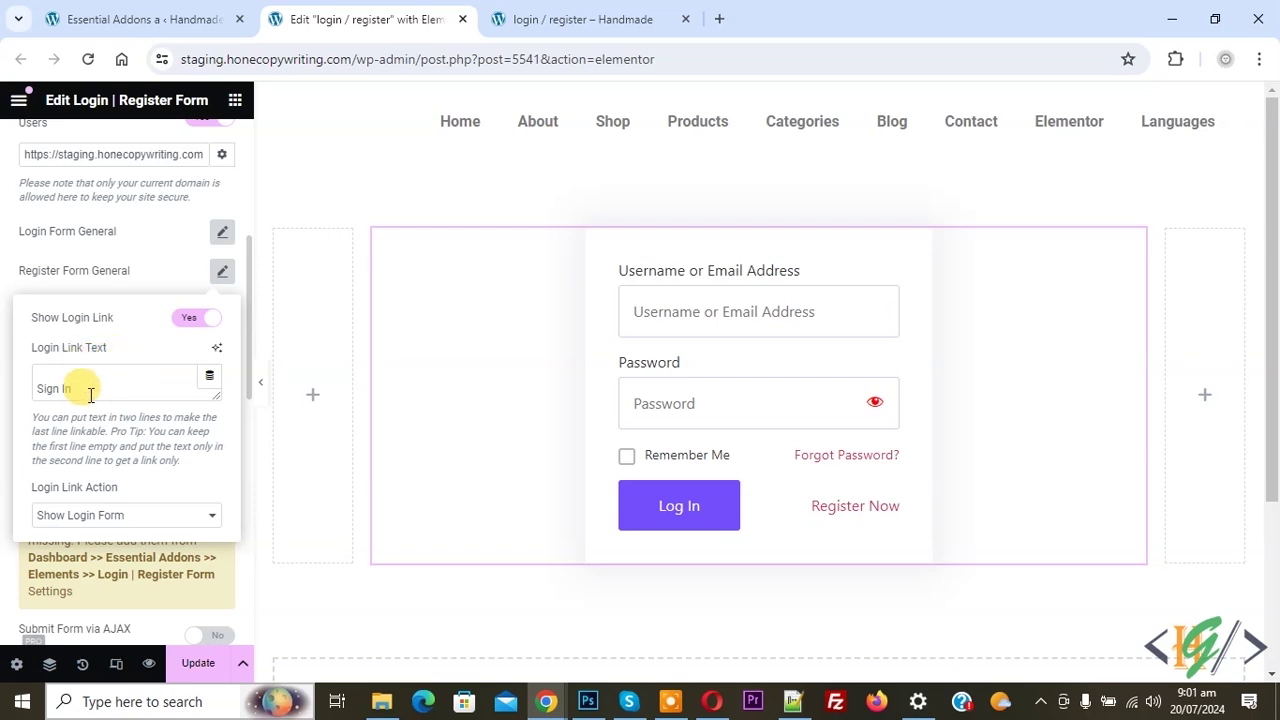
click(115, 516)
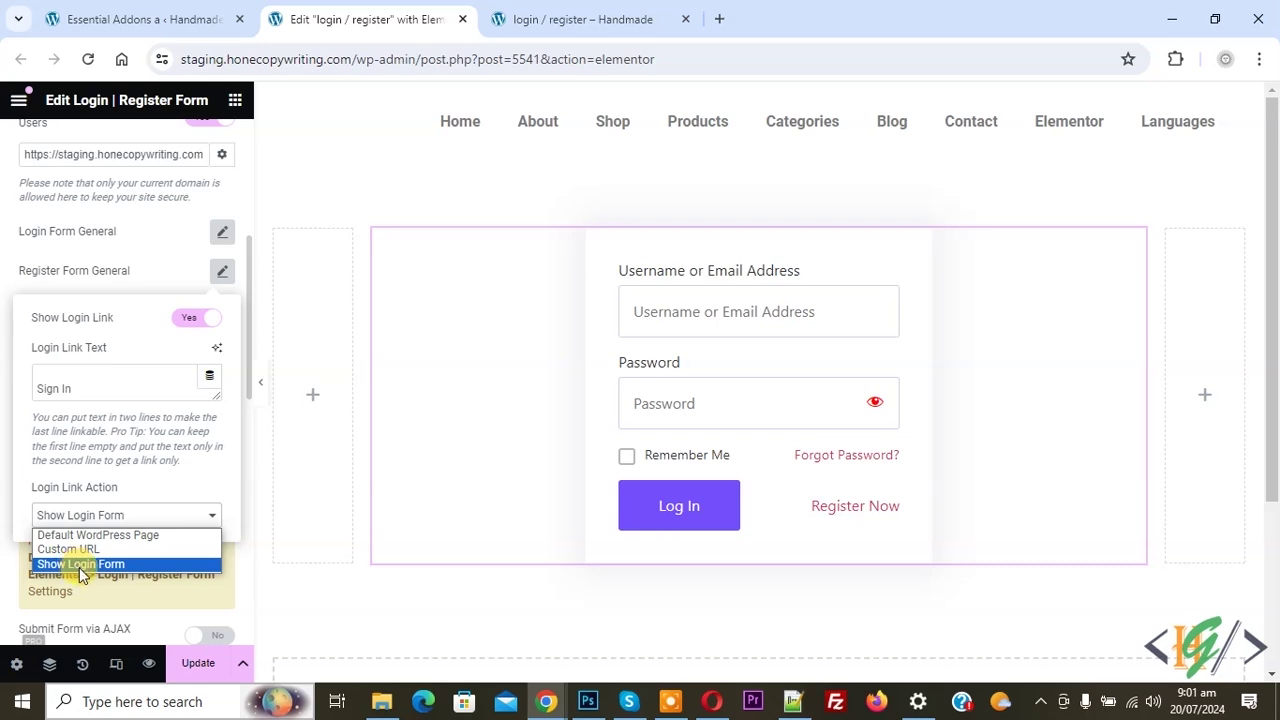
click(93, 566)
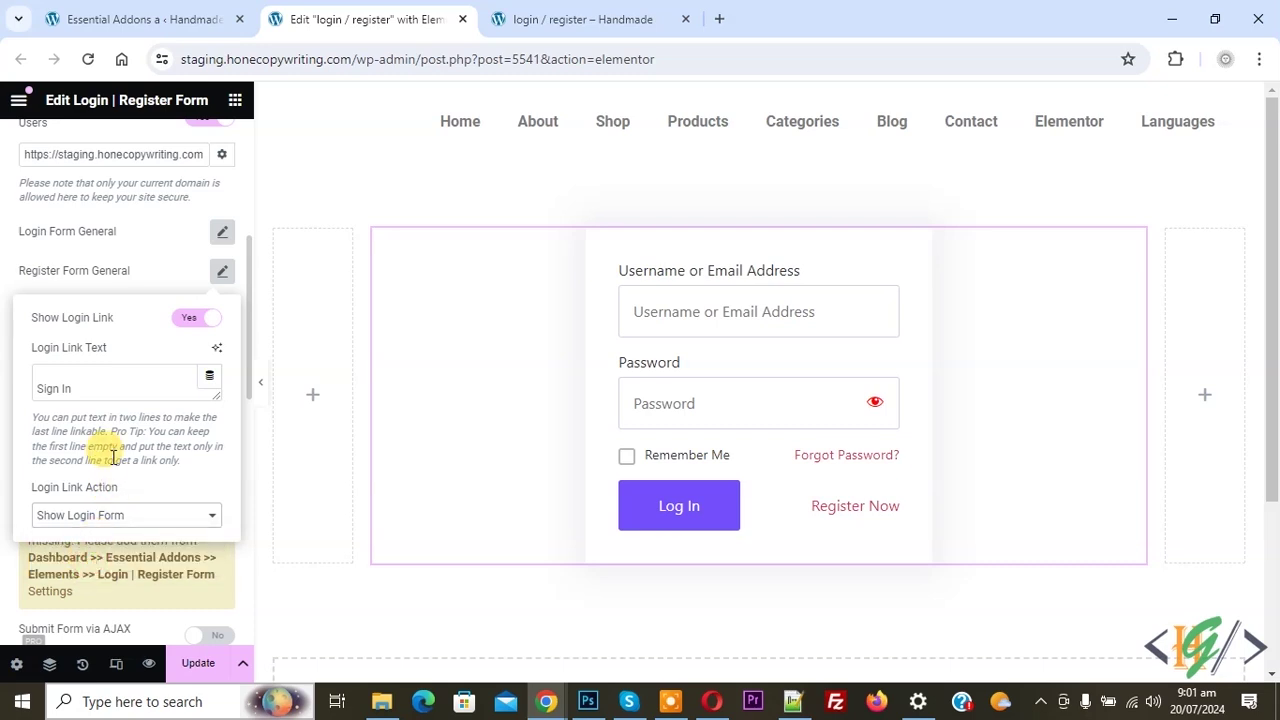
click(222, 278)
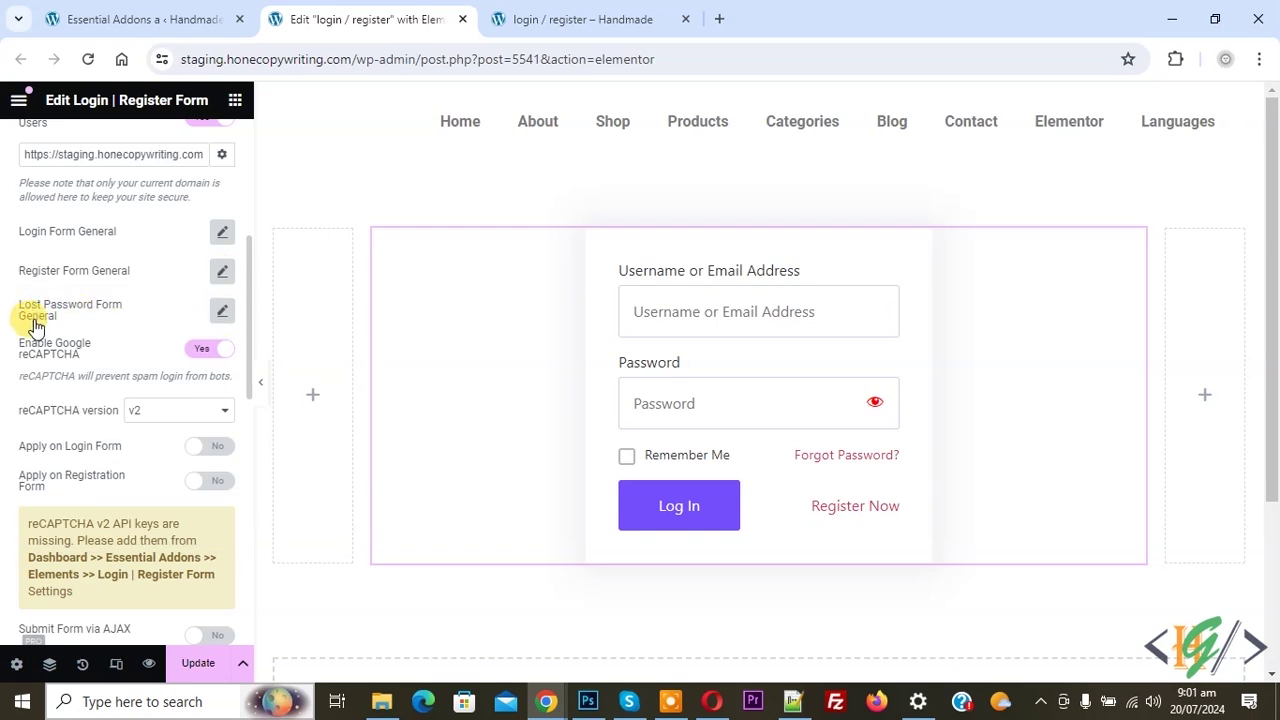
click(221, 316)
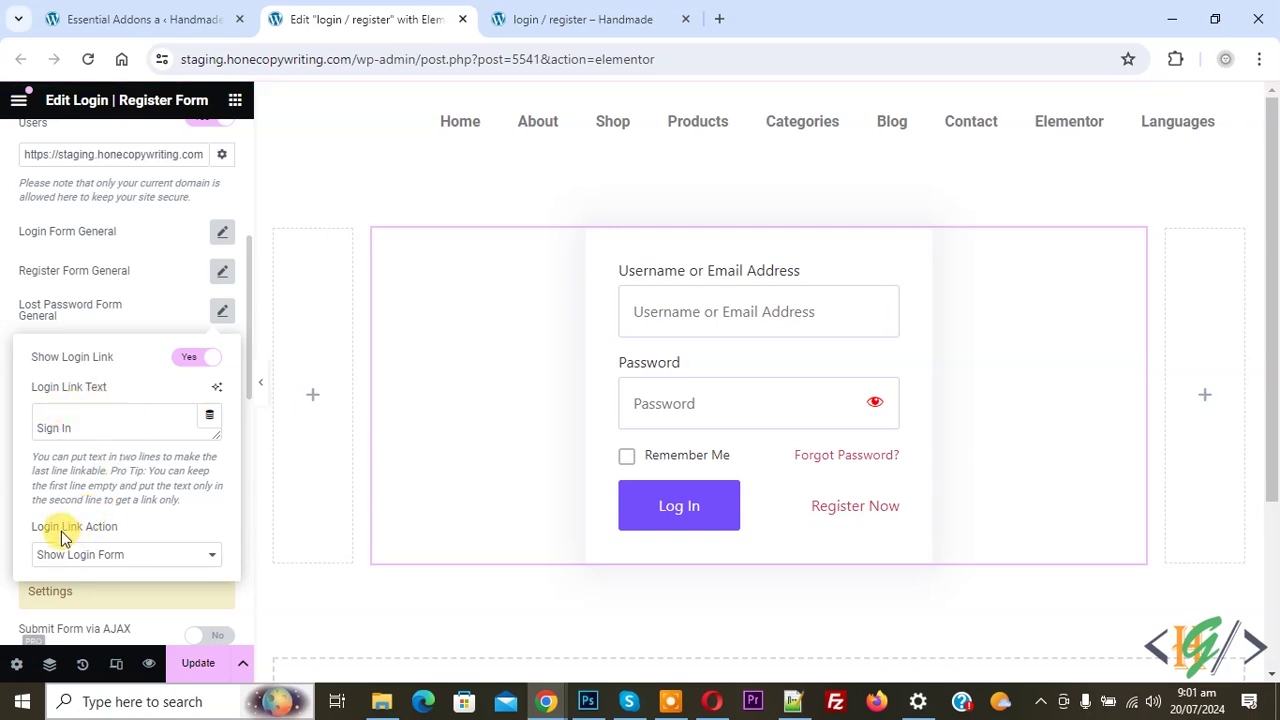
click(100, 556)
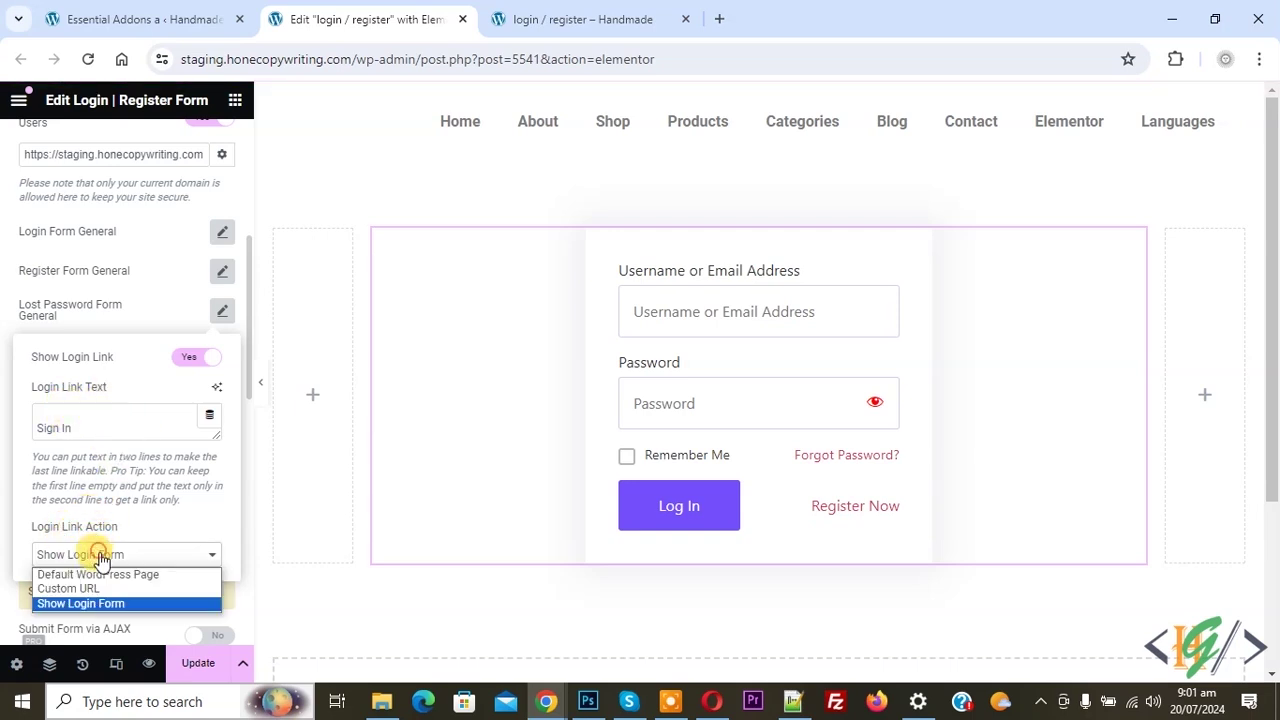
click(89, 603)
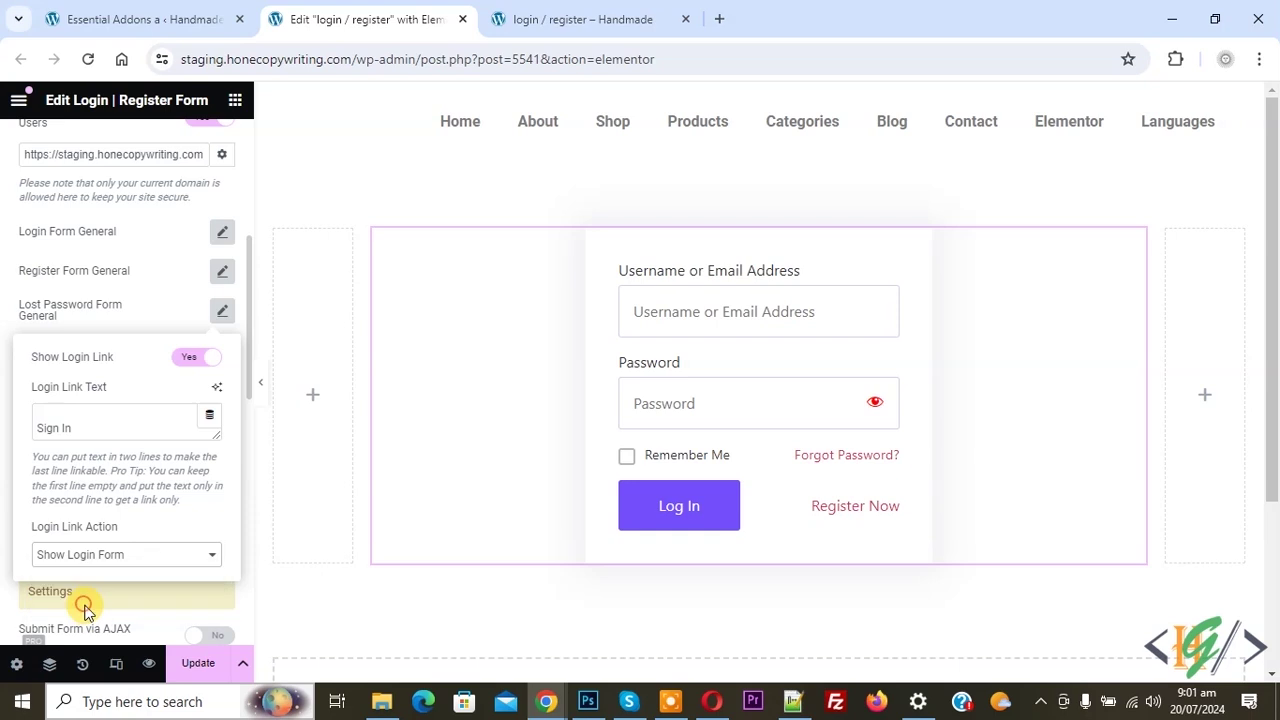
click(158, 320)
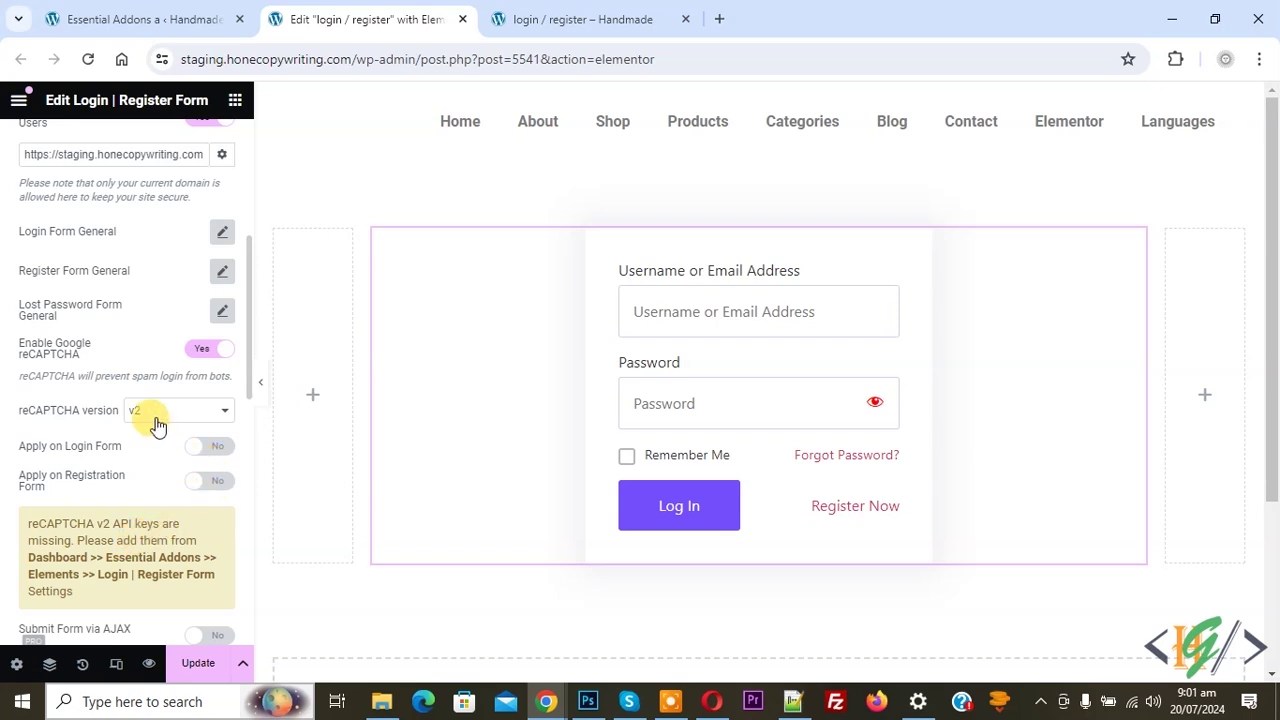
scroll(150, 425, down, 2)
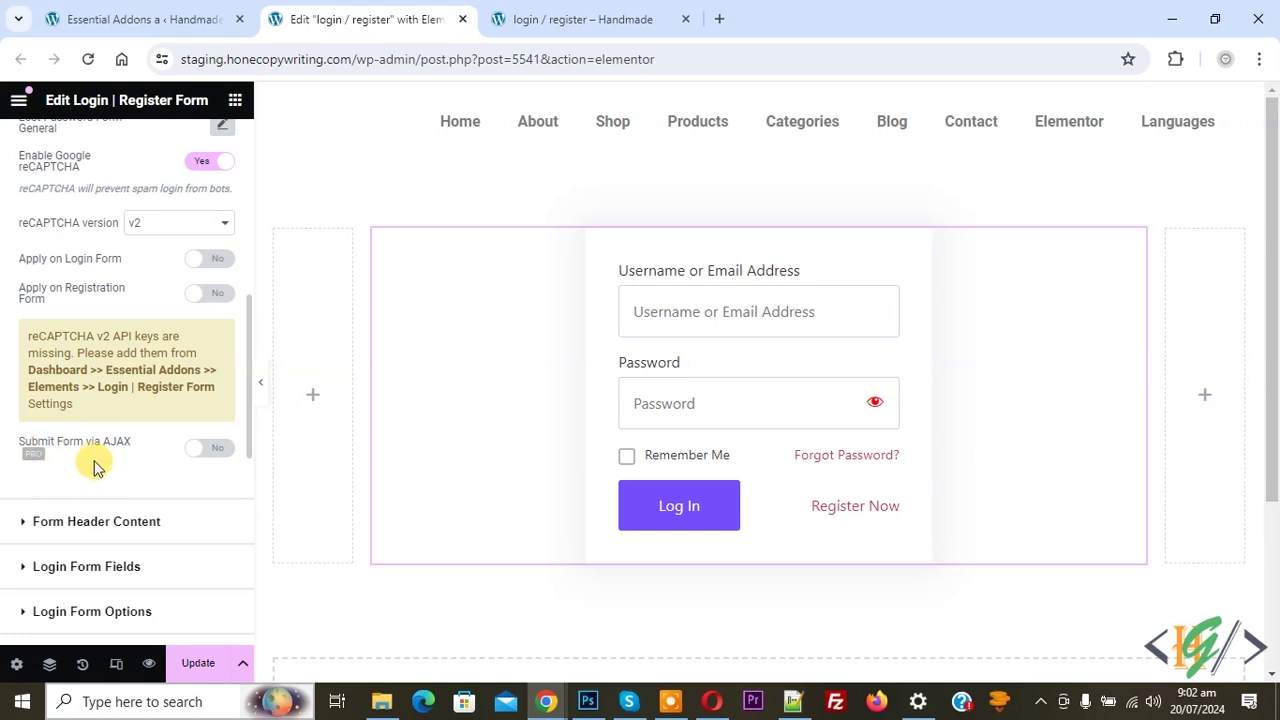
scroll(90, 457, down, 1)
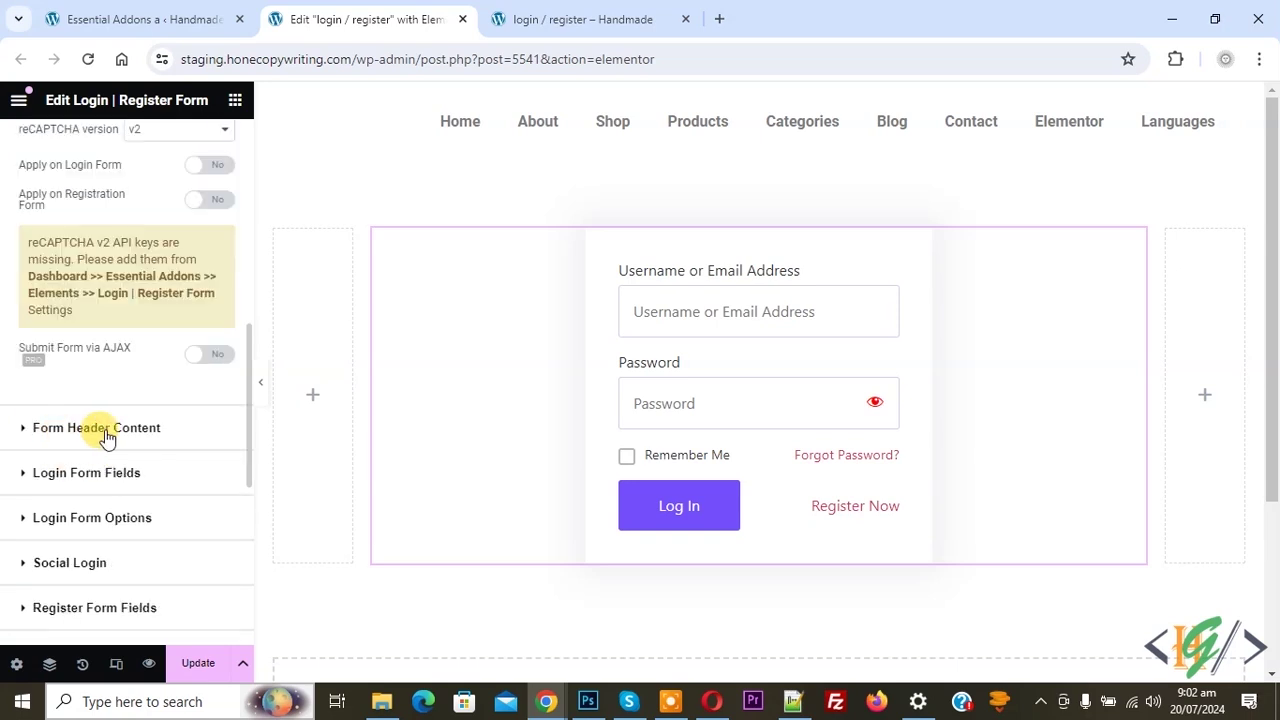
Insert the ceramic bowls photo as the login form's header image.
click(108, 430)
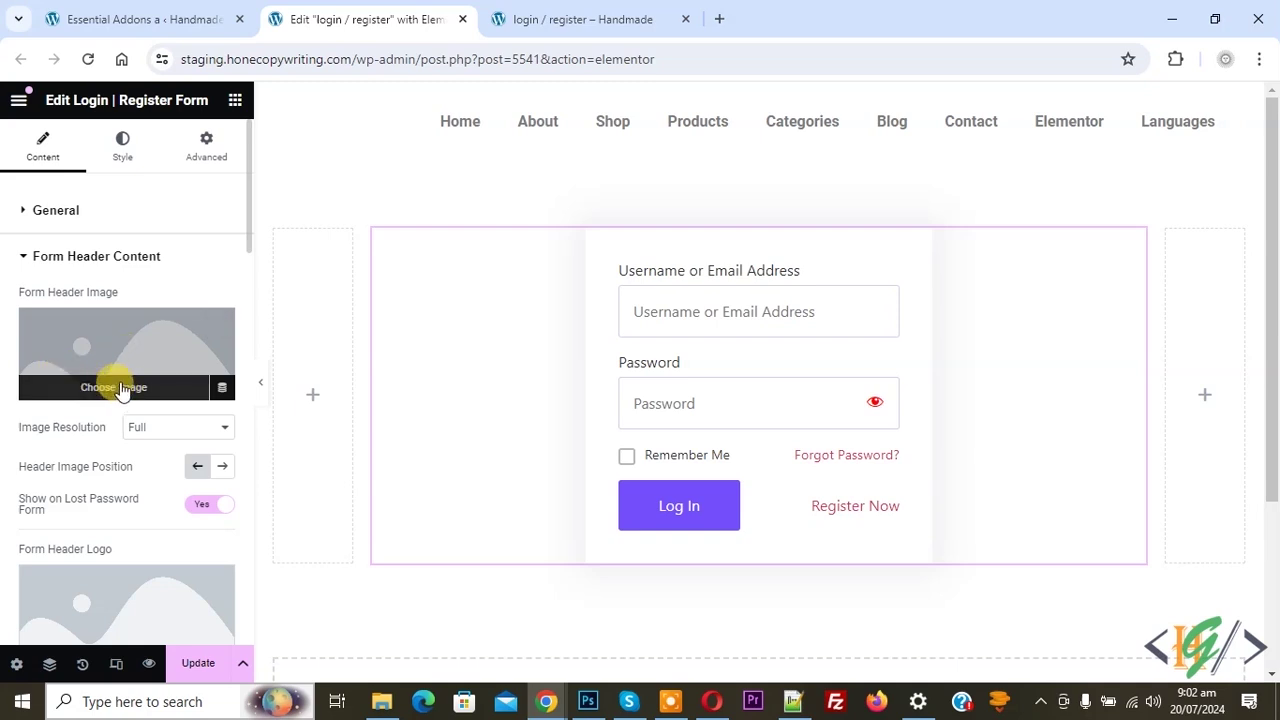
click(113, 387)
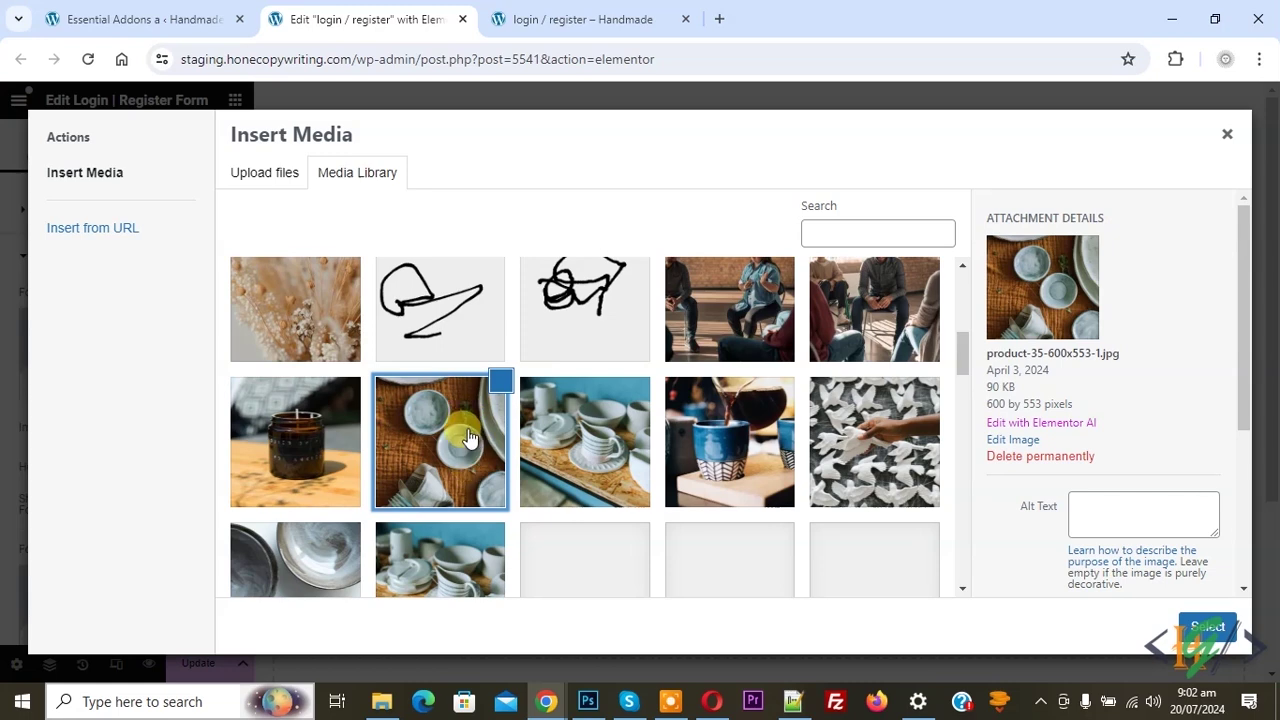
click(1200, 630)
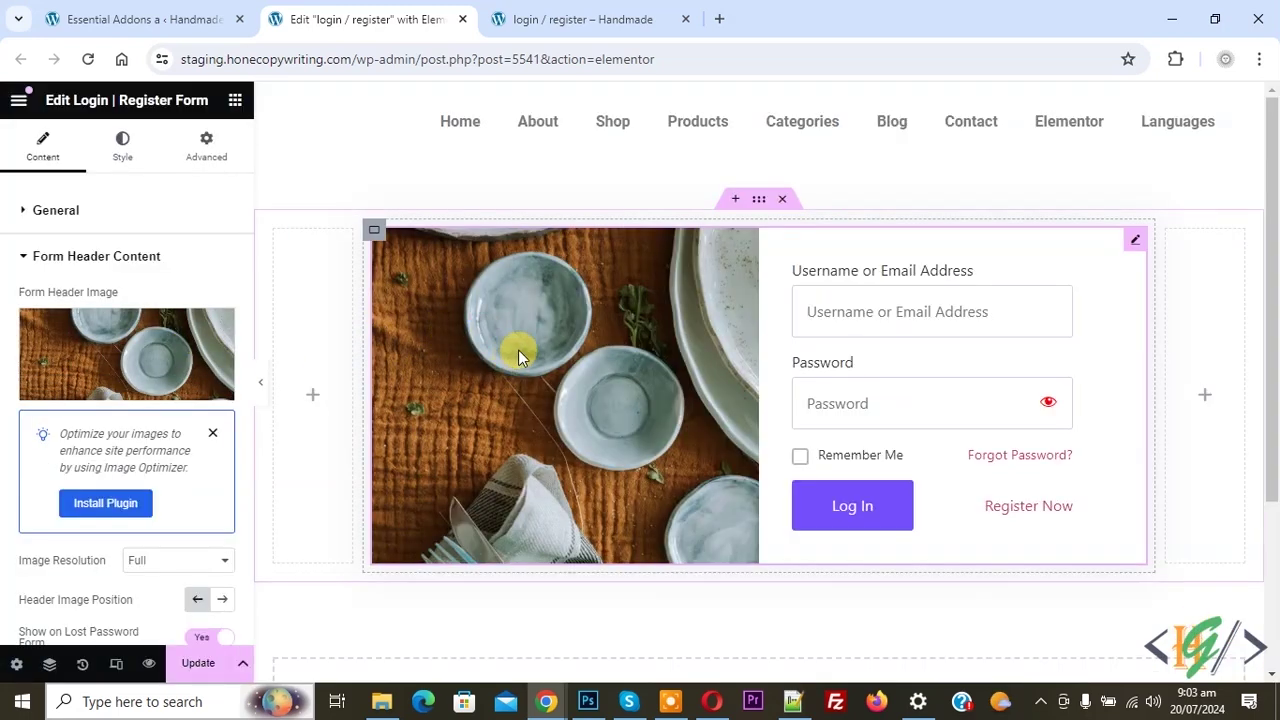
Set Header Image Position to left so the image sits beside the login fields.
scroll(100, 385, down, 2)
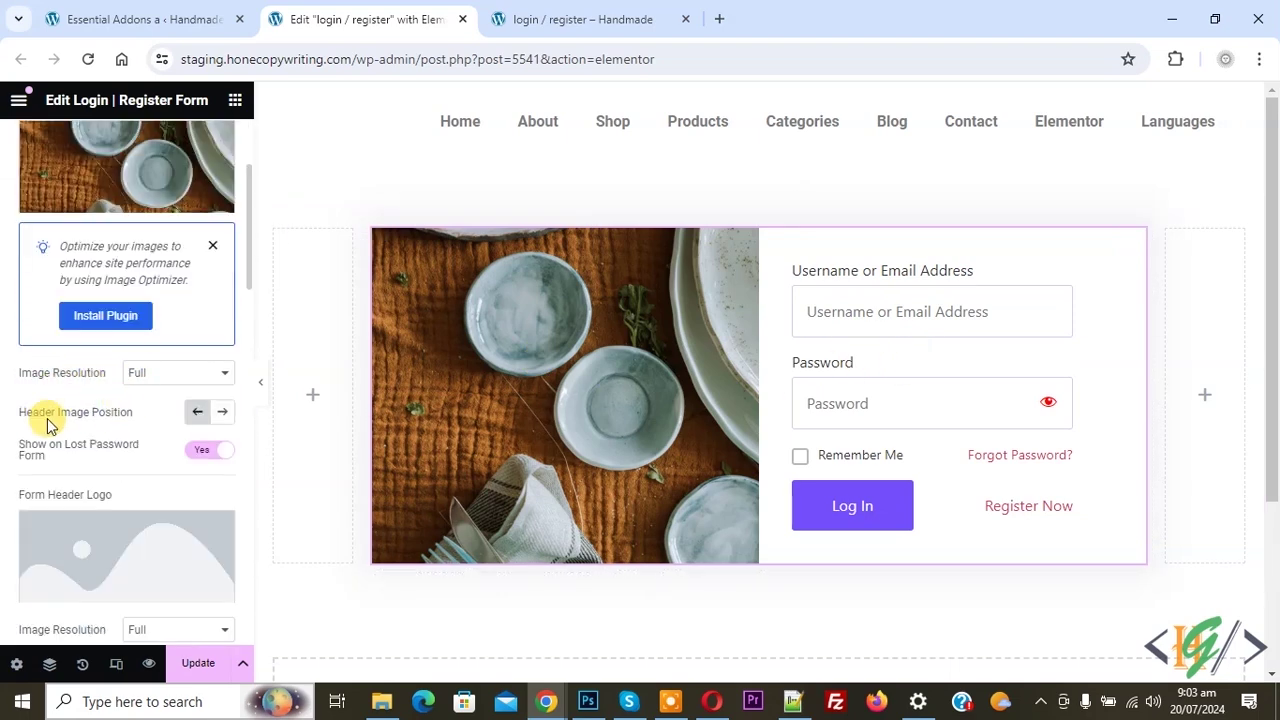
click(223, 413)
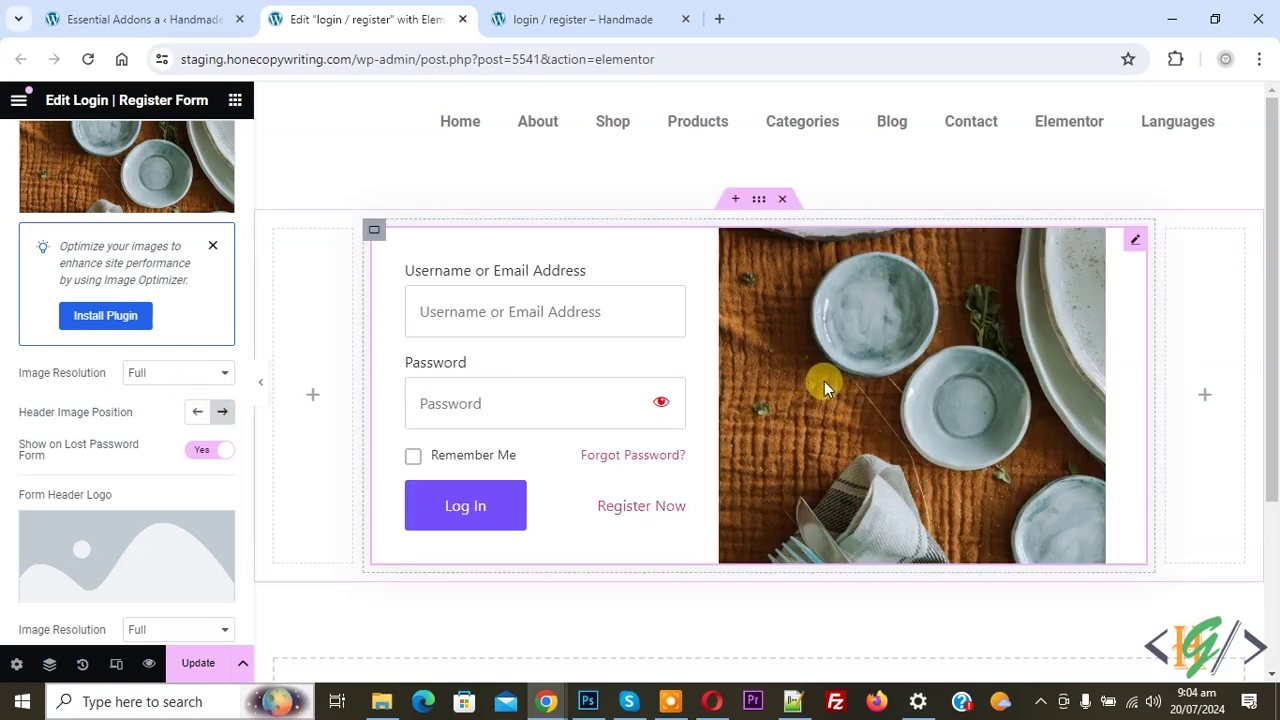
click(192, 413)
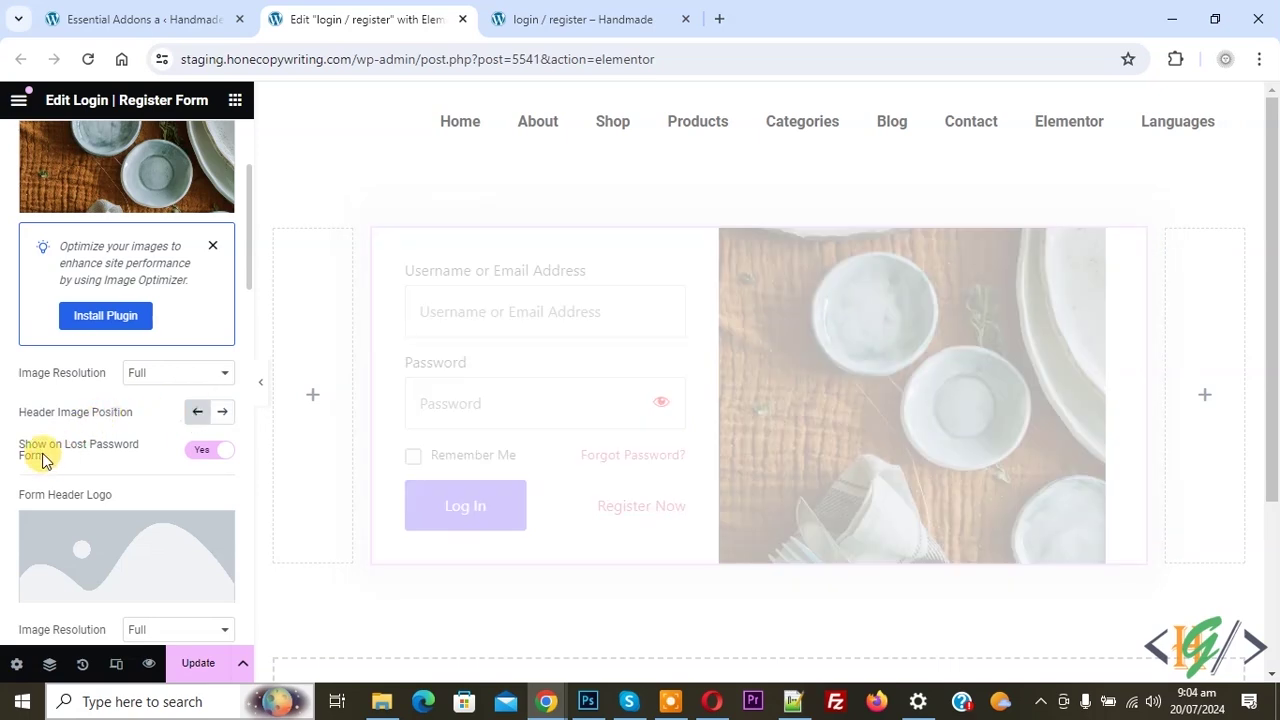
scroll(129, 423, down, 2)
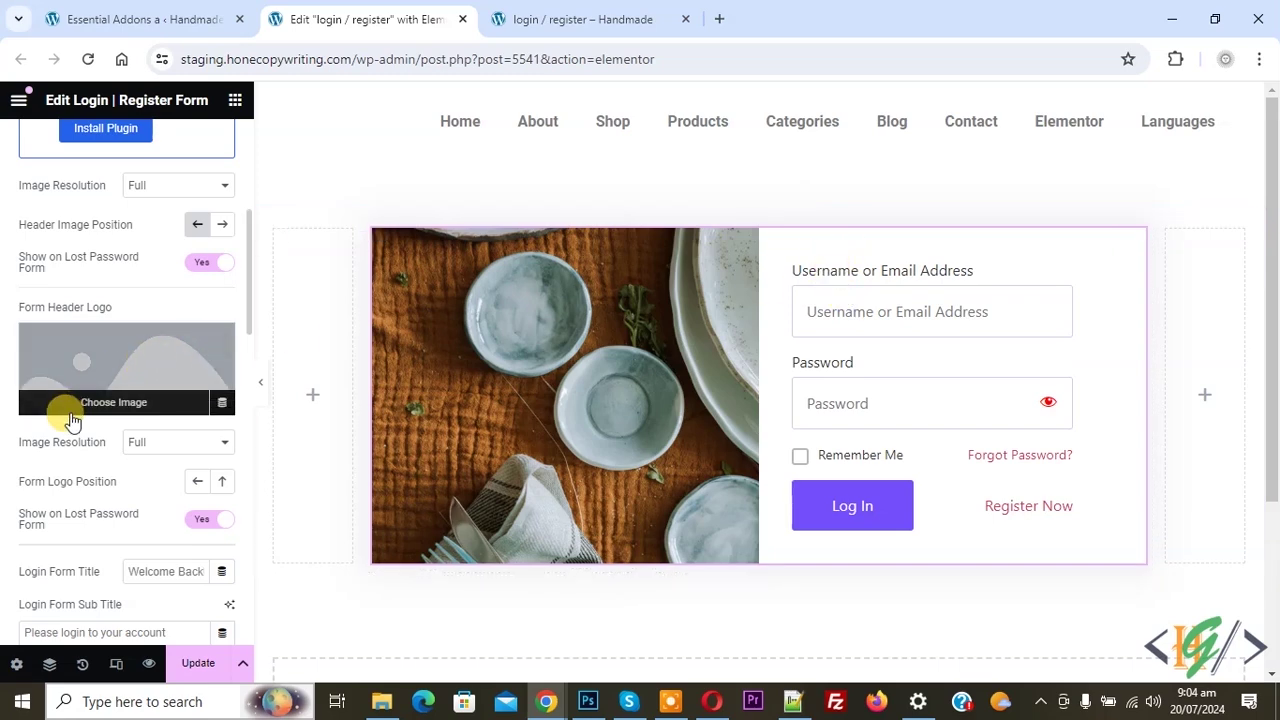
scroll(66, 414, down, 1)
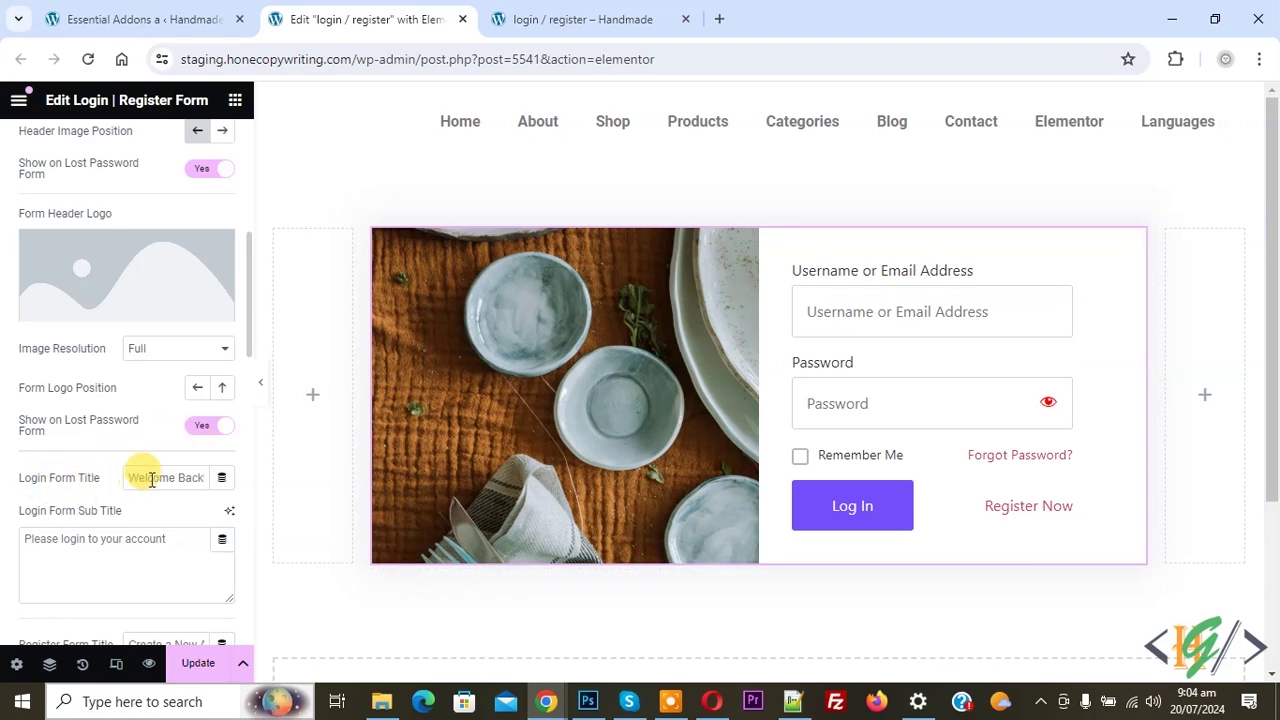
scroll(100, 466, down, 1)
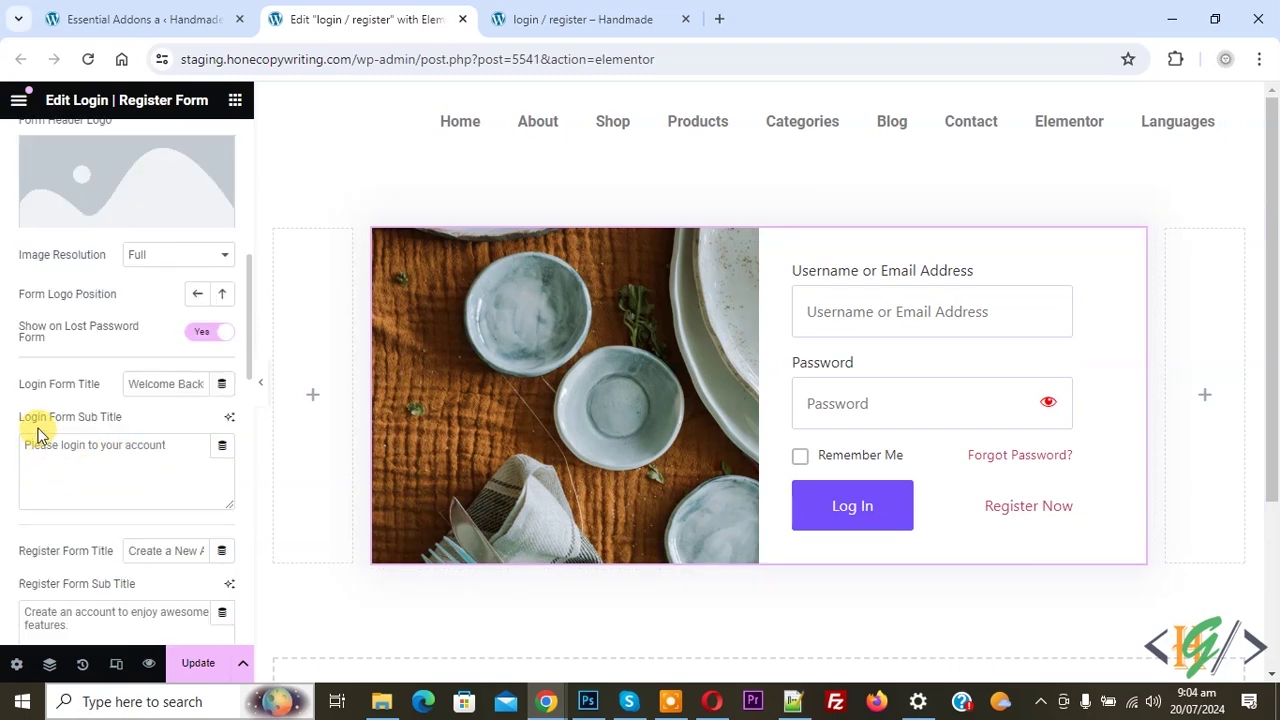
scroll(45, 440, down, 1)
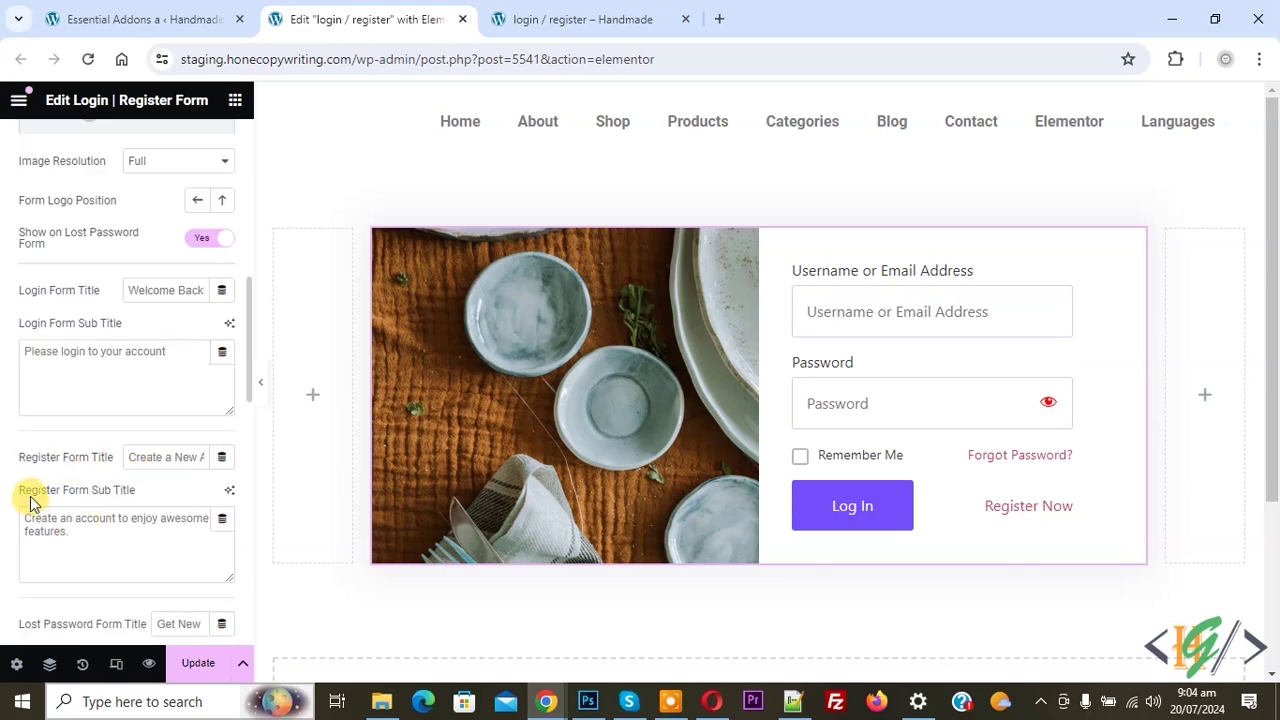
scroll(82, 473, down, 2)
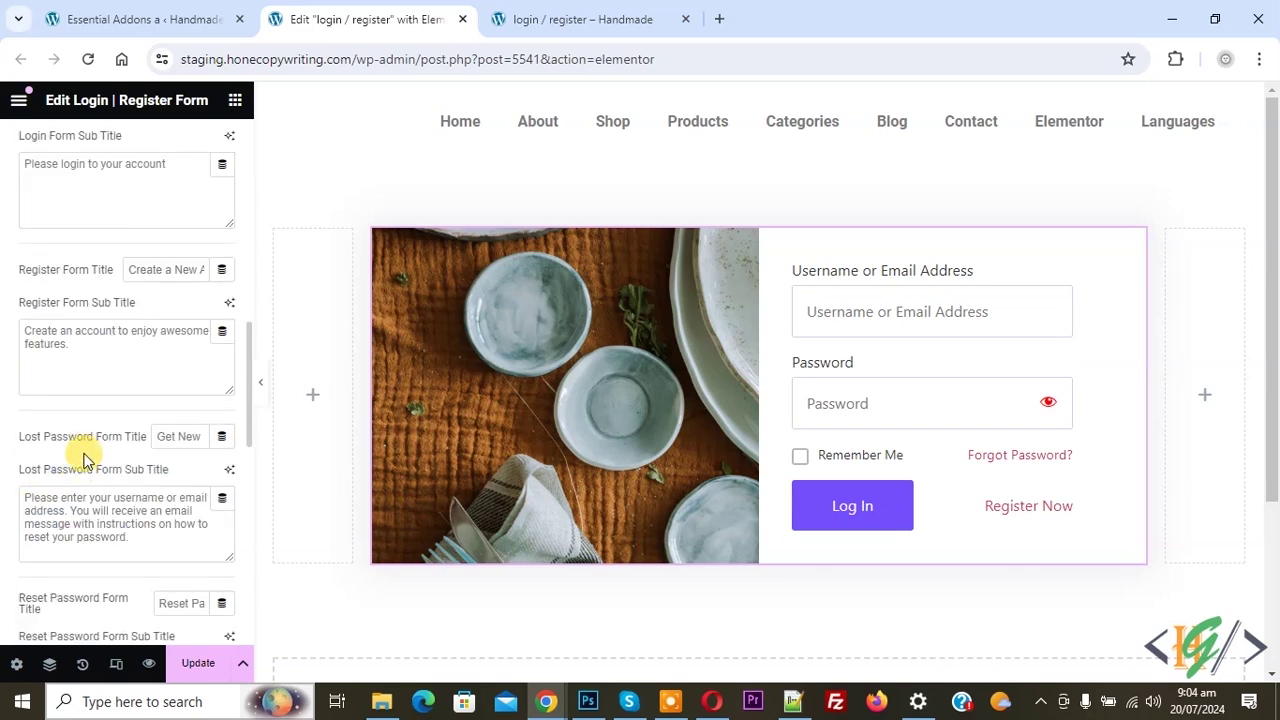
scroll(84, 460, down, 3)
scroll(105, 400, down, 2)
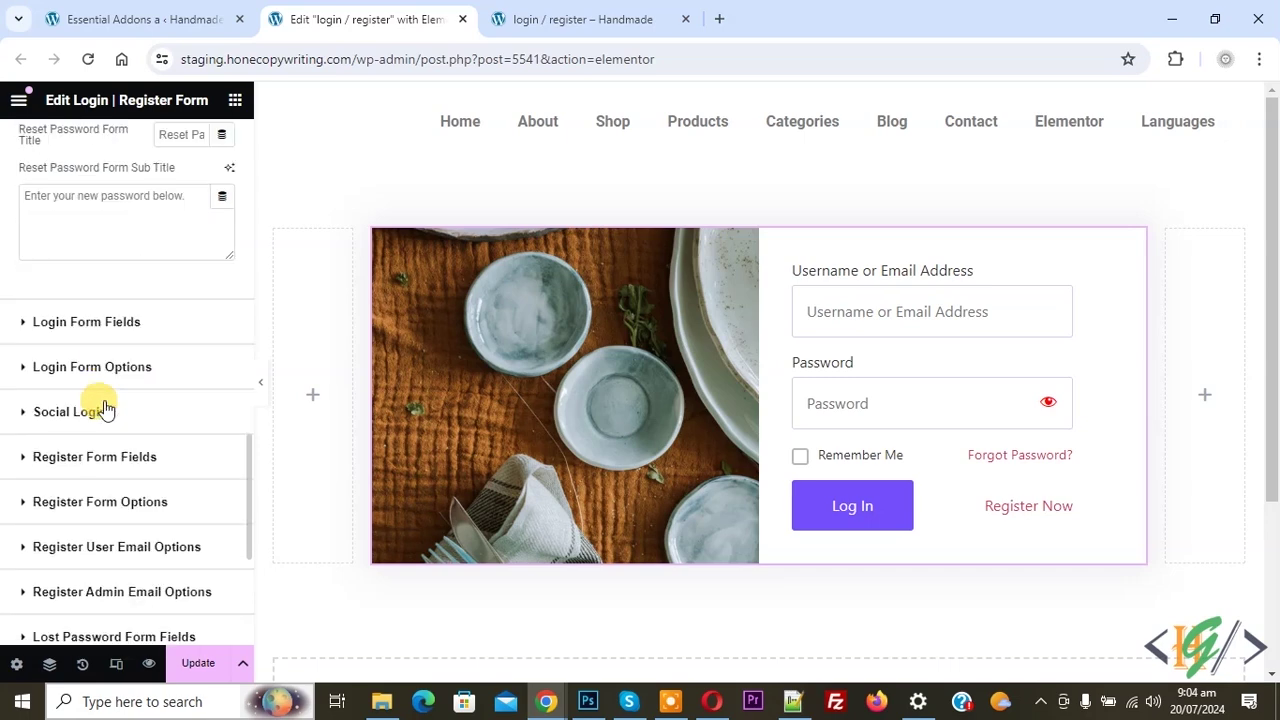
Expand Login Form Fields, keeping default labels, 100% width, and the password visibility icon shown.
click(78, 337)
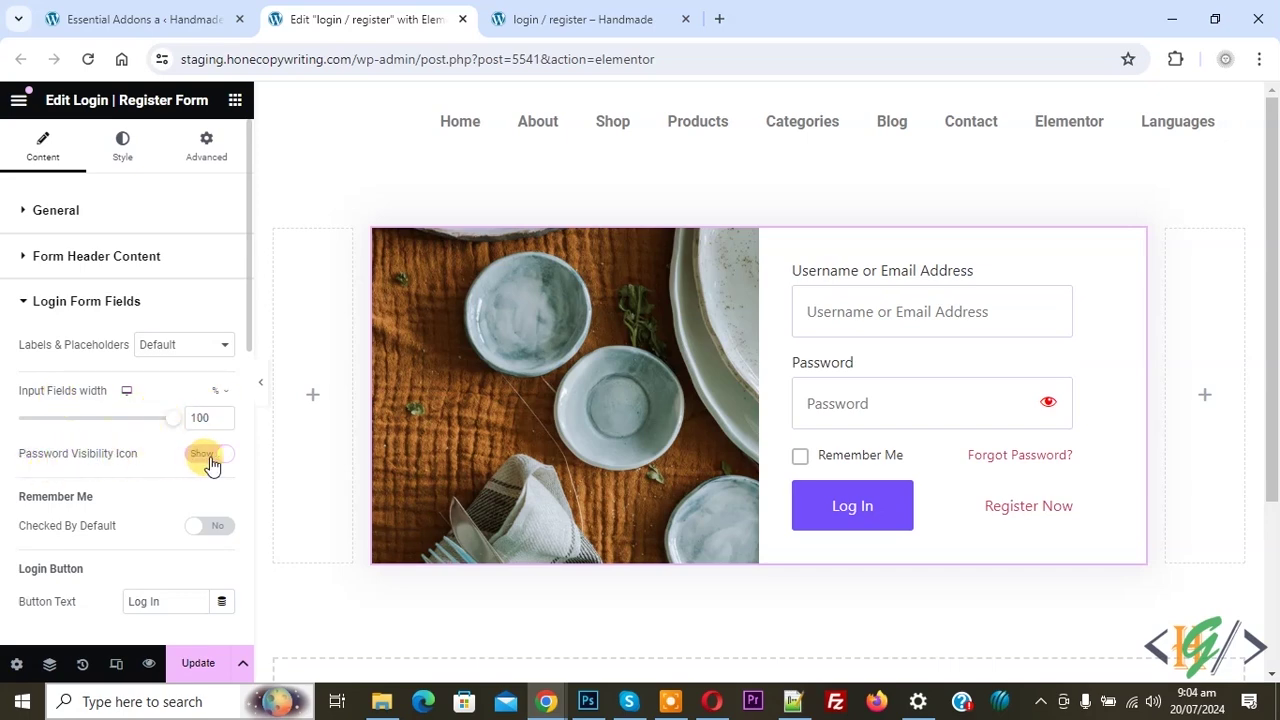
scroll(85, 445, down, 1)
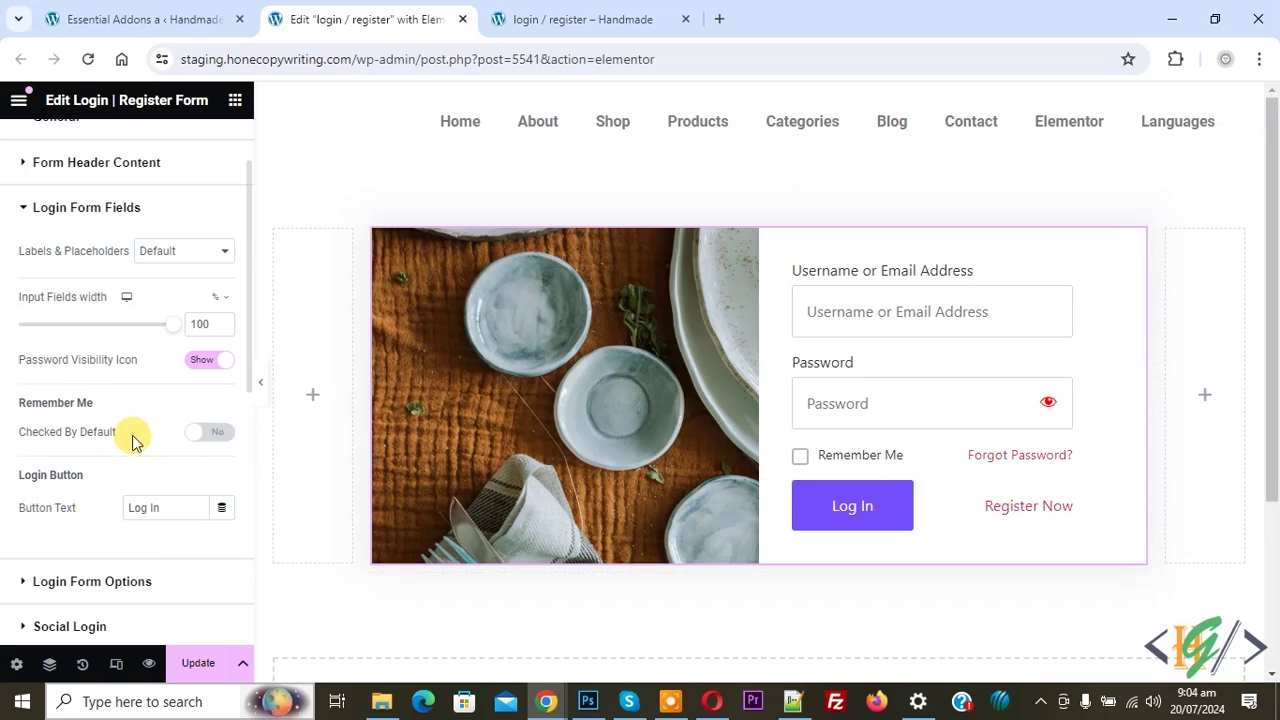
scroll(120, 400, down, 2)
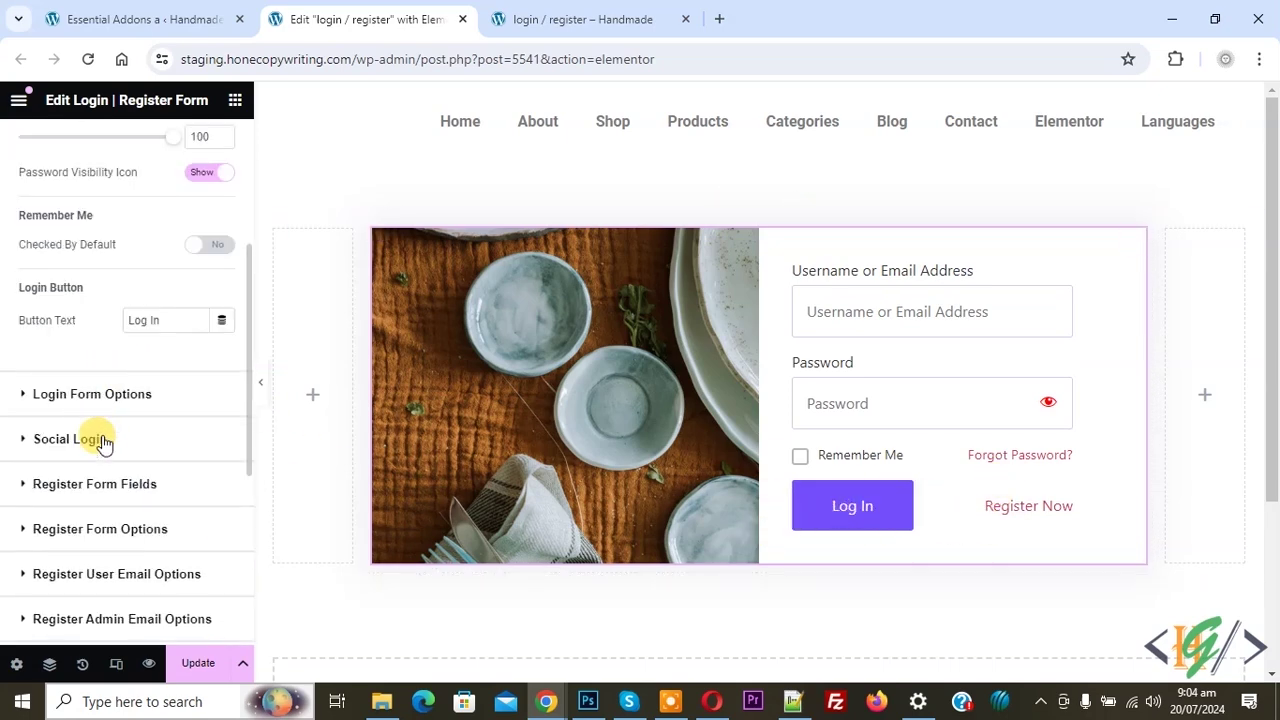
Turn on Redirect After Login to the site URL, leaving Redirect Based On User Roles off.
click(80, 410)
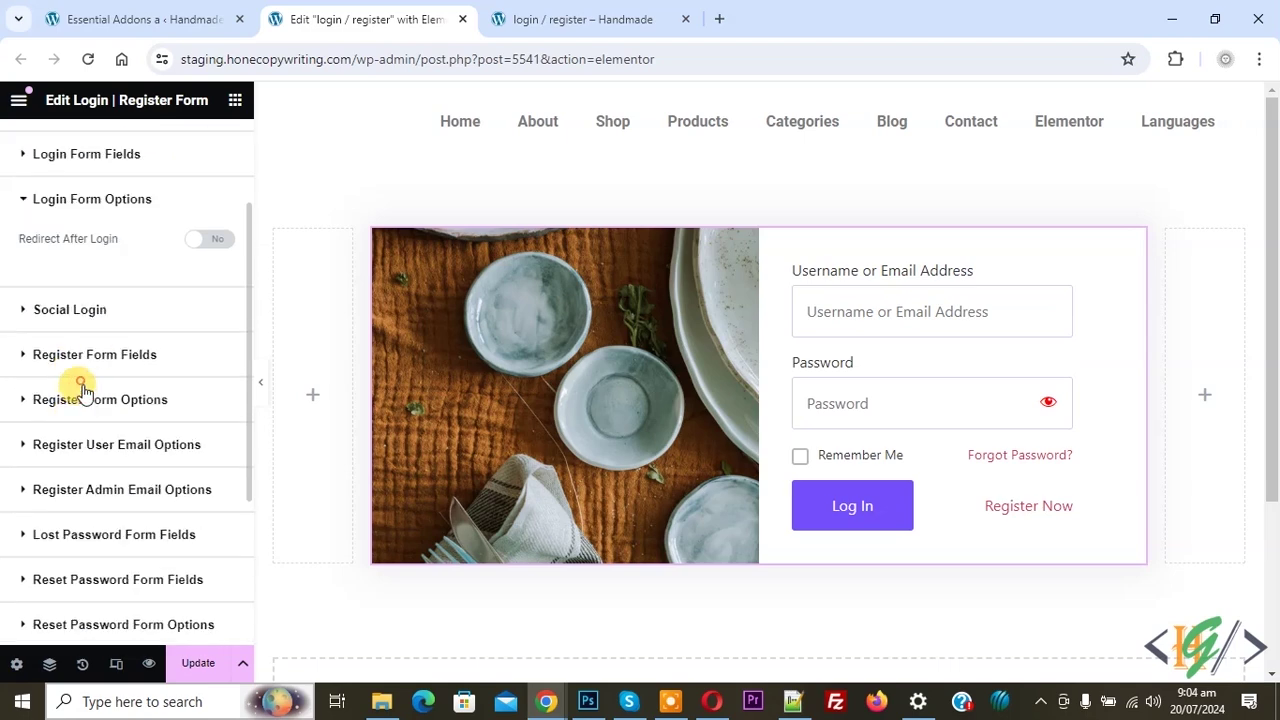
click(210, 245)
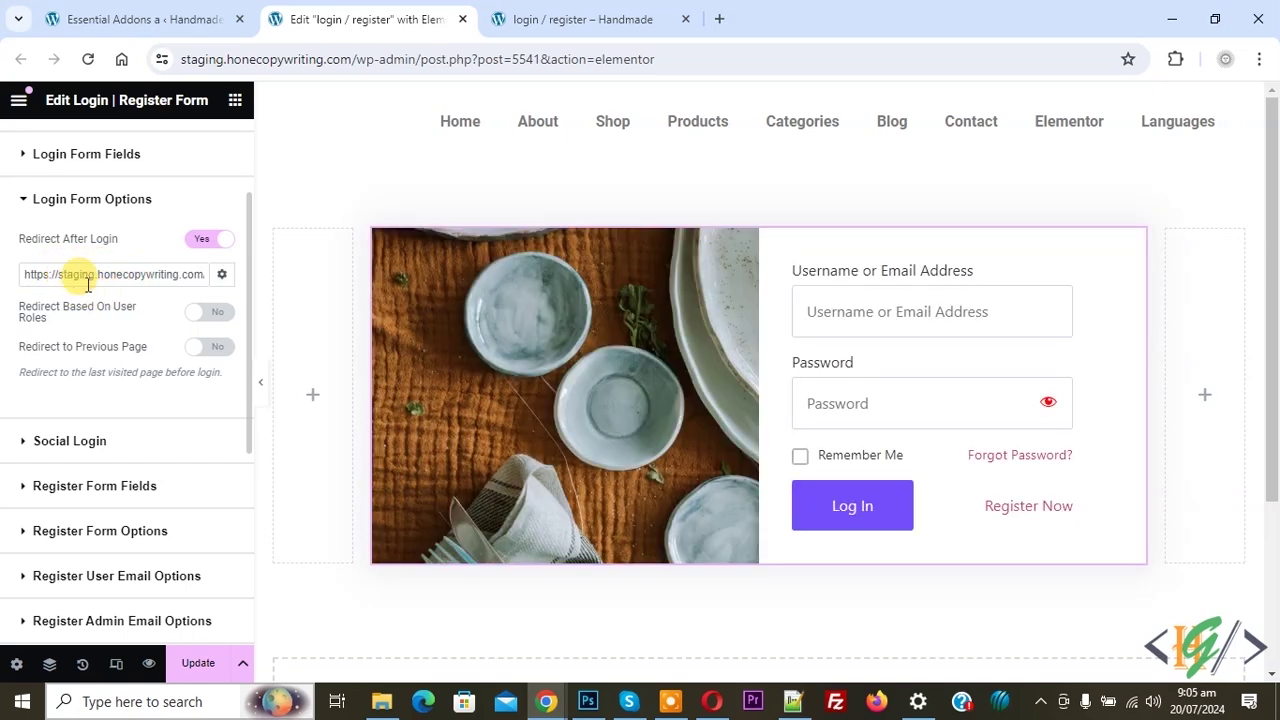
click(211, 318)
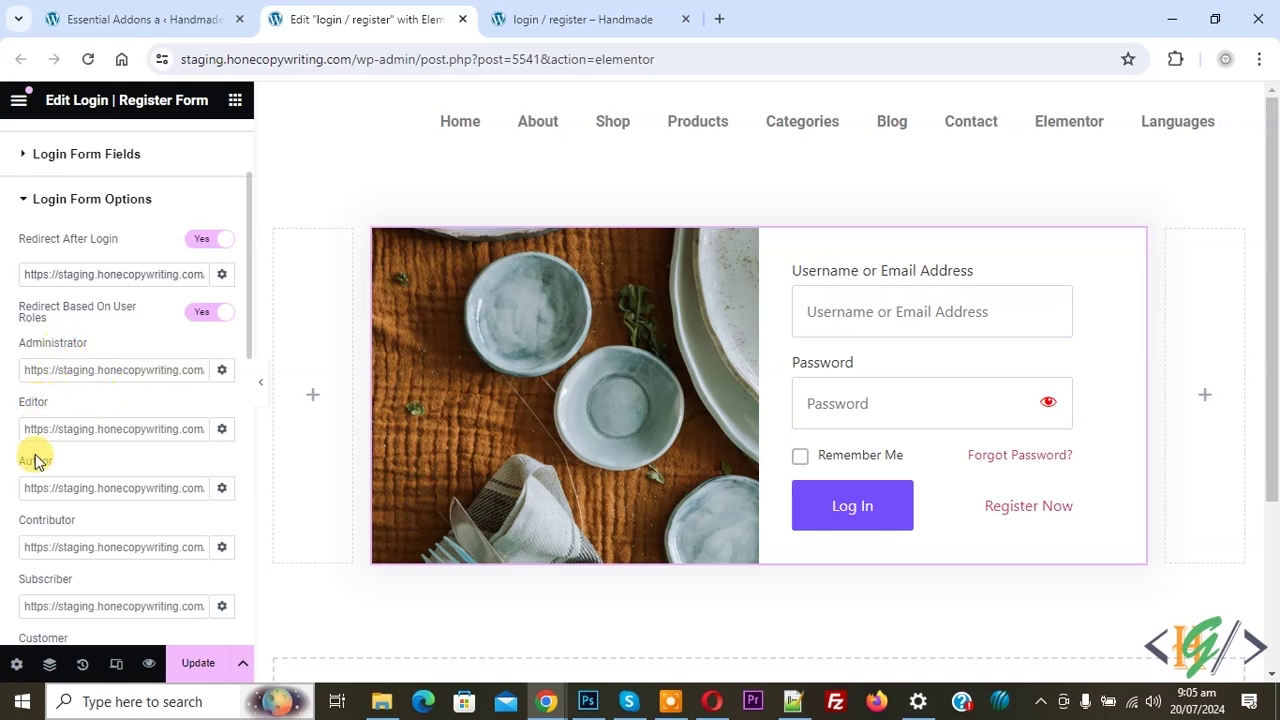
click(205, 313)
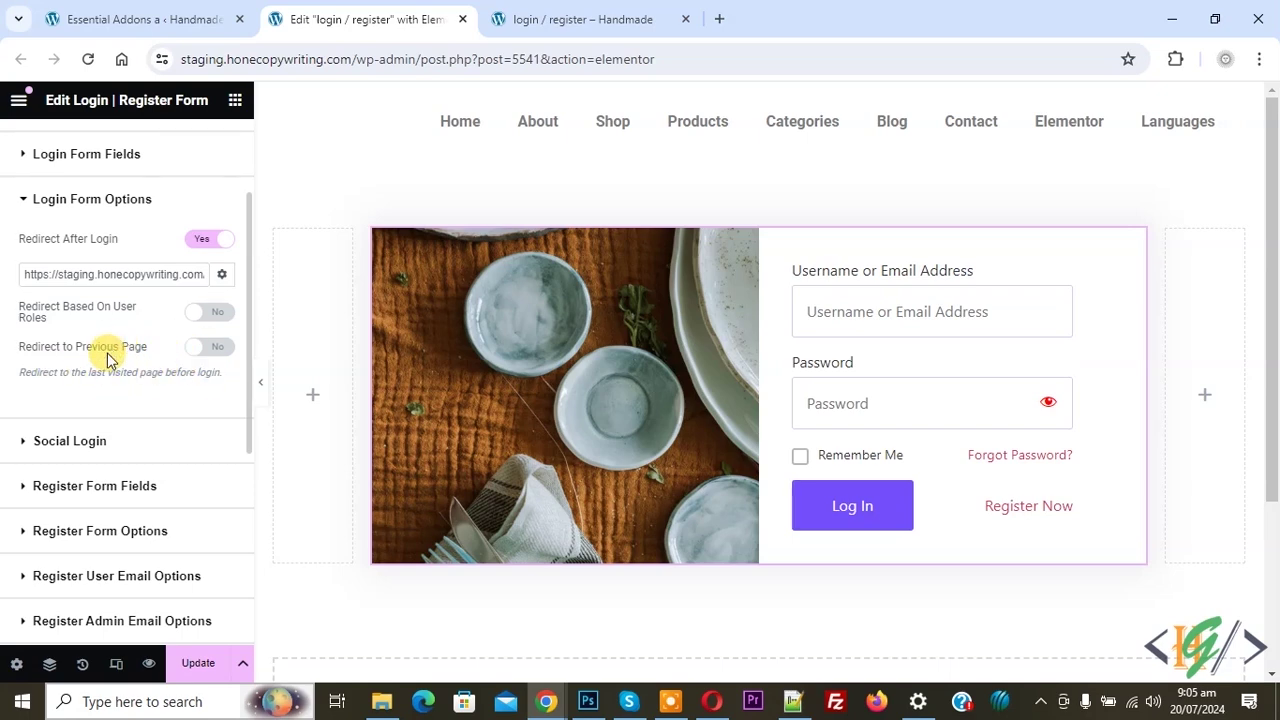
click(97, 442)
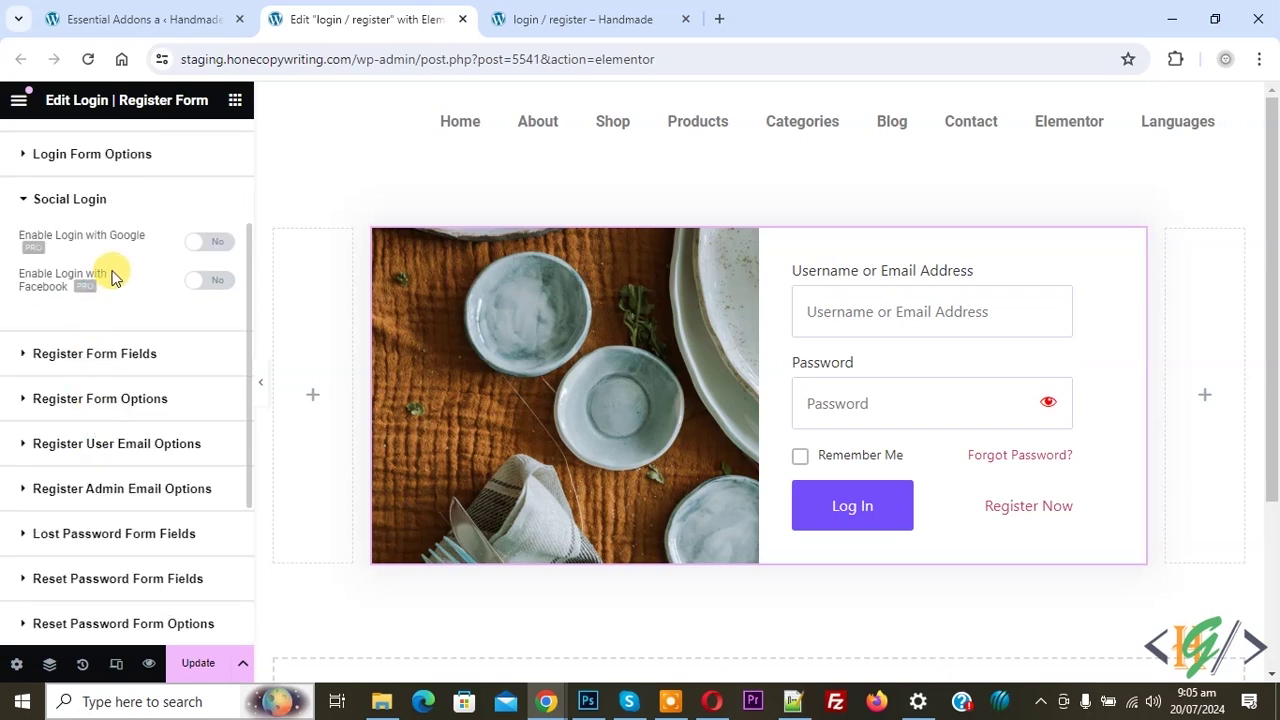
In Register Form Fields, add an extra fourth field and then delete it.
click(97, 356)
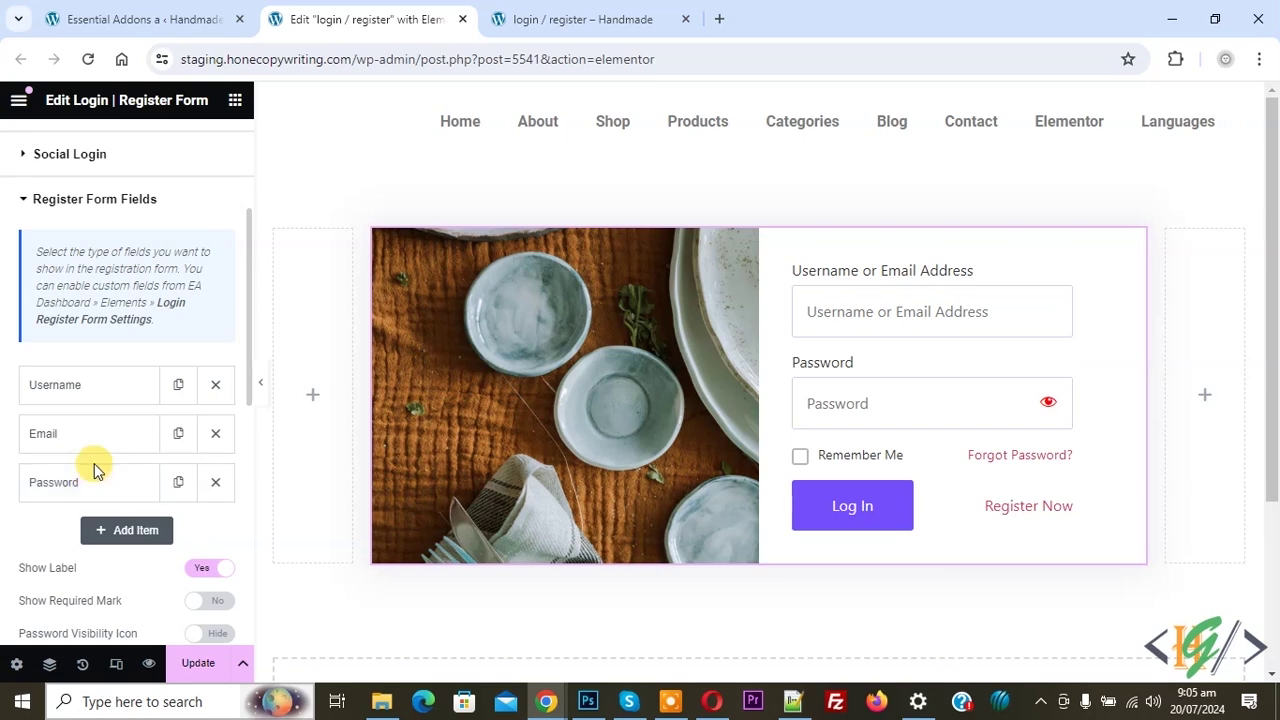
scroll(114, 391, down, 1)
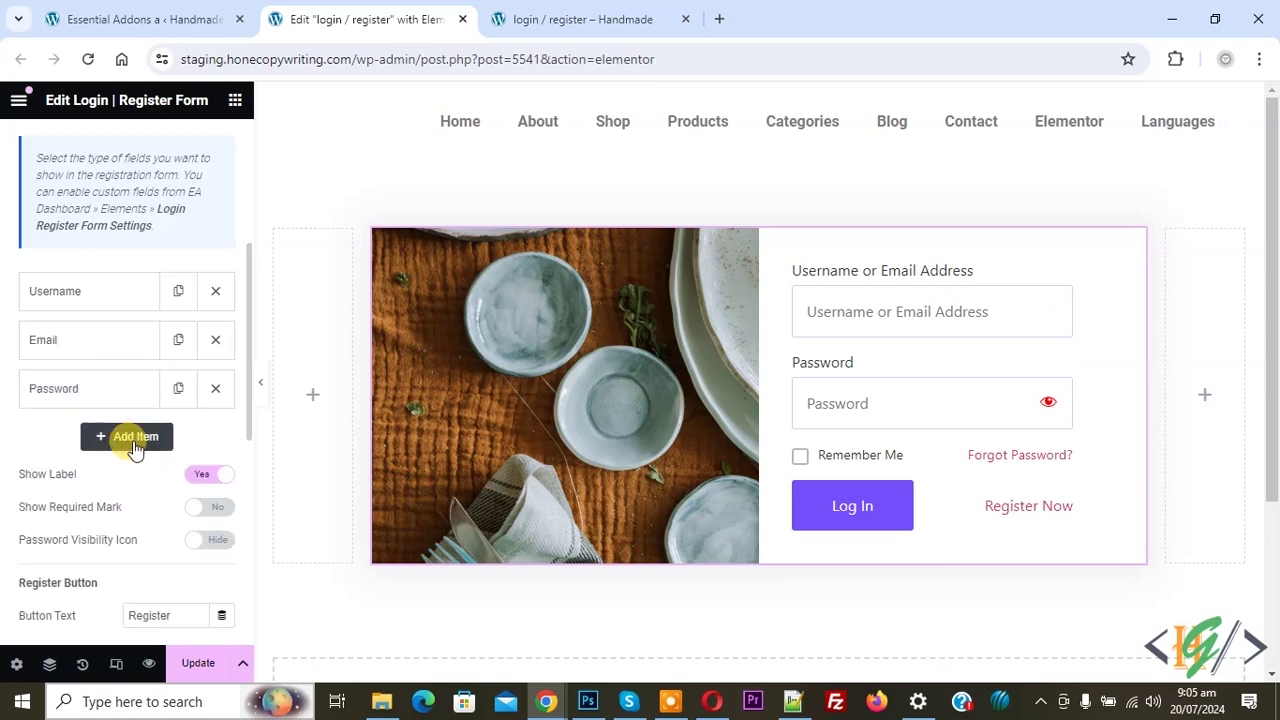
click(134, 438)
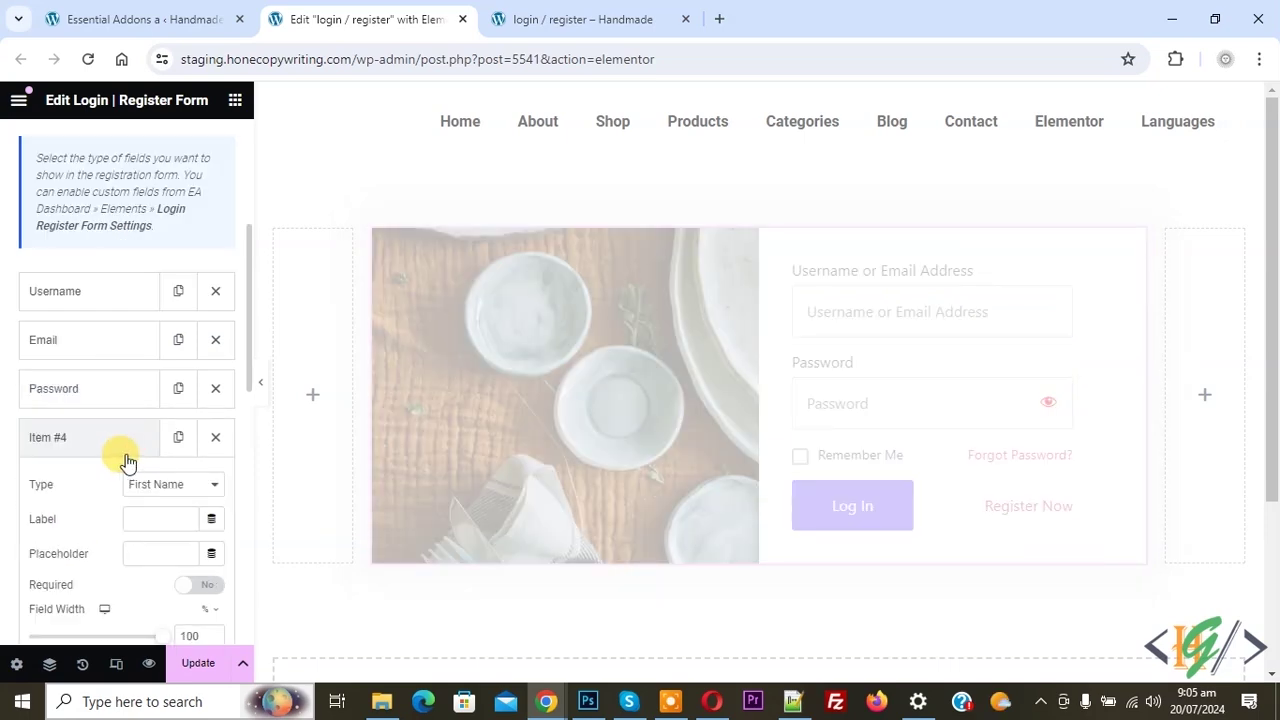
click(160, 487)
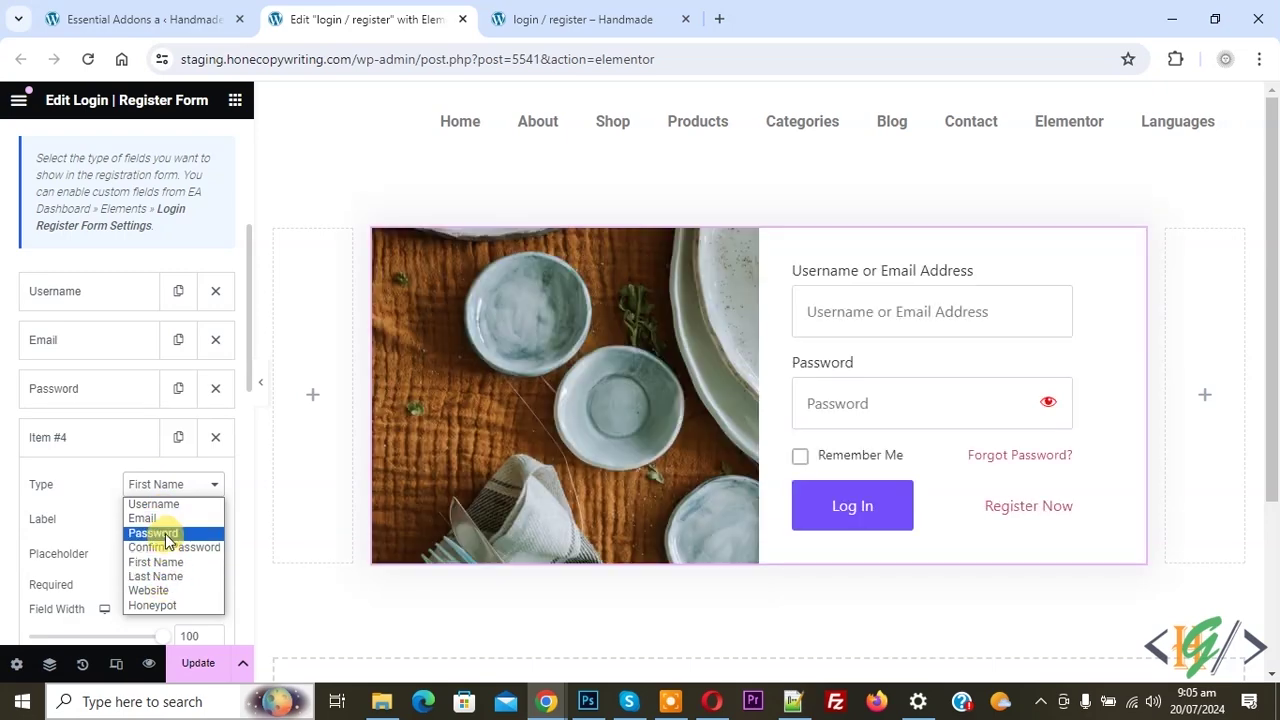
click(215, 443)
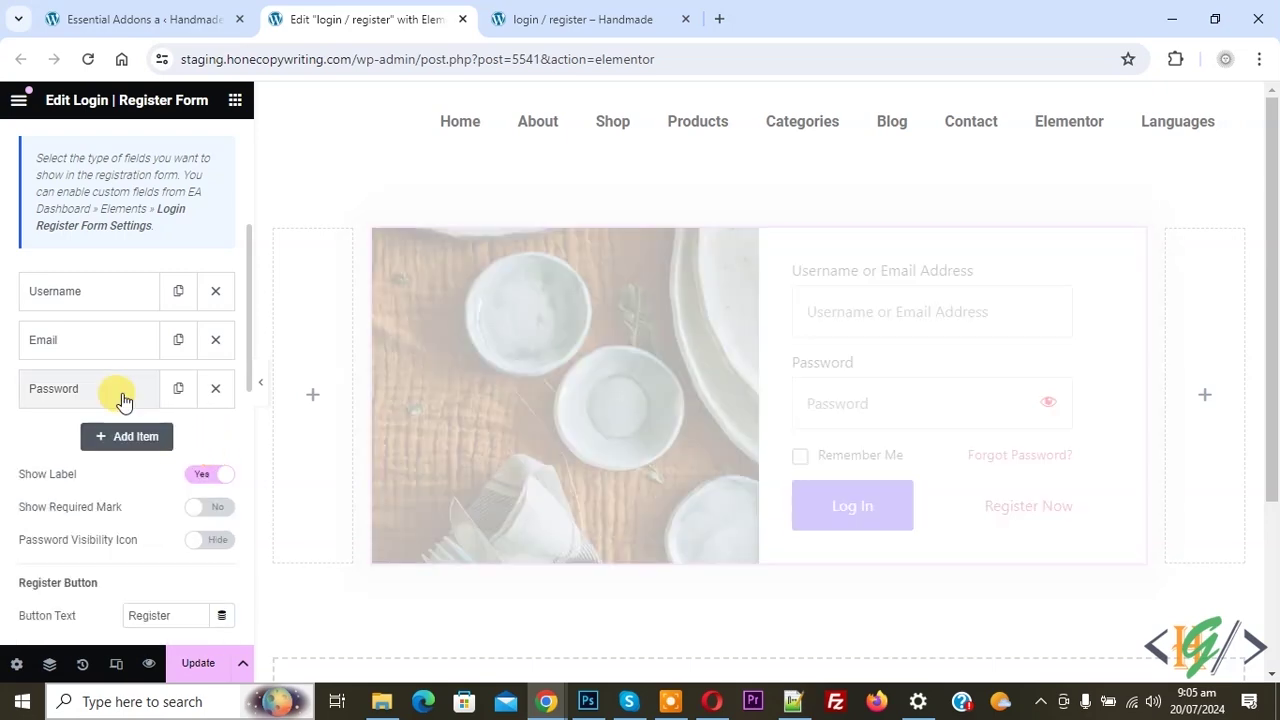
scroll(110, 408, down, 1)
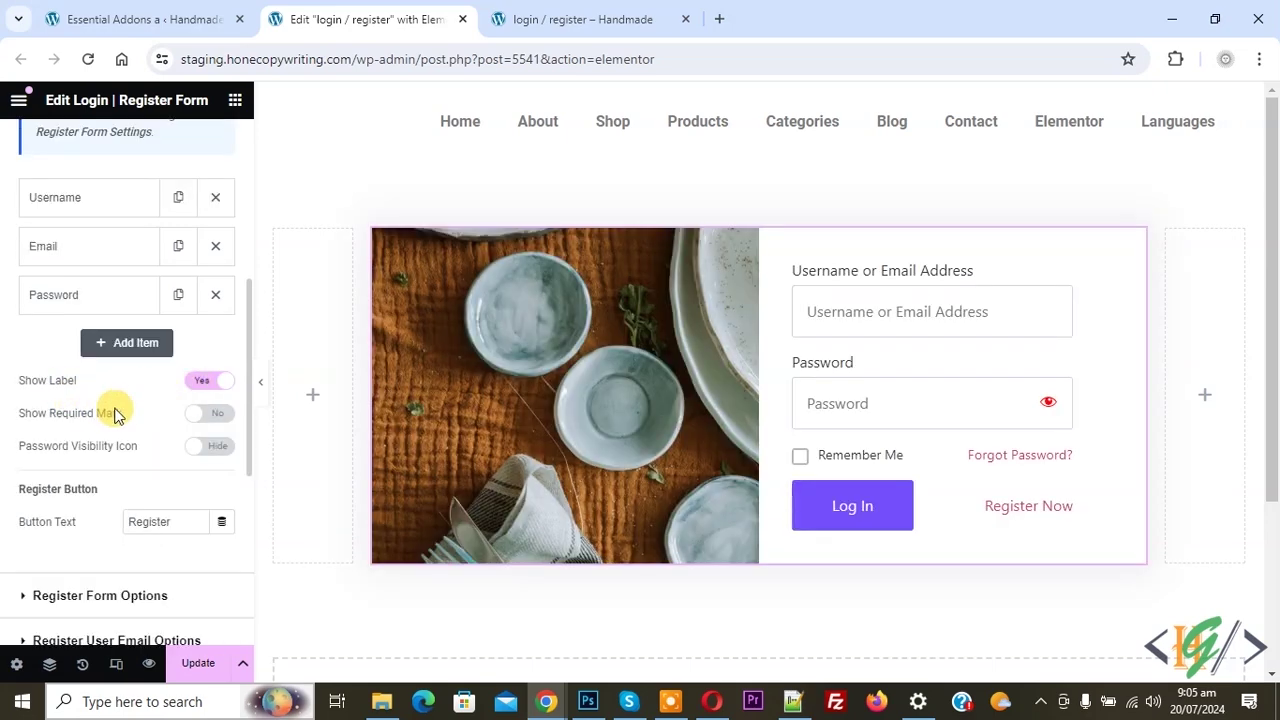
Set Show Required Mark to Yes and Password Visibility Icon to Show.
click(211, 415)
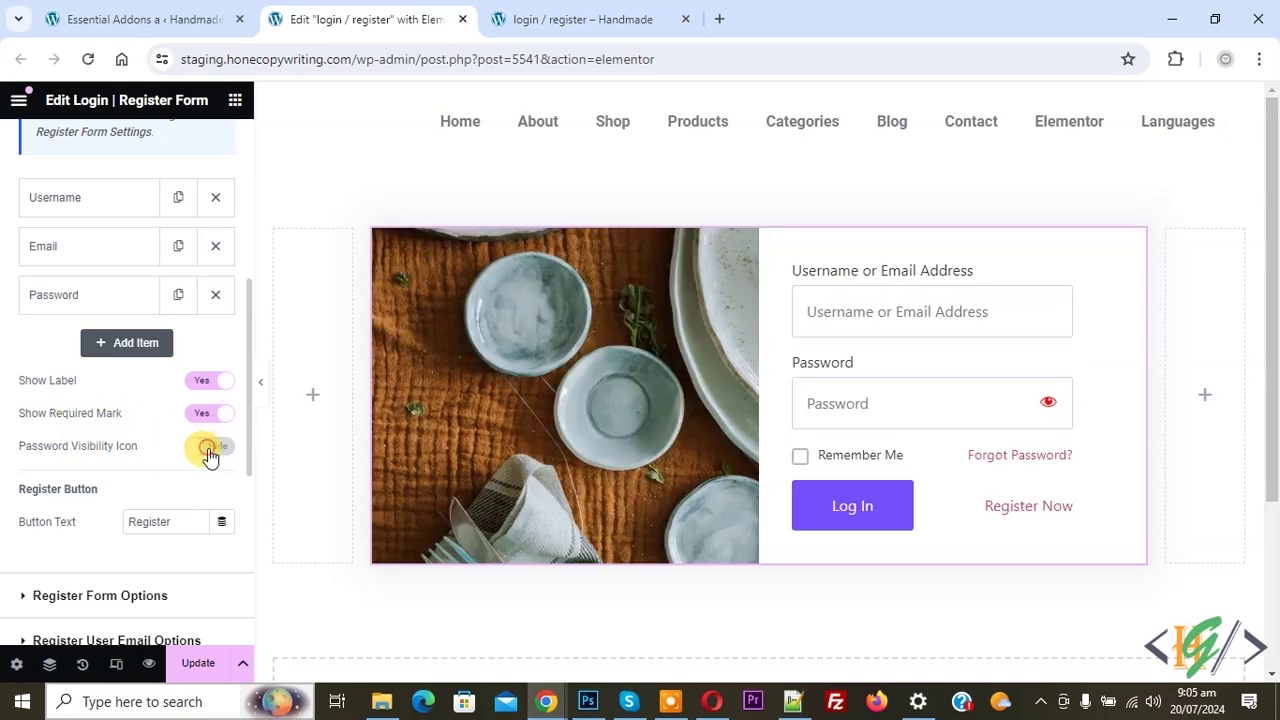
click(208, 449)
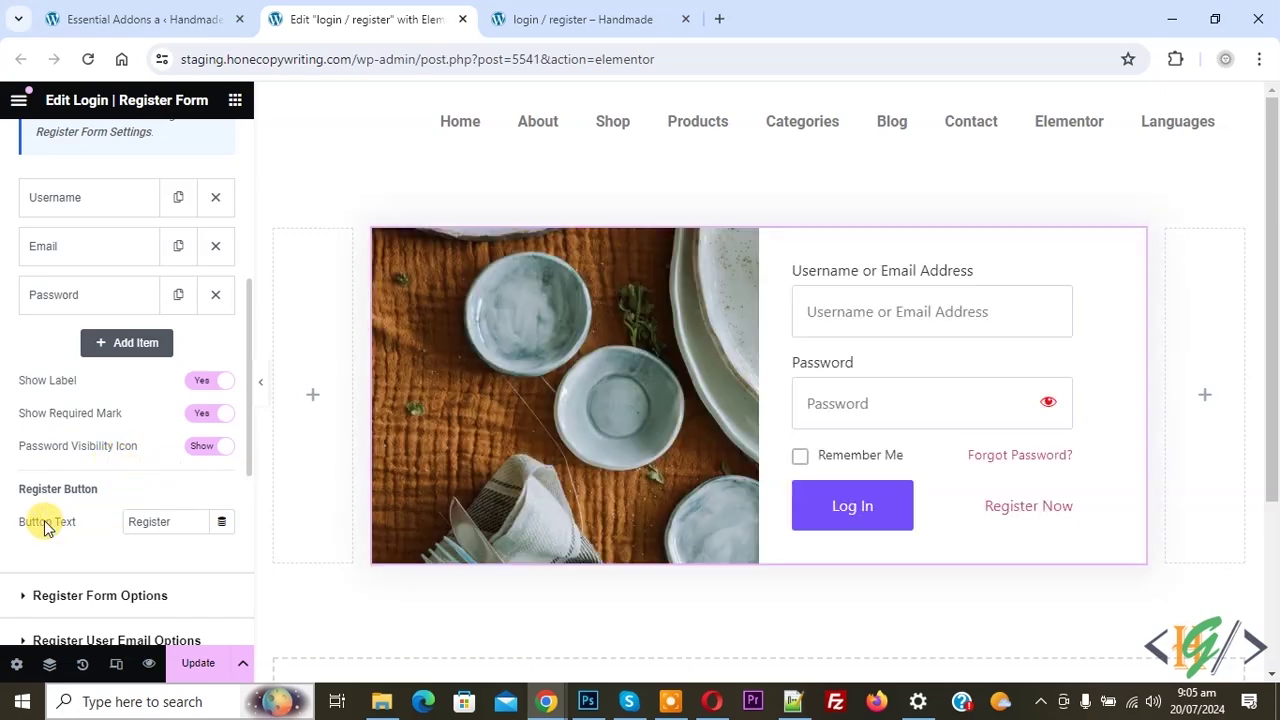
scroll(140, 490, down, 2)
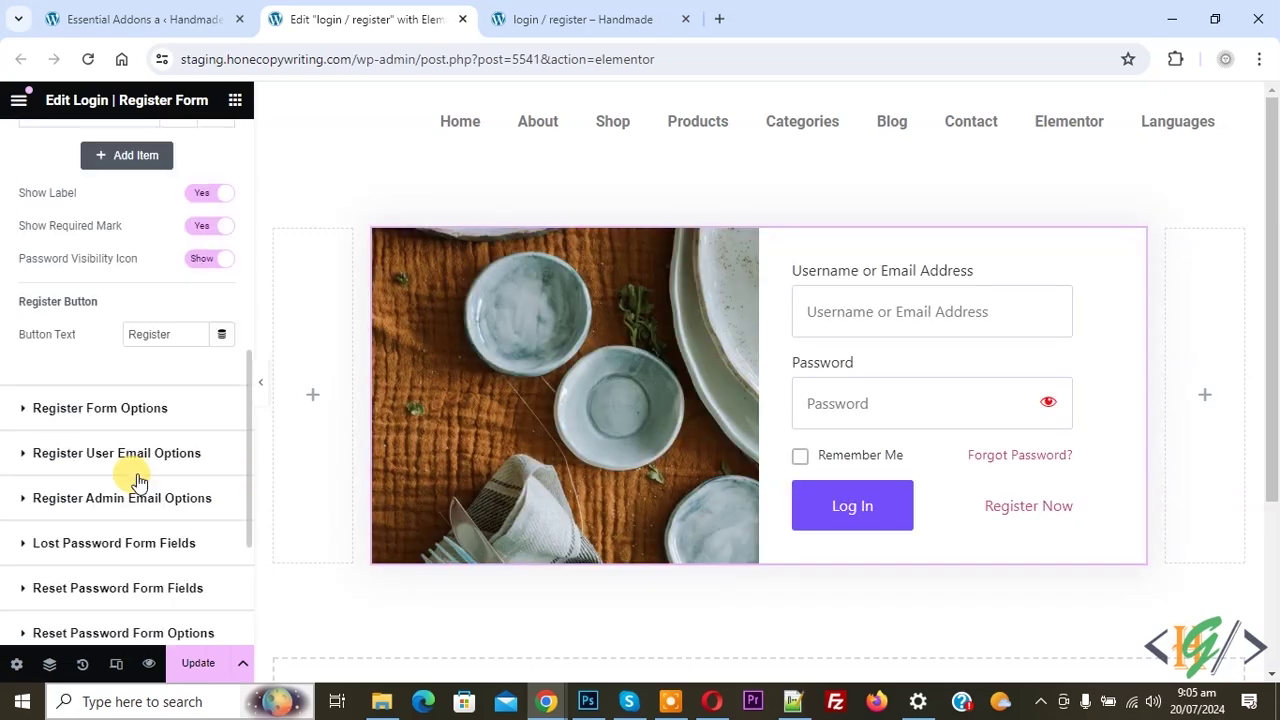
Set New User Role to Subscriber, keeping Notify User By Email as the register action.
click(78, 410)
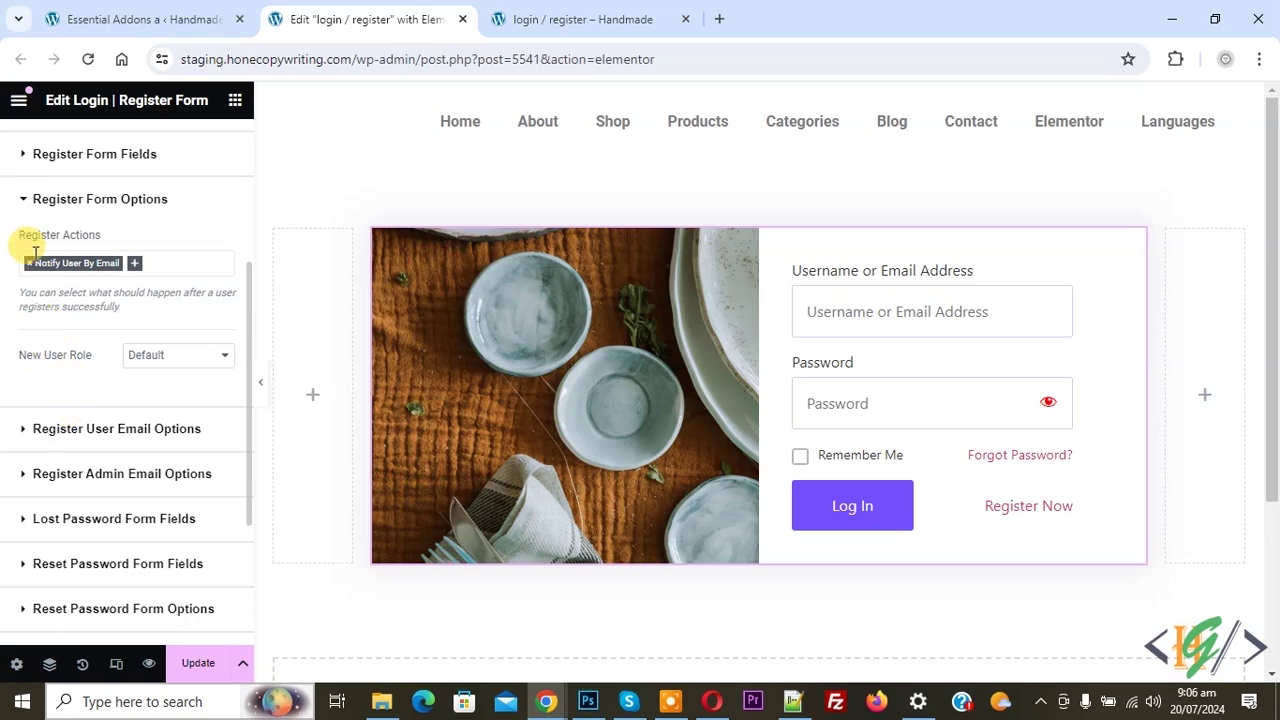
click(171, 258)
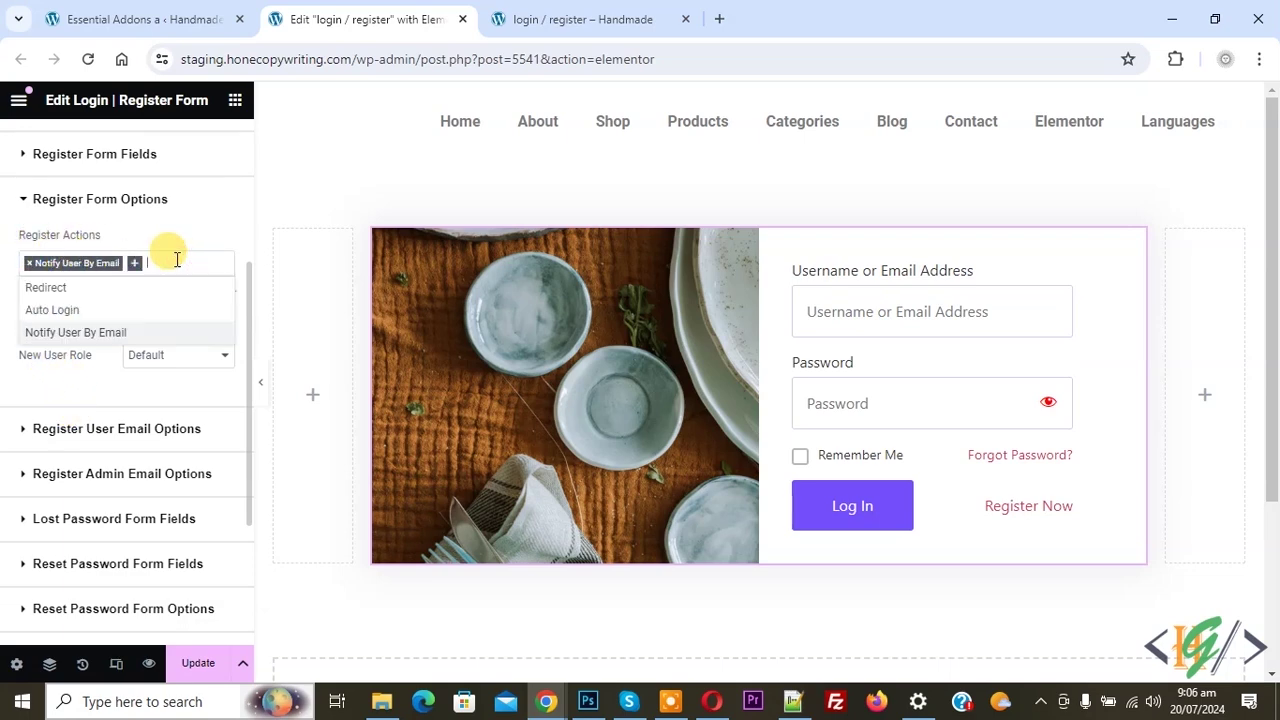
click(68, 357)
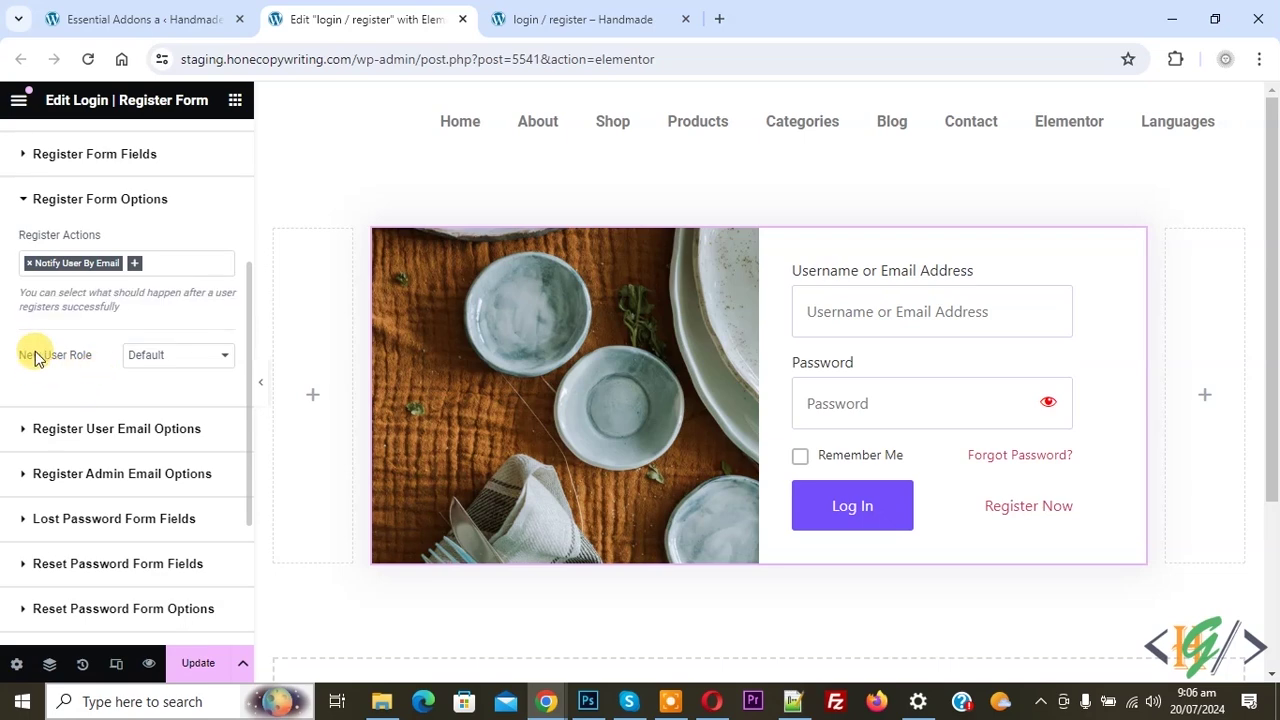
click(168, 357)
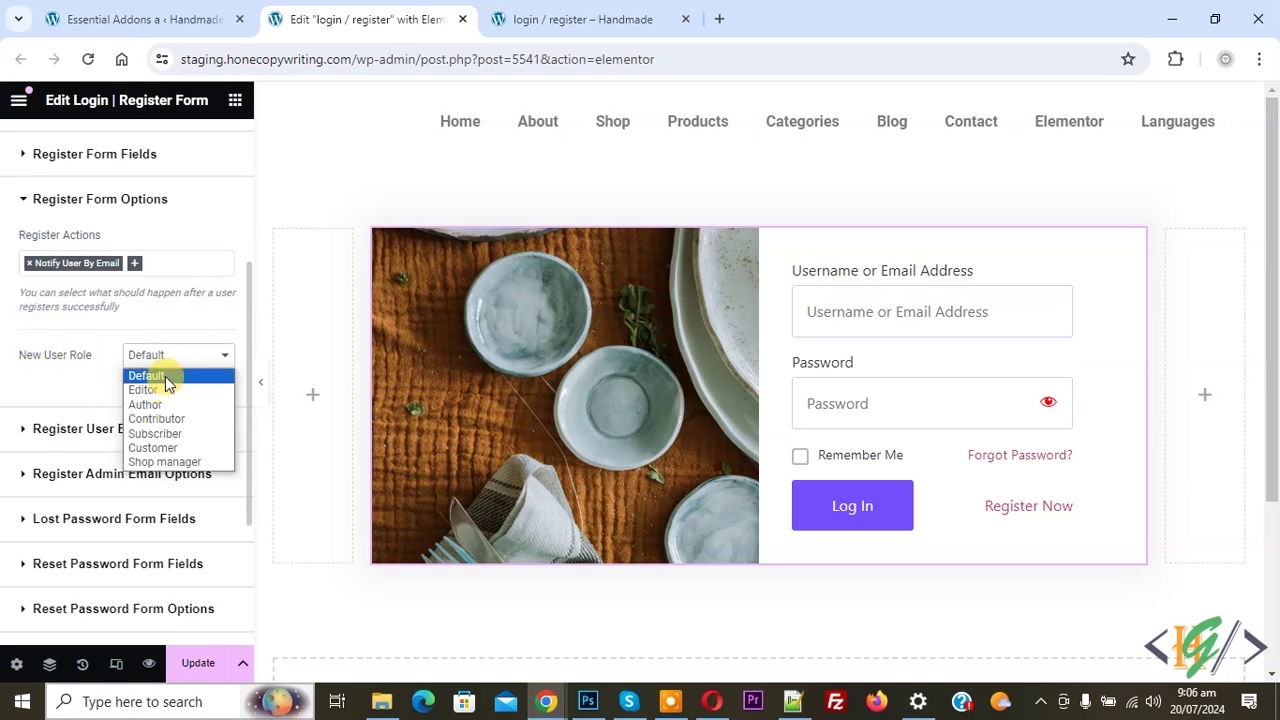
click(165, 433)
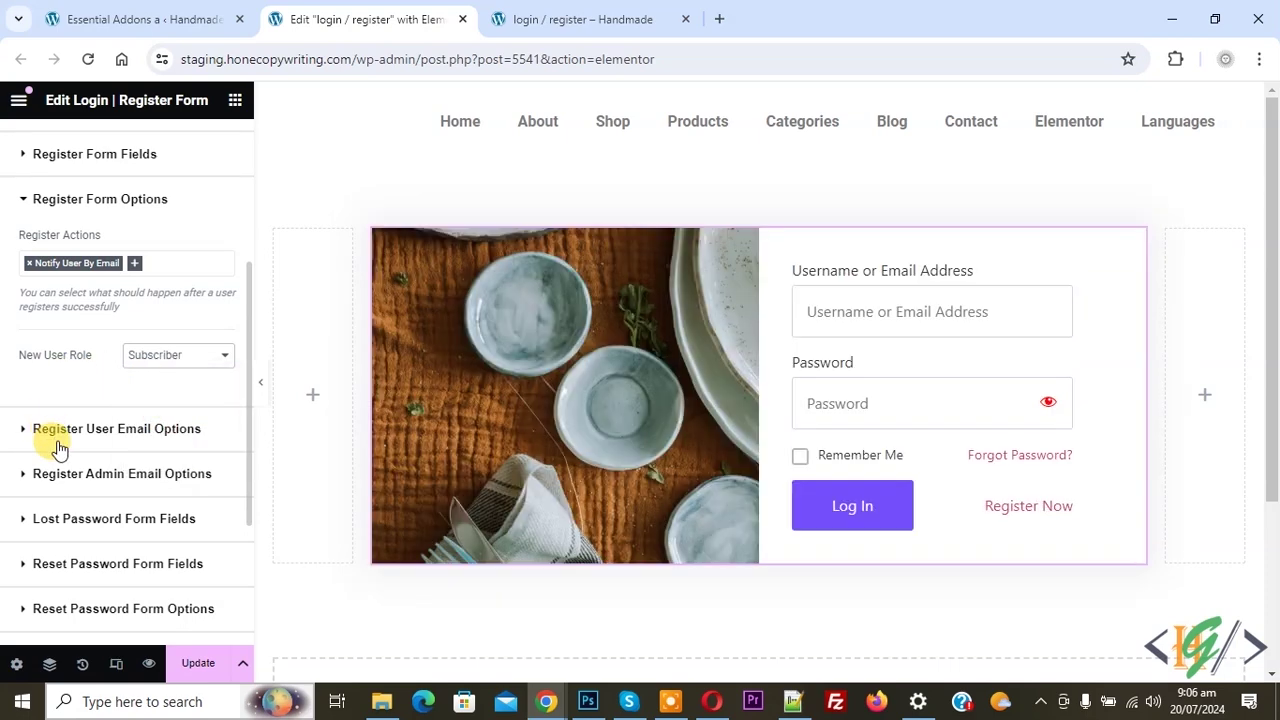
Try the Custom user email template, then set it back to WordPress Default.
click(95, 436)
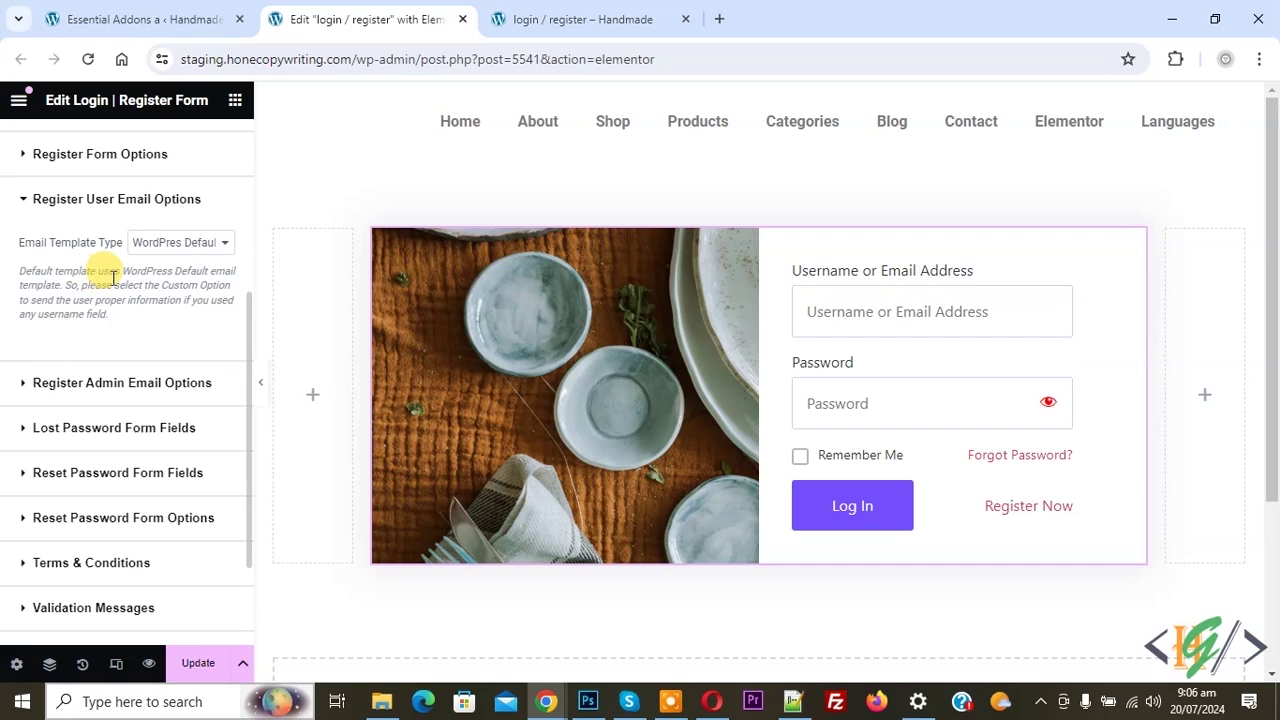
click(194, 244)
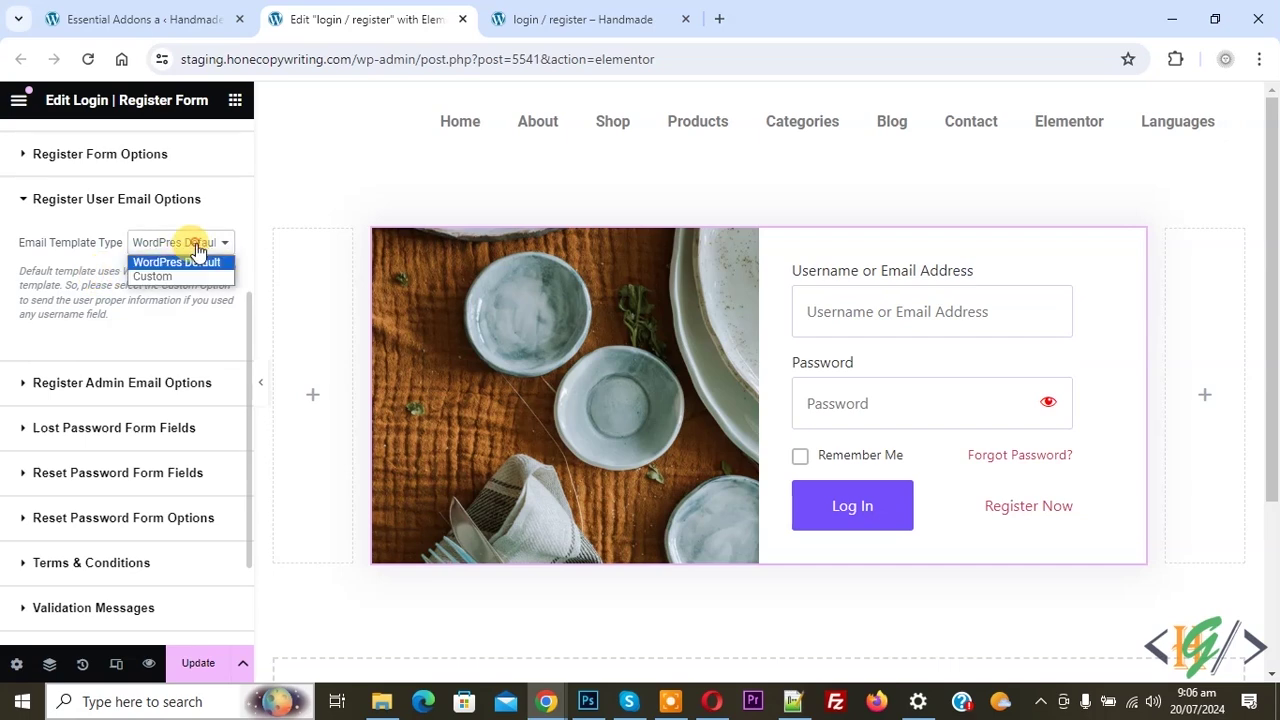
click(185, 277)
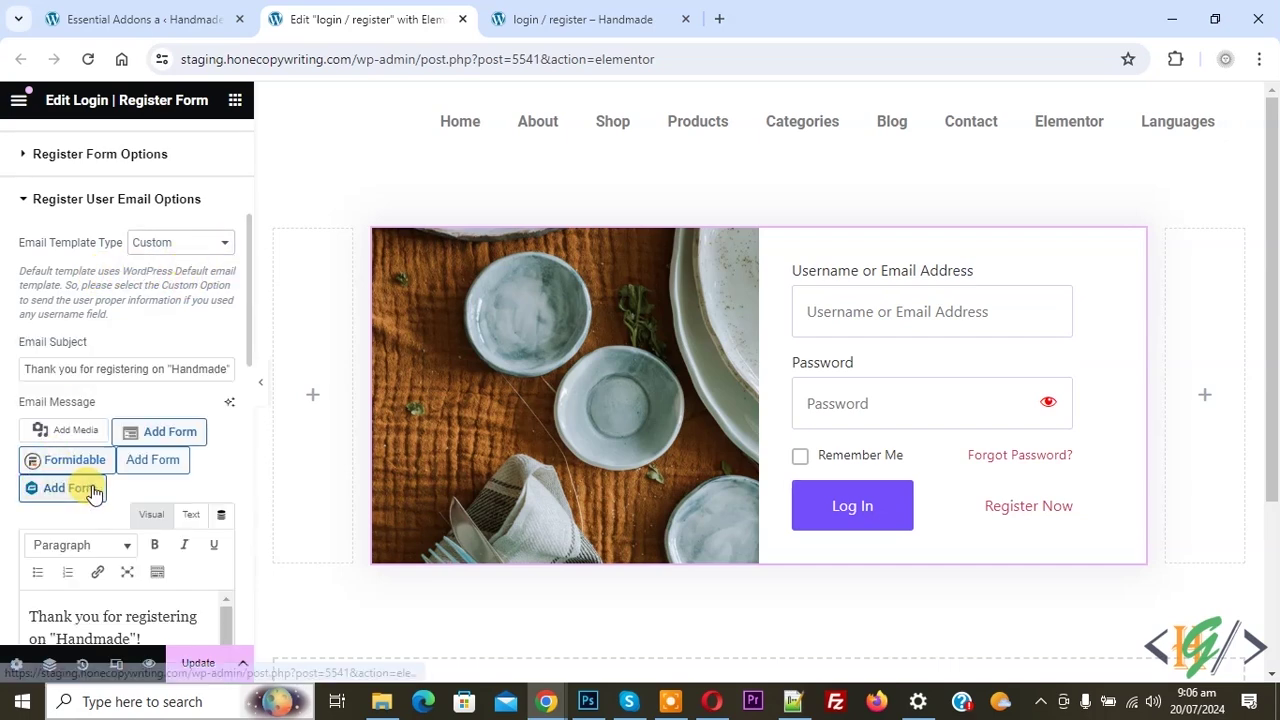
scroll(103, 491, down, 1)
scroll(125, 400, up, 2)
click(162, 336)
click(170, 357)
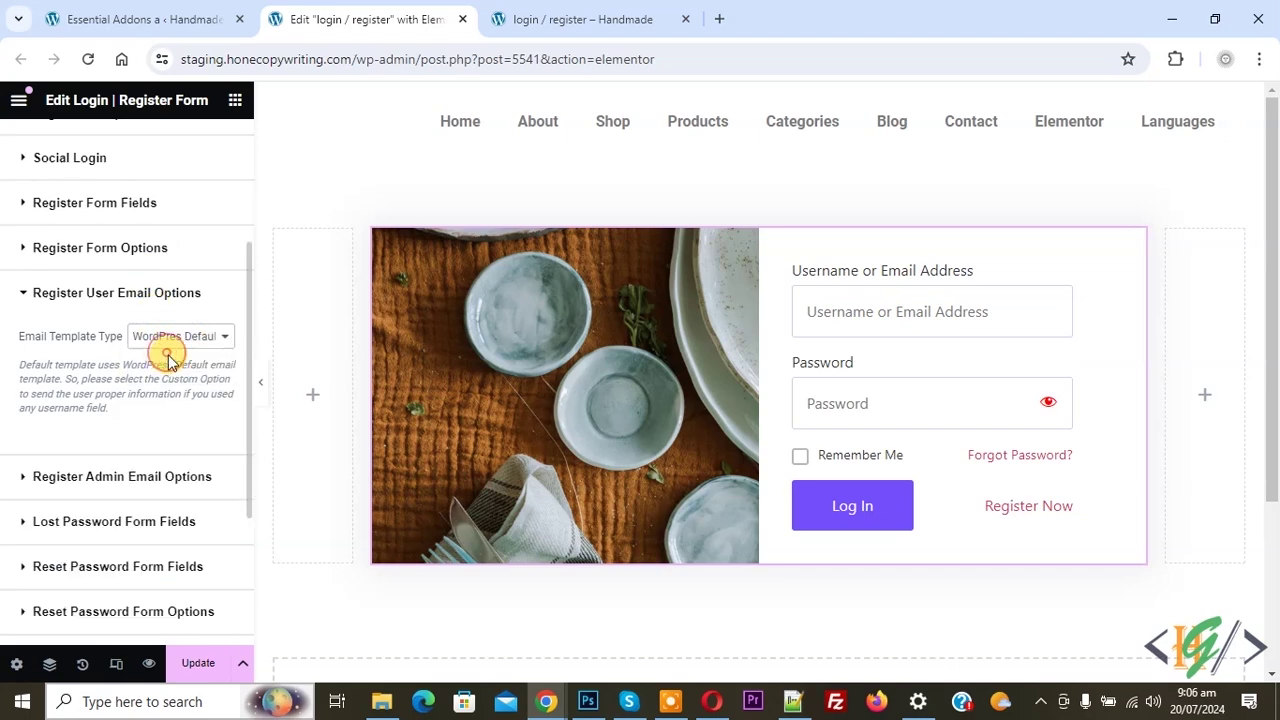
scroll(117, 351, down, 1)
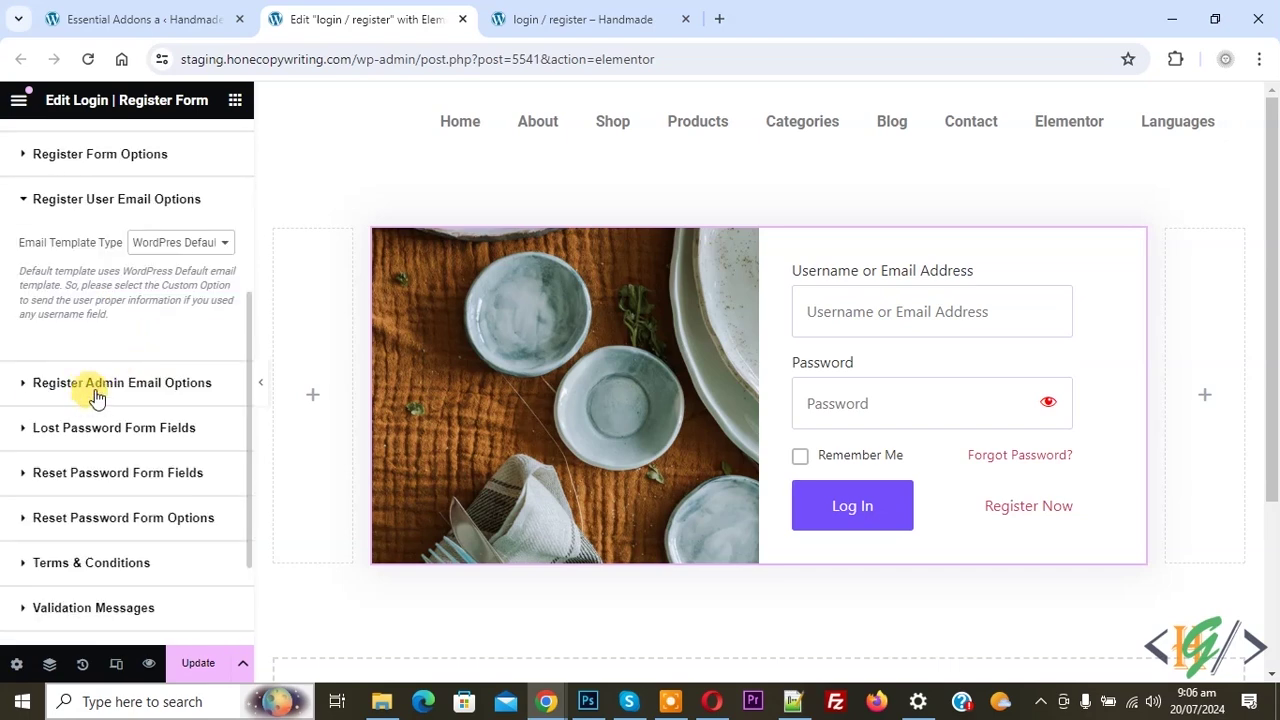
click(96, 390)
Switch the admin email template to Custom and back twice, ending on WordPress Default.
click(163, 245)
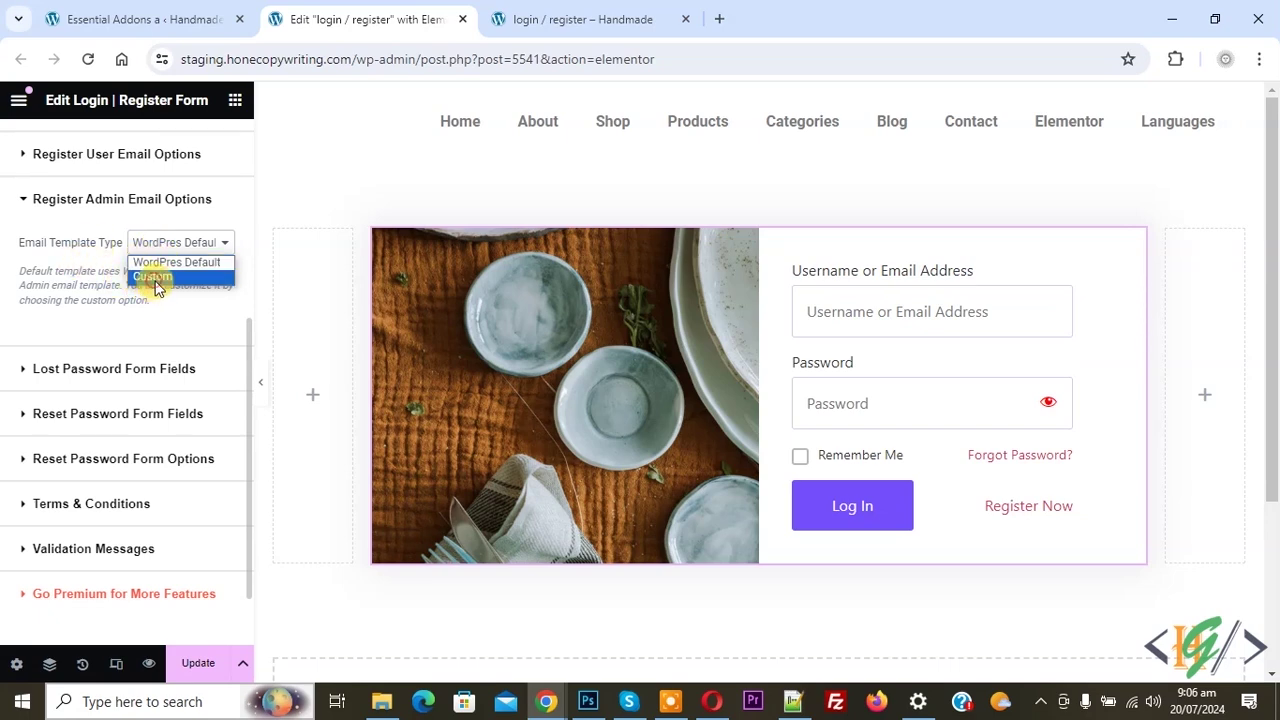
click(155, 288)
click(186, 244)
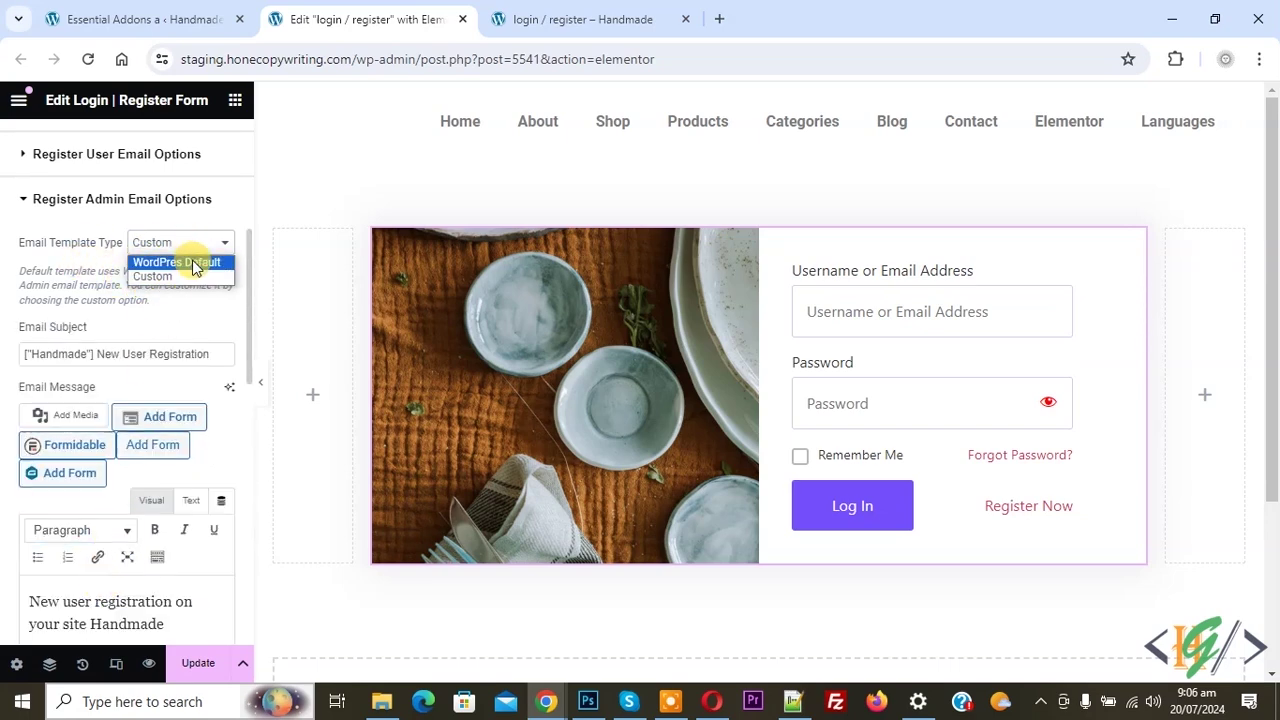
click(186, 264)
click(176, 247)
click(160, 277)
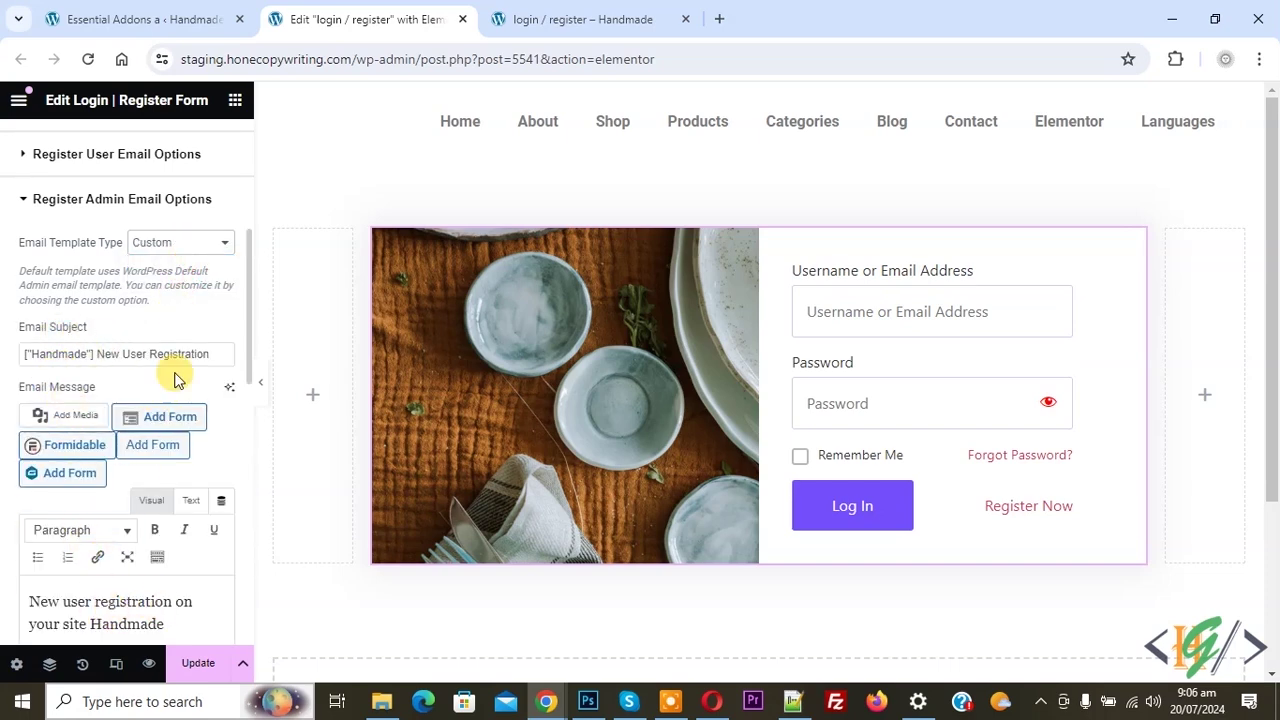
click(171, 244)
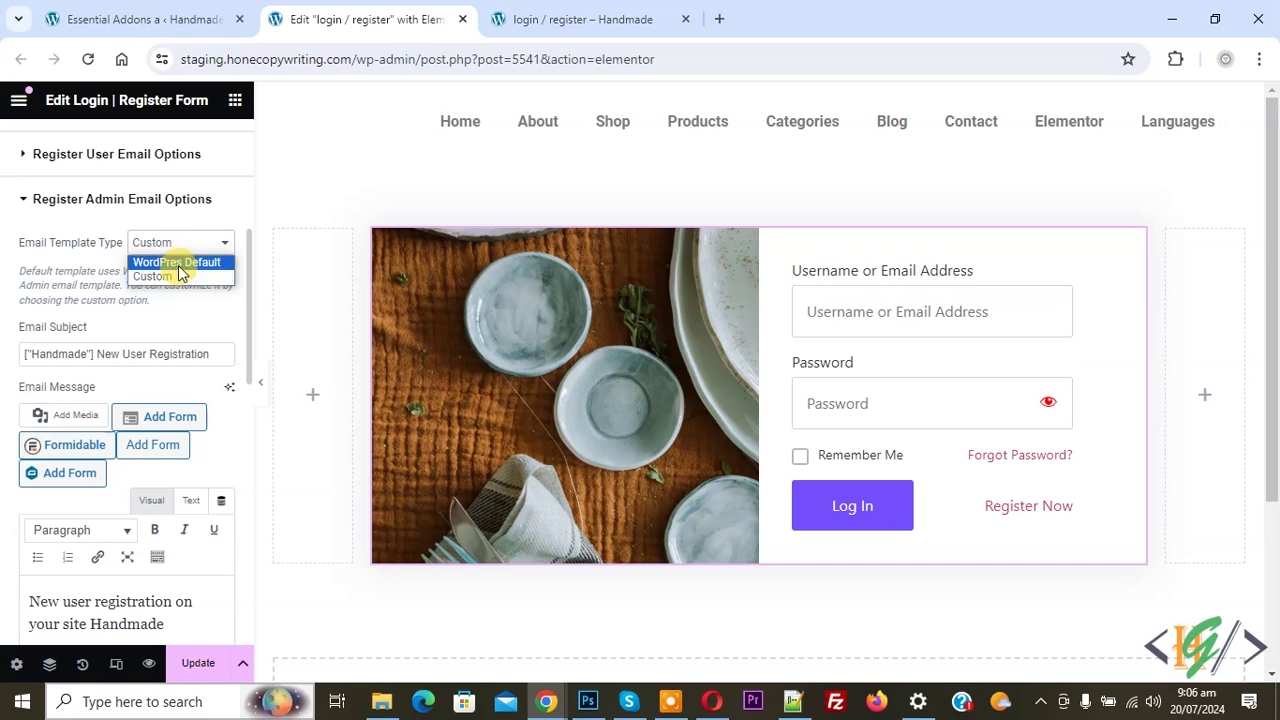
click(179, 266)
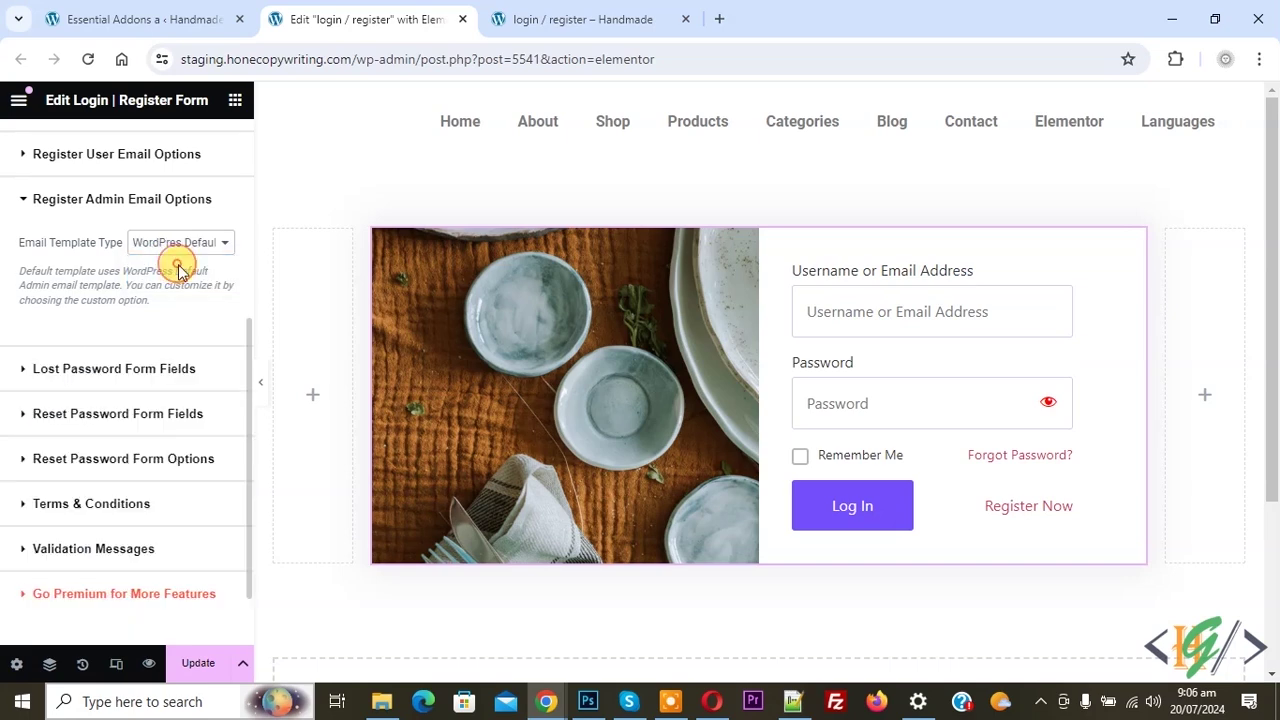
Set Redirect After Password Reset to Yes in the Reset Password Form Options.
click(104, 370)
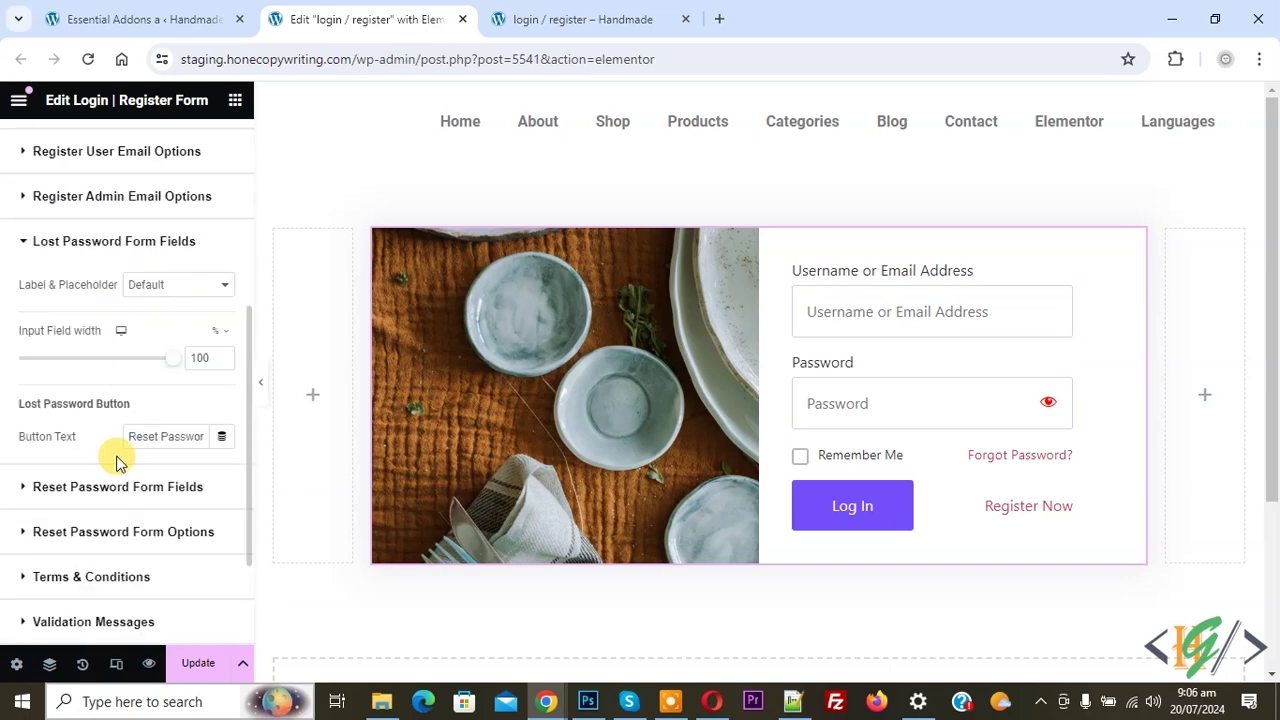
scroll(120, 455, down, 1)
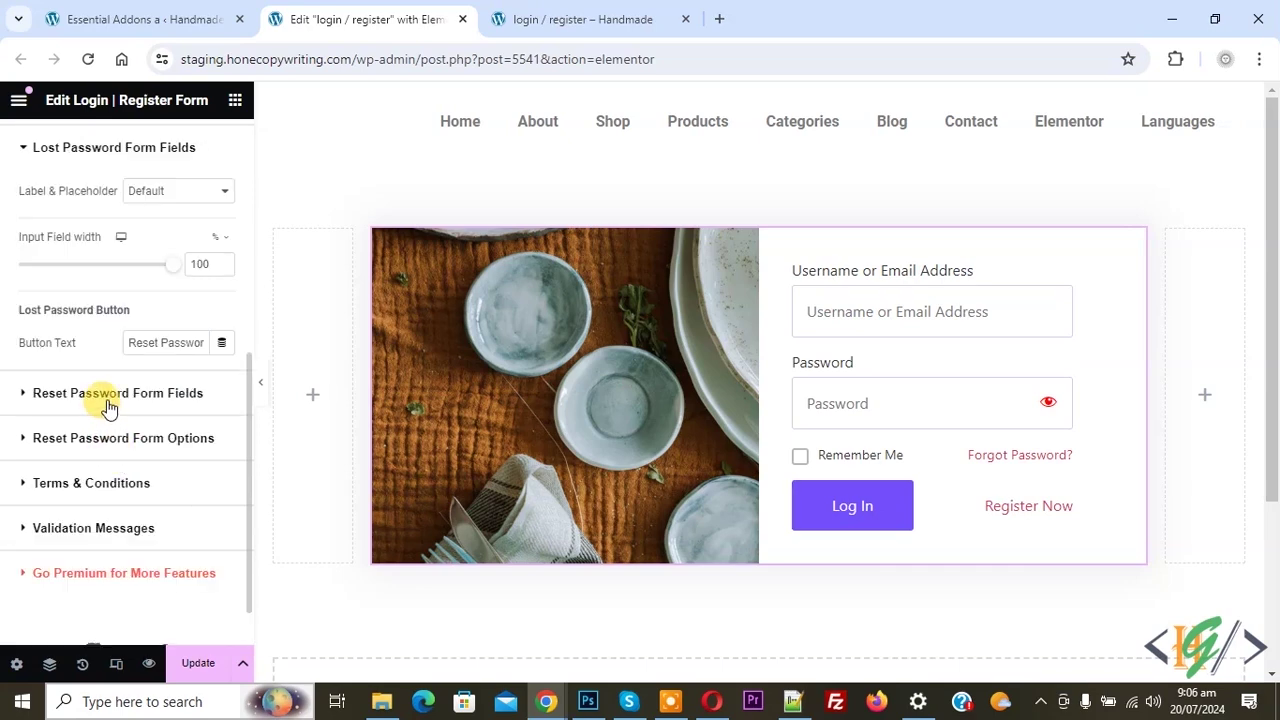
click(108, 400)
scroll(130, 400, down, 1)
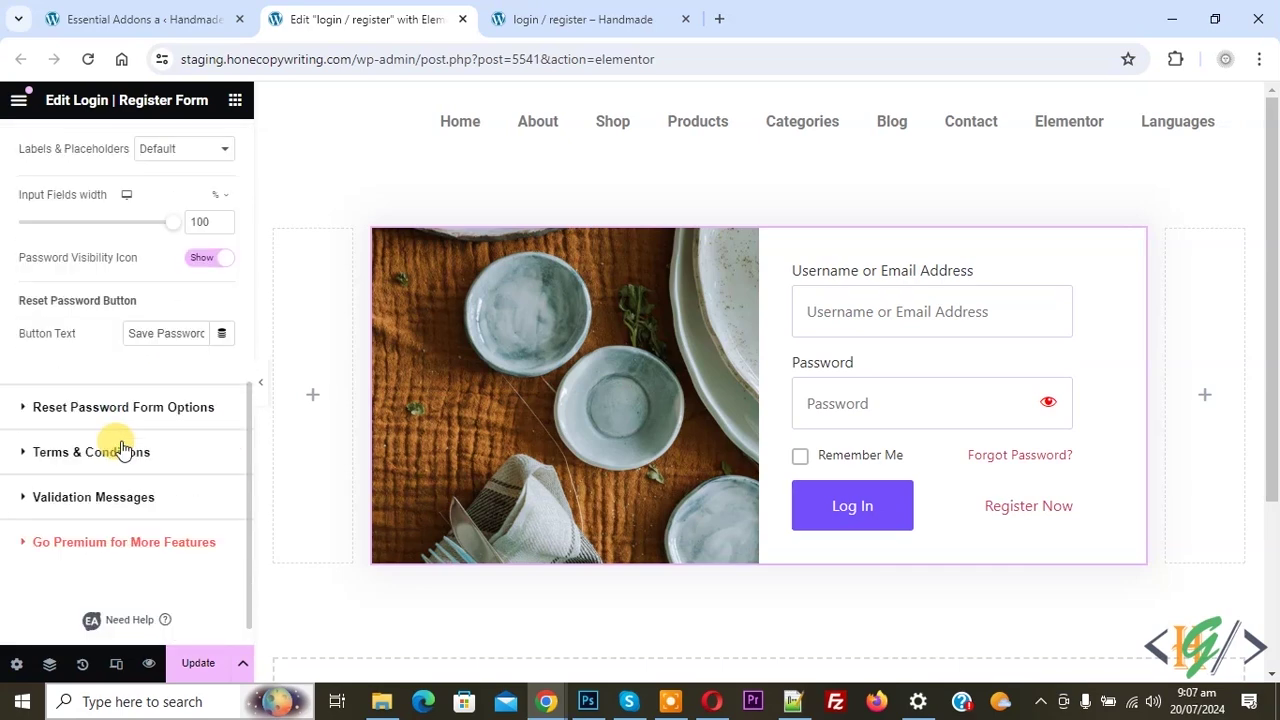
click(104, 418)
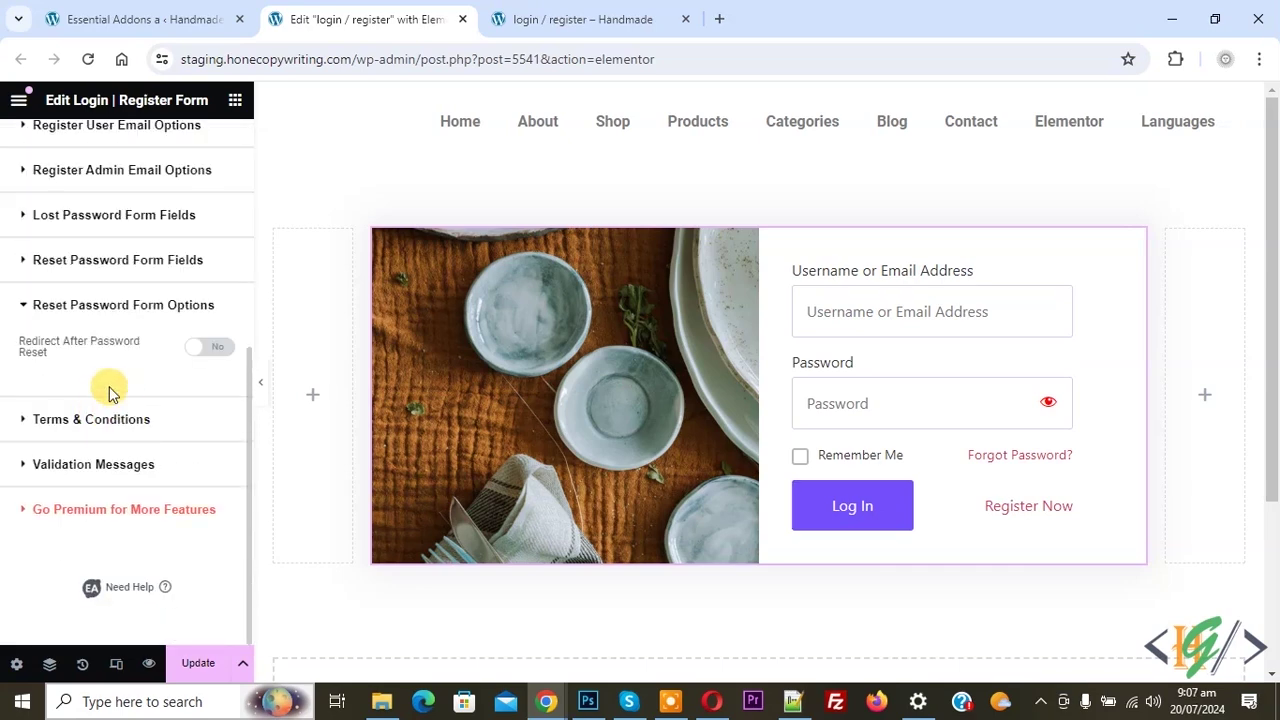
click(203, 348)
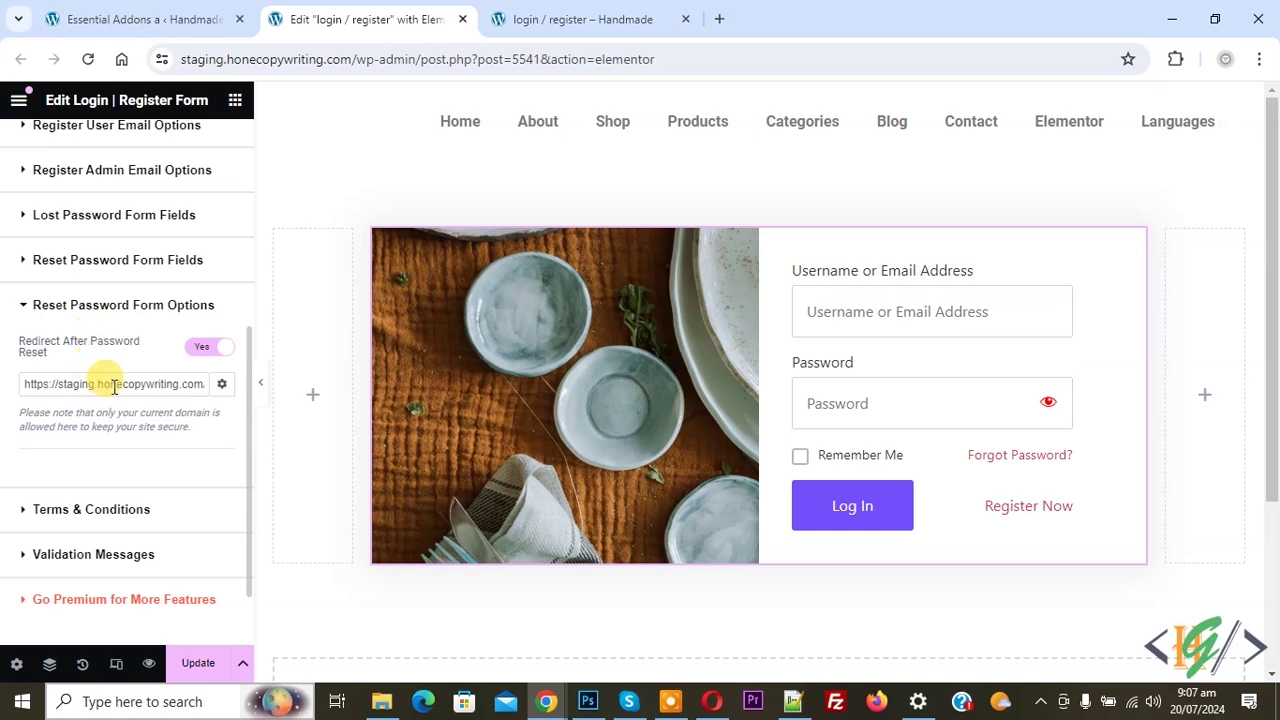
Review the Terms & Conditions and default Validation Messages settings.
click(105, 510)
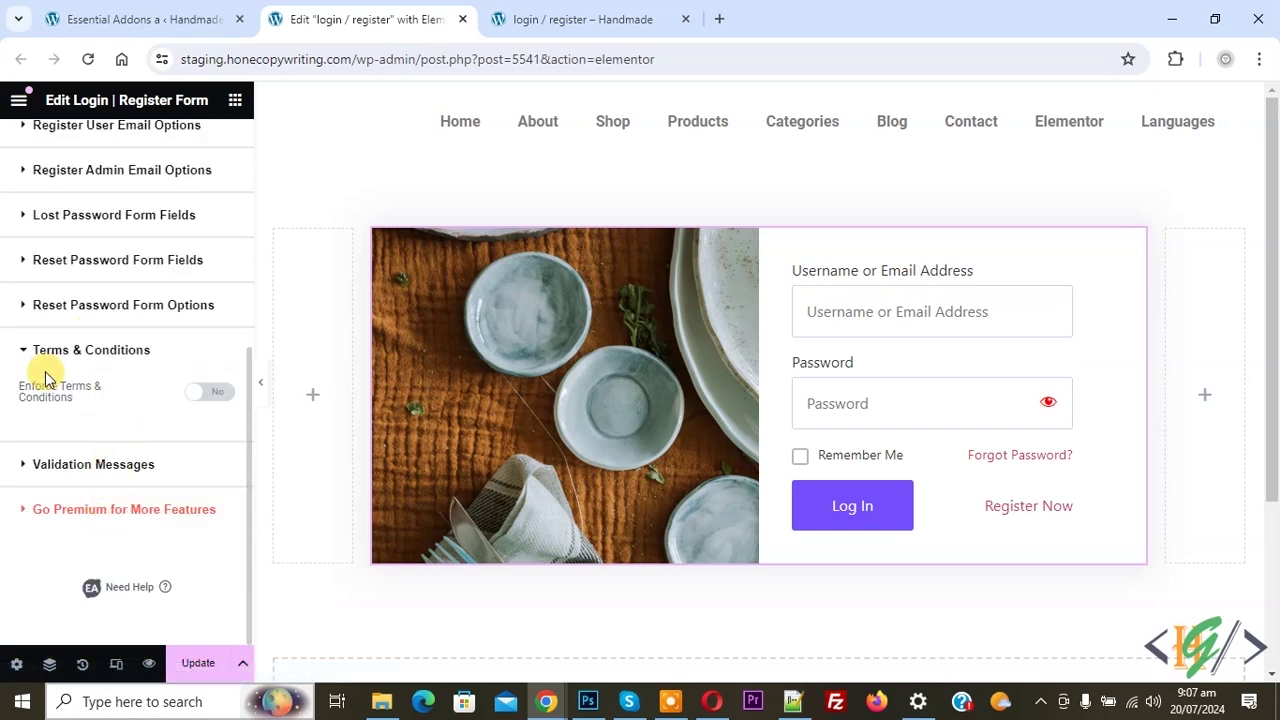
click(106, 462)
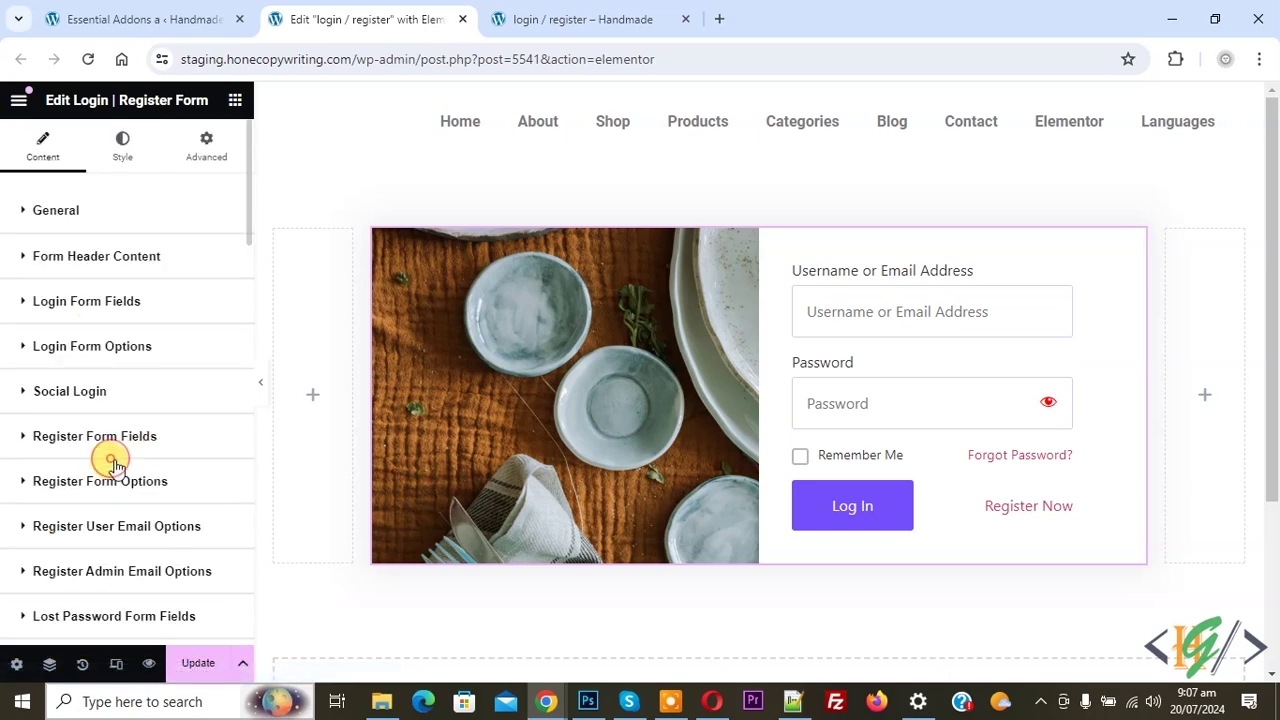
scroll(128, 447, down, 3)
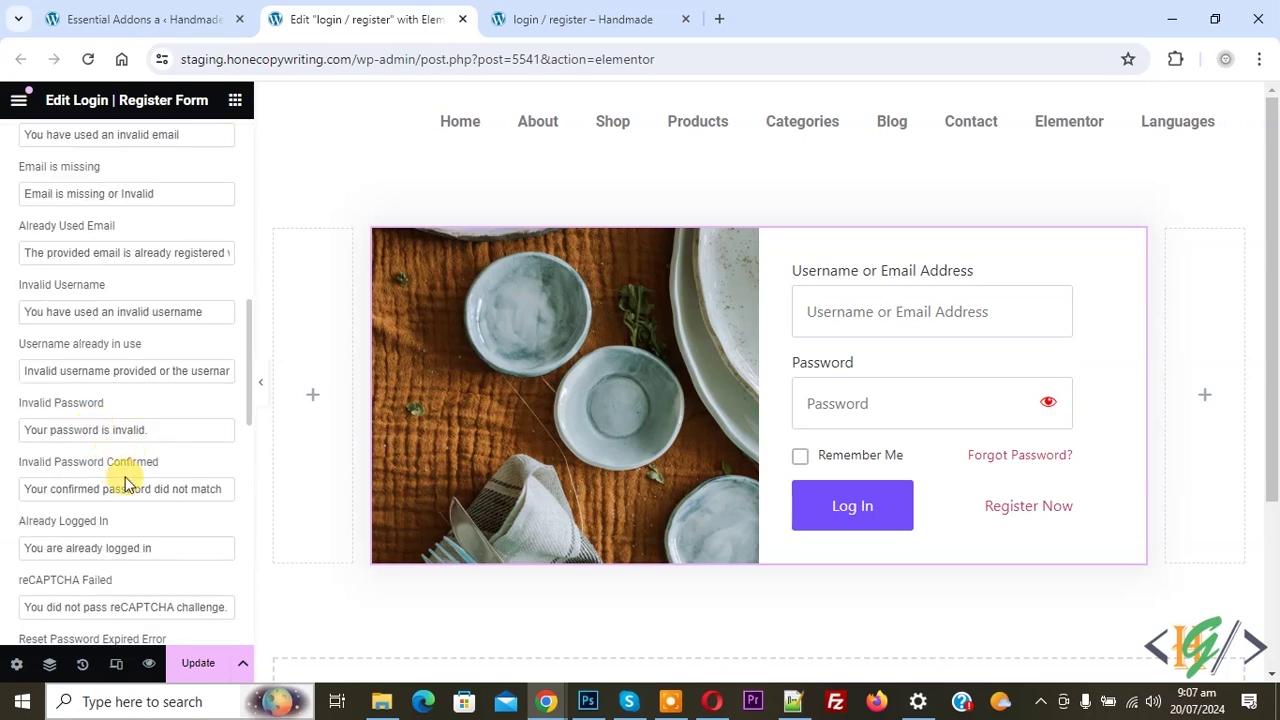
scroll(146, 461, down, 10)
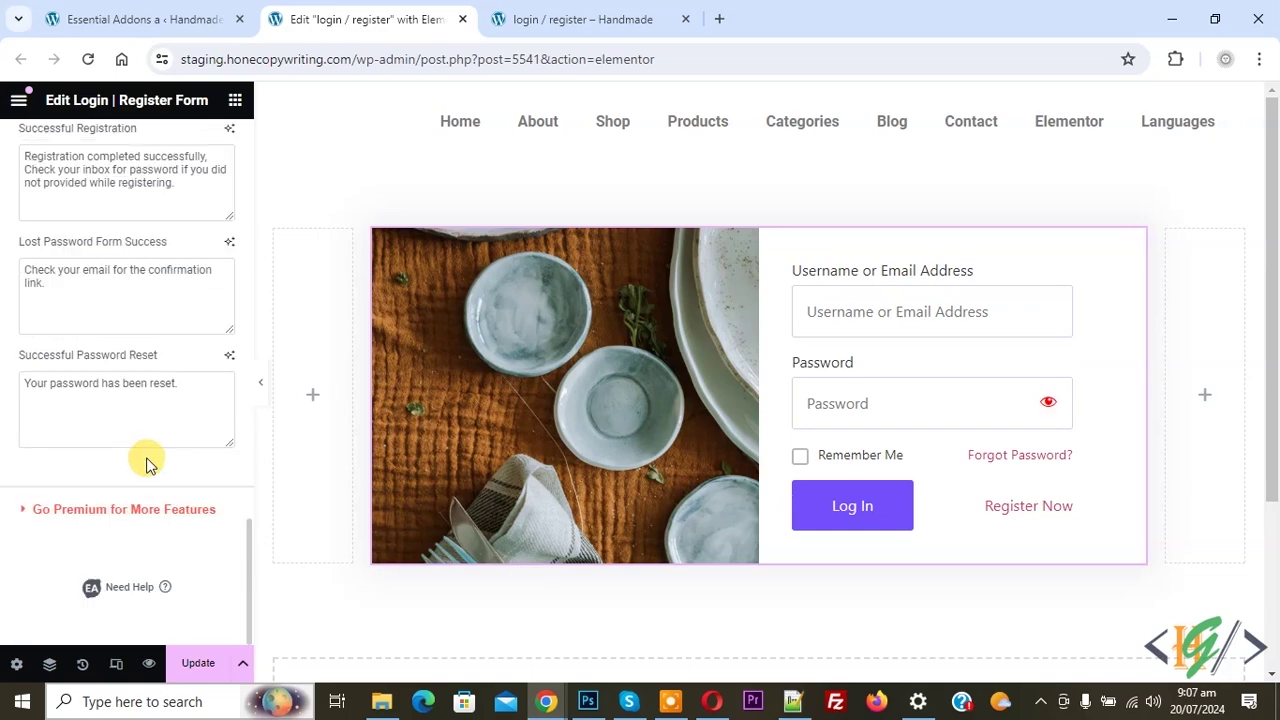
scroll(152, 400, up, 15)
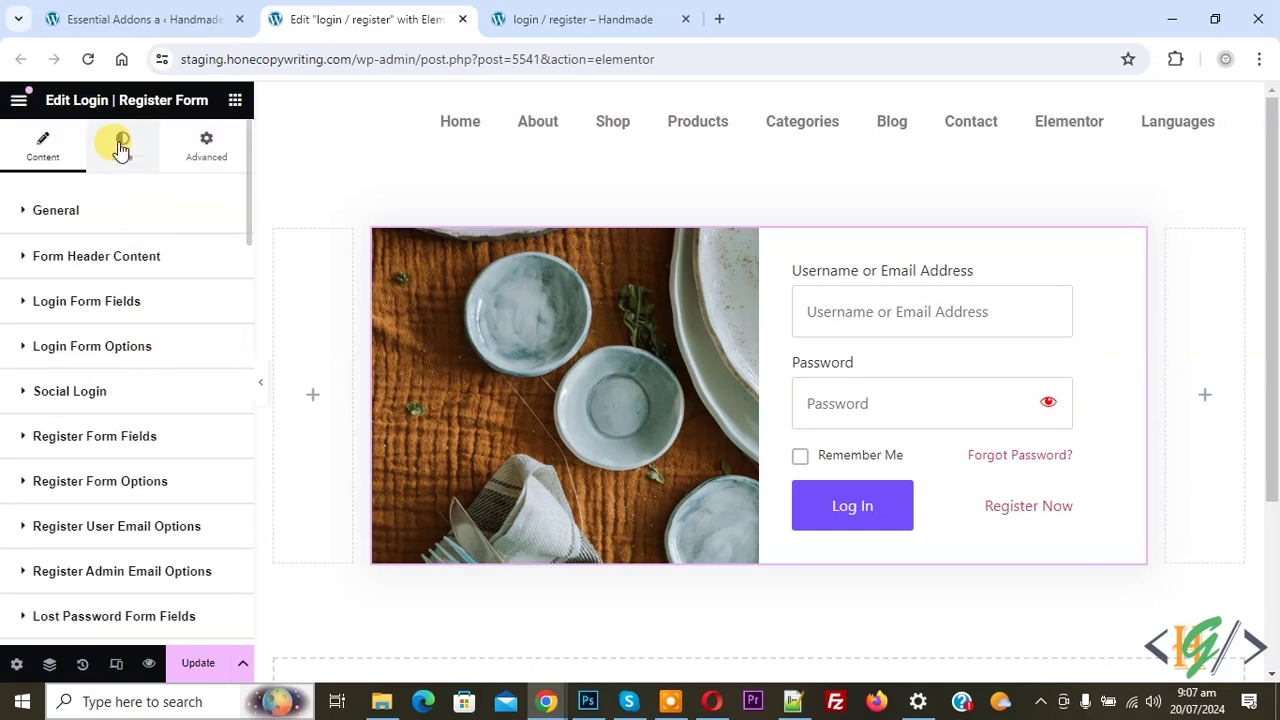
In the Style tab, expand the login form header styling and check the title typography.
click(120, 145)
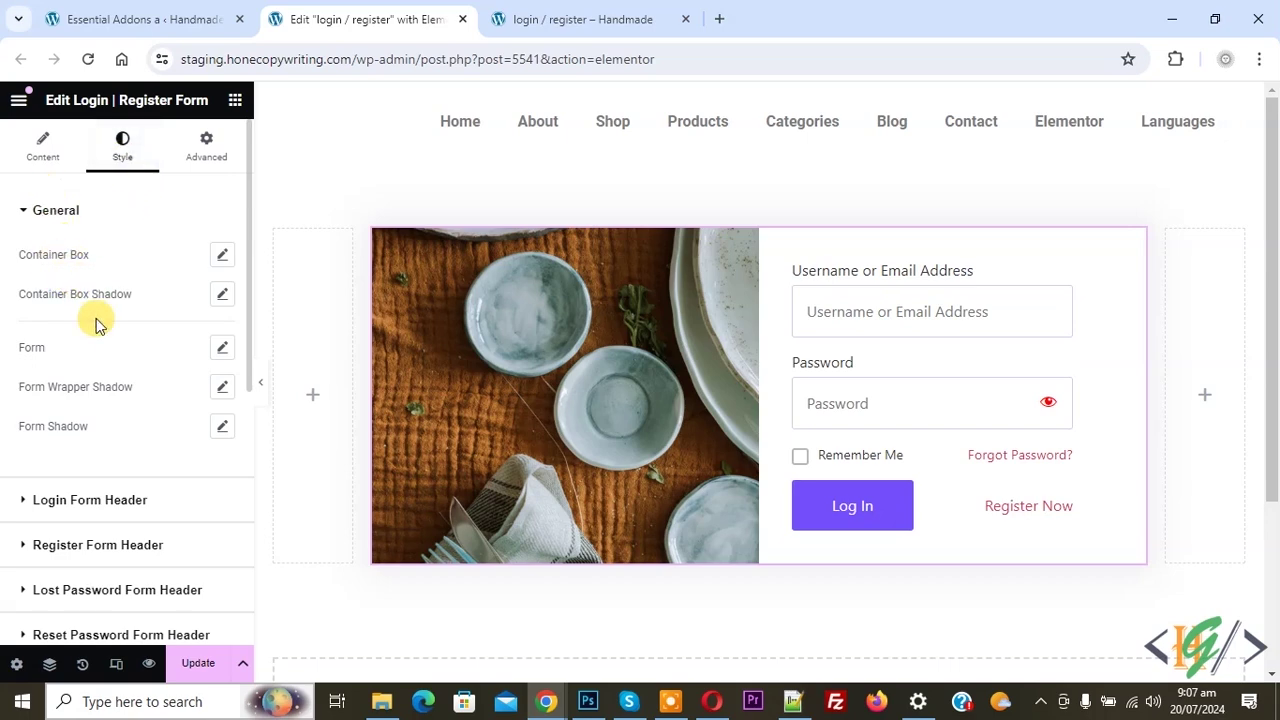
scroll(88, 386, down, 2)
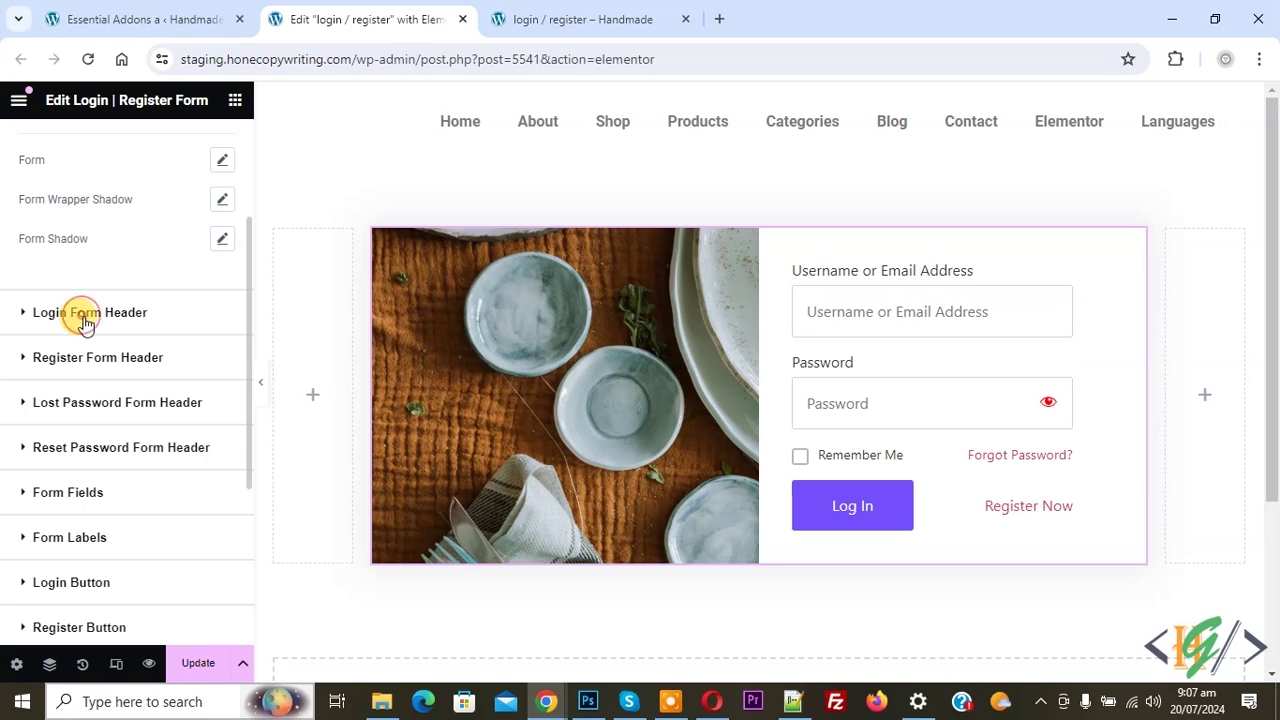
click(88, 313)
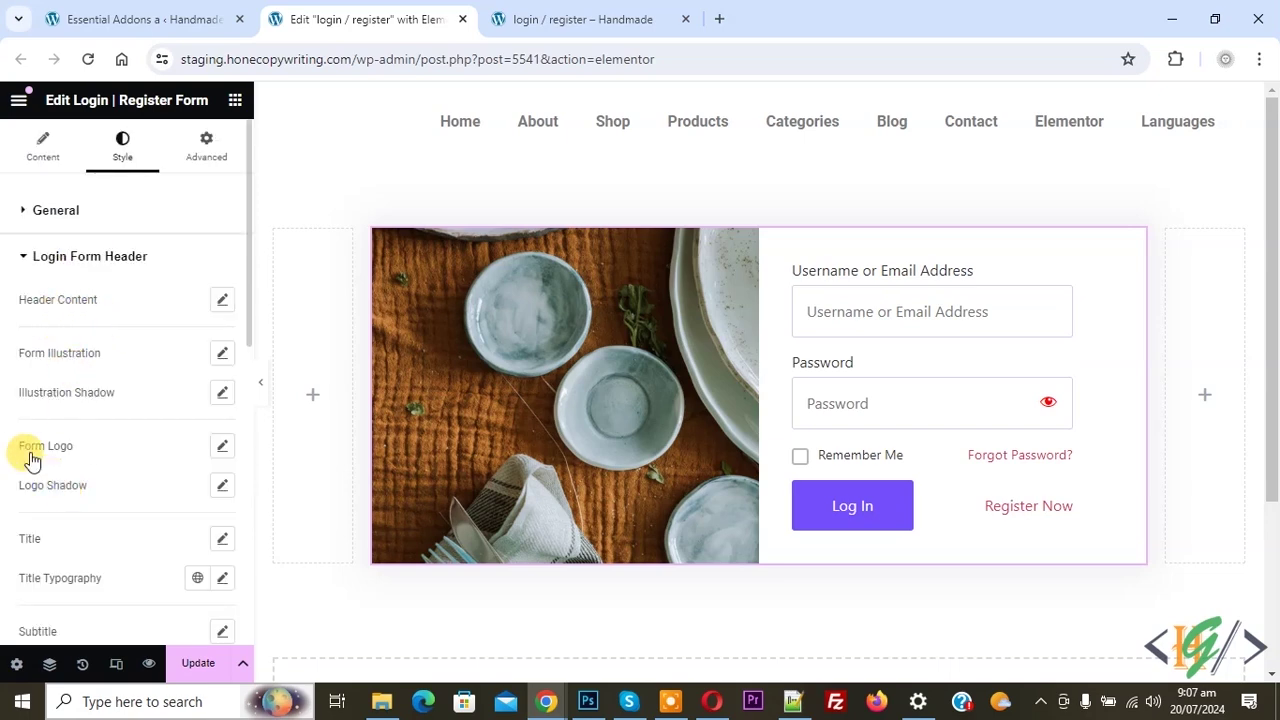
scroll(95, 418, down, 2)
scroll(95, 418, down, 1)
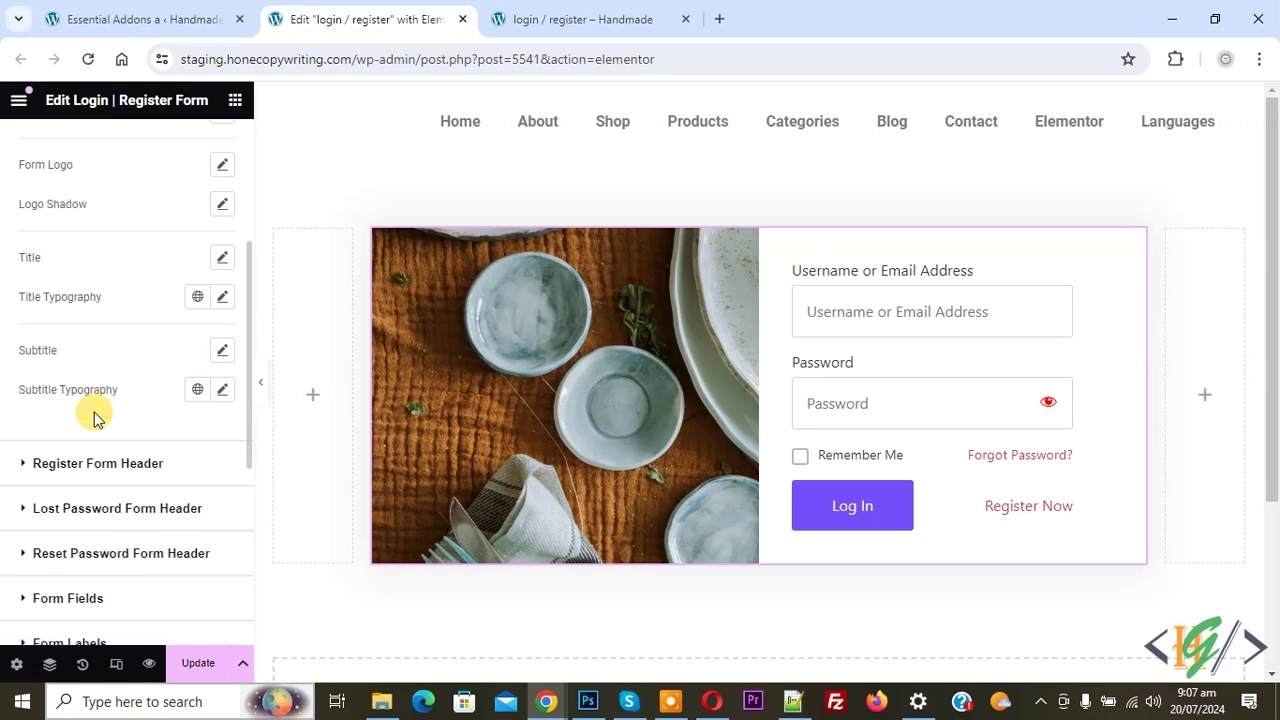
click(222, 300)
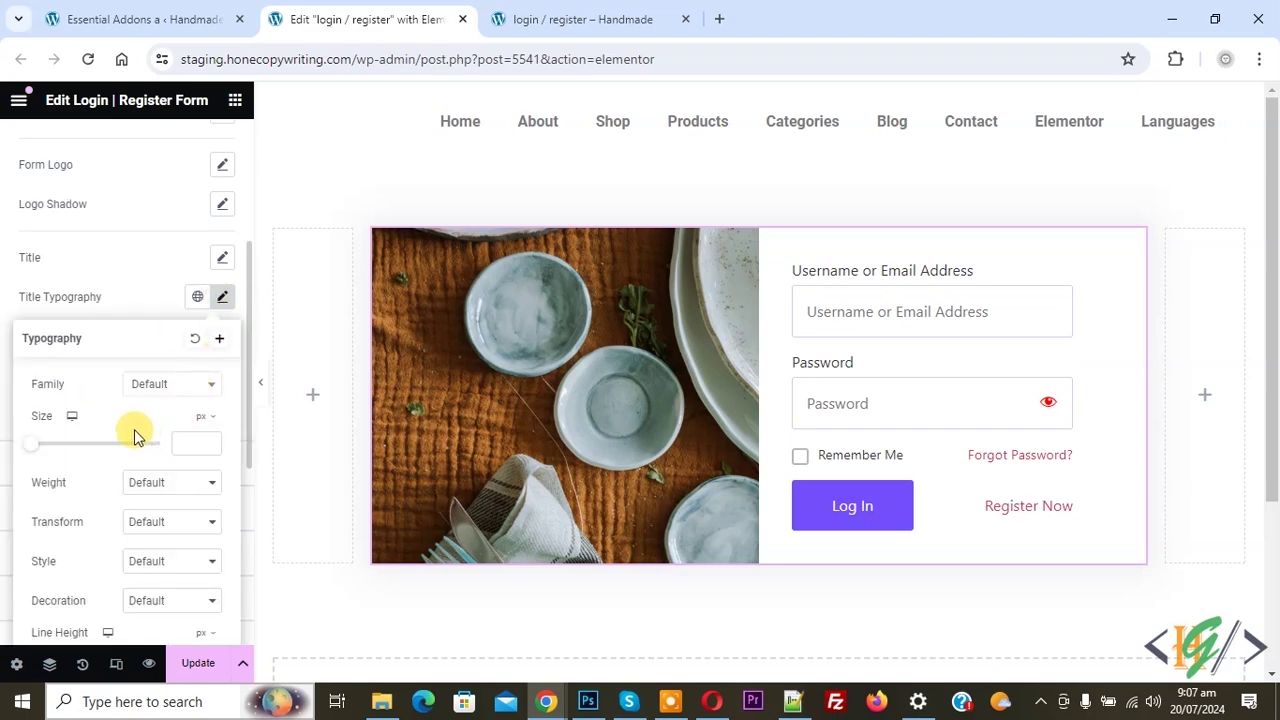
click(125, 283)
scroll(113, 362, down, 1)
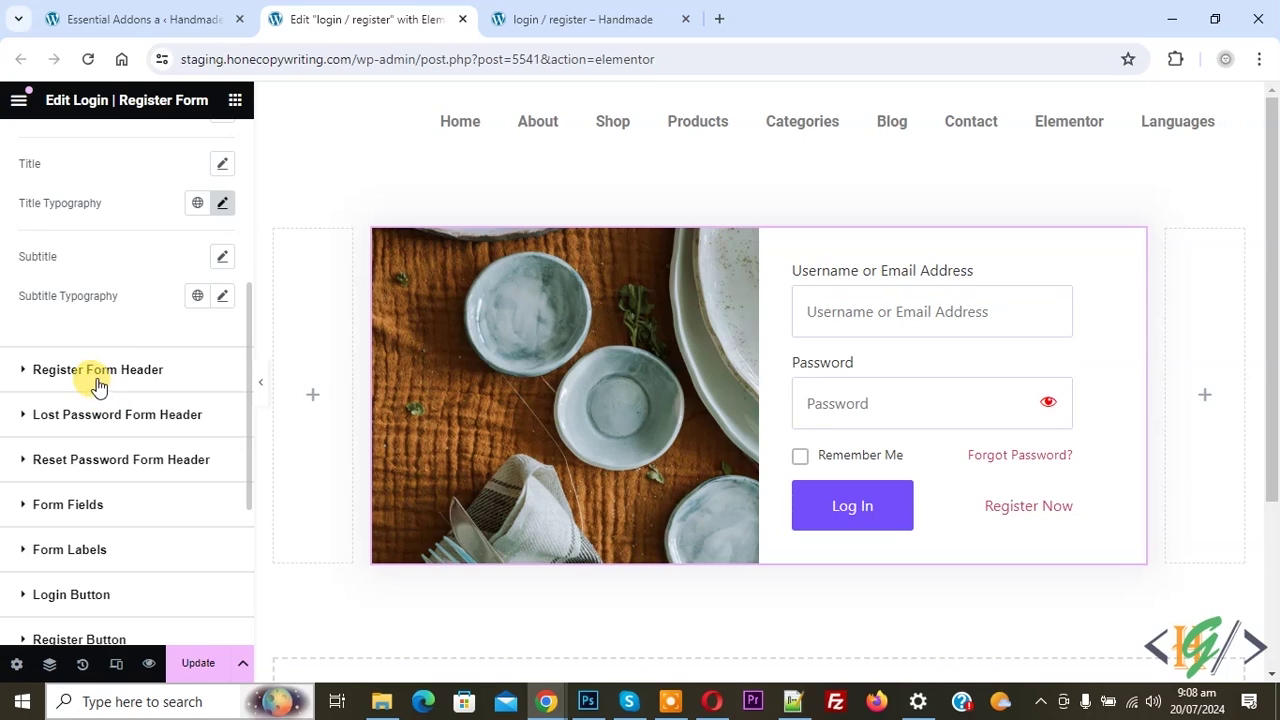
Expand the register and lost password header styling, then the Login Button section.
click(97, 372)
scroll(86, 366, down, 4)
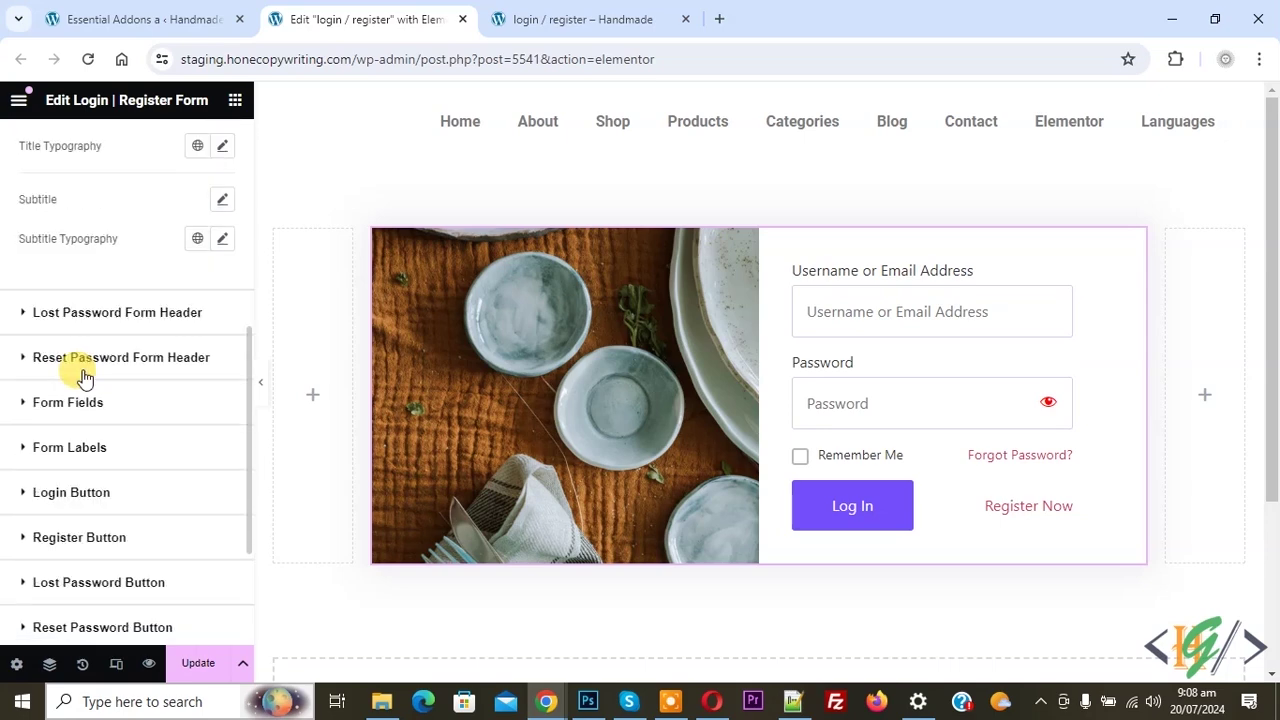
click(103, 323)
scroll(114, 430, down, 5)
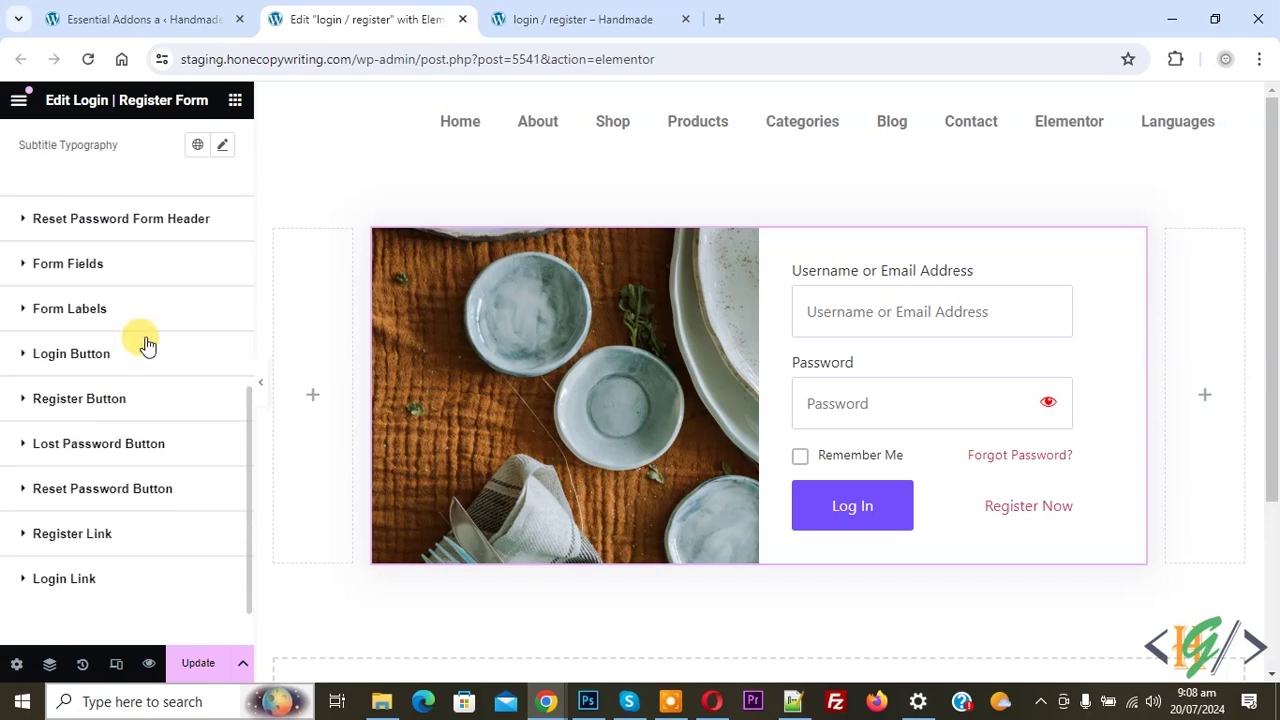
click(90, 358)
scroll(93, 400, down, 2)
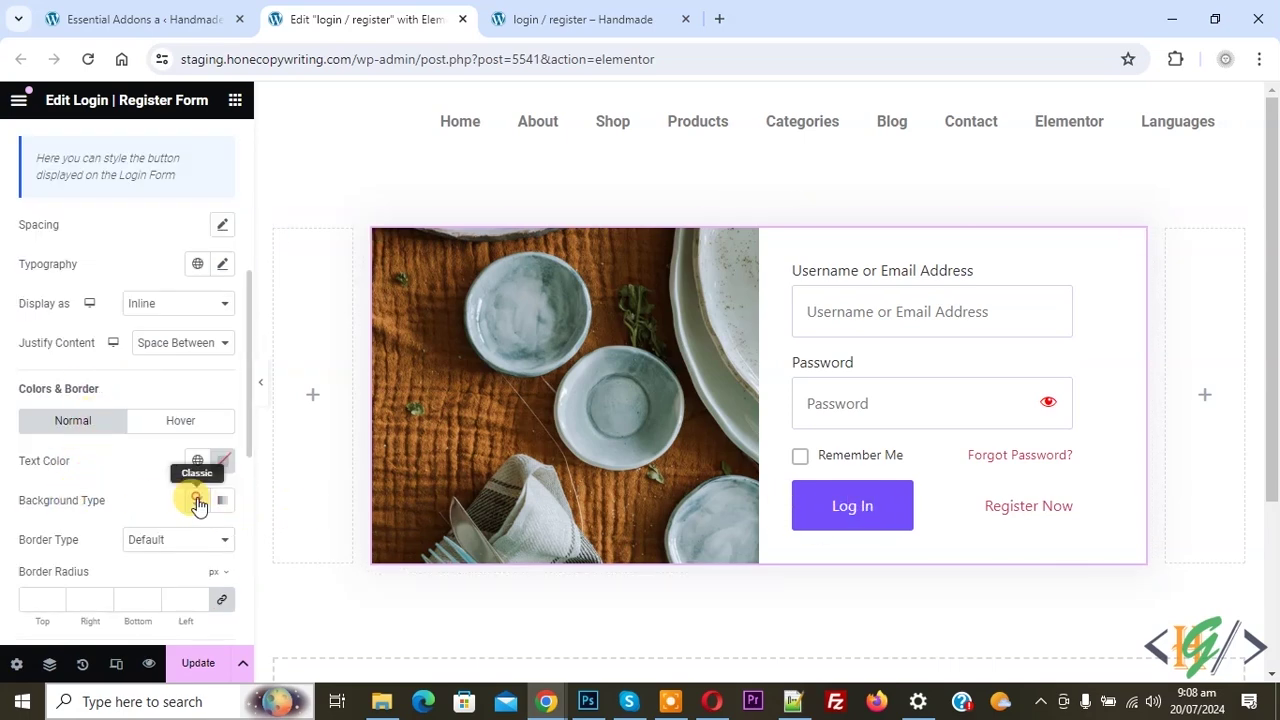
Give the Log In button a Classic Normal-state background in red #FF0000.
click(197, 500)
click(222, 540)
drag(314, 409, 346, 309)
click(837, 506)
click(185, 430)
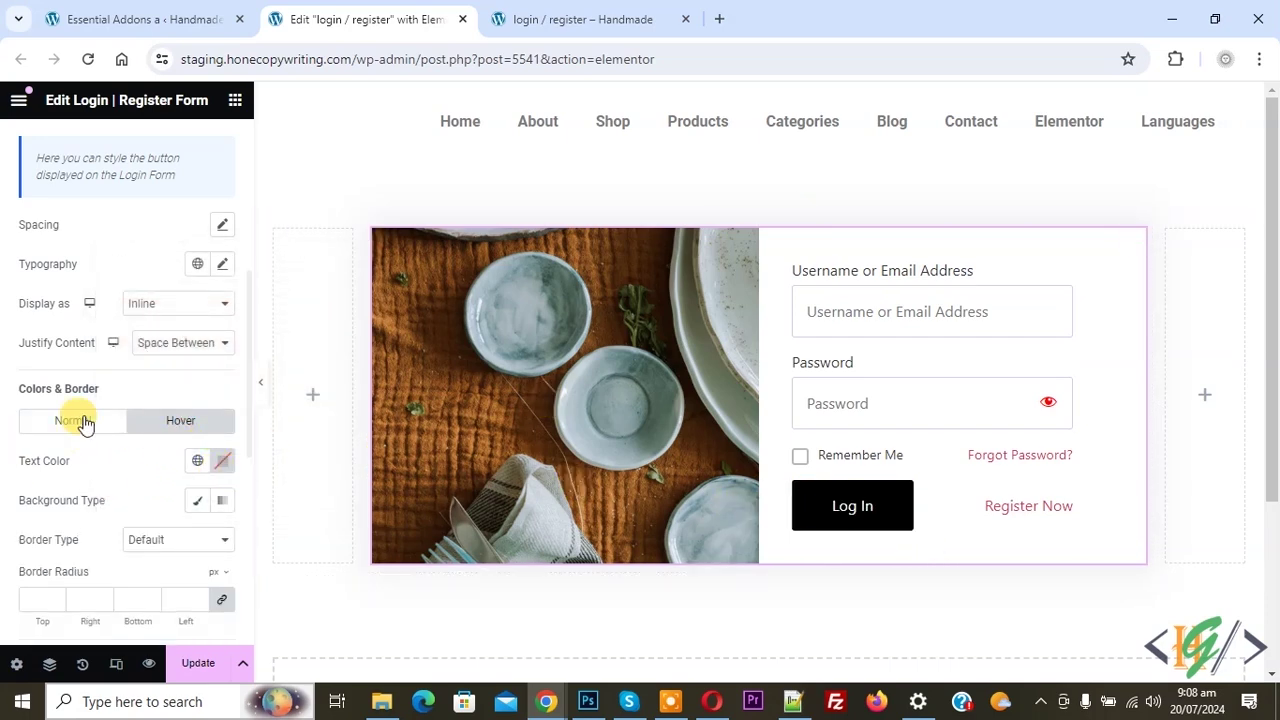
click(80, 421)
click(222, 540)
drag(297, 349, 331, 287)
click(5, 477)
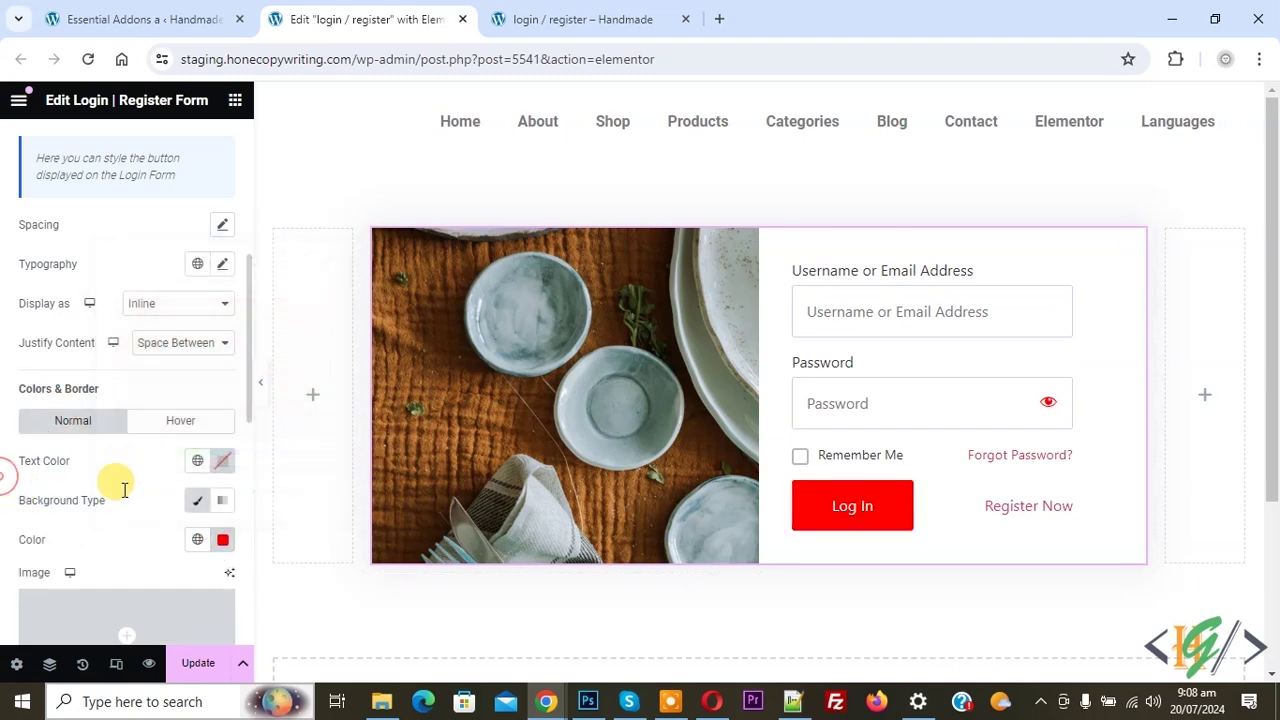
click(178, 423)
scroll(120, 451, down, 5)
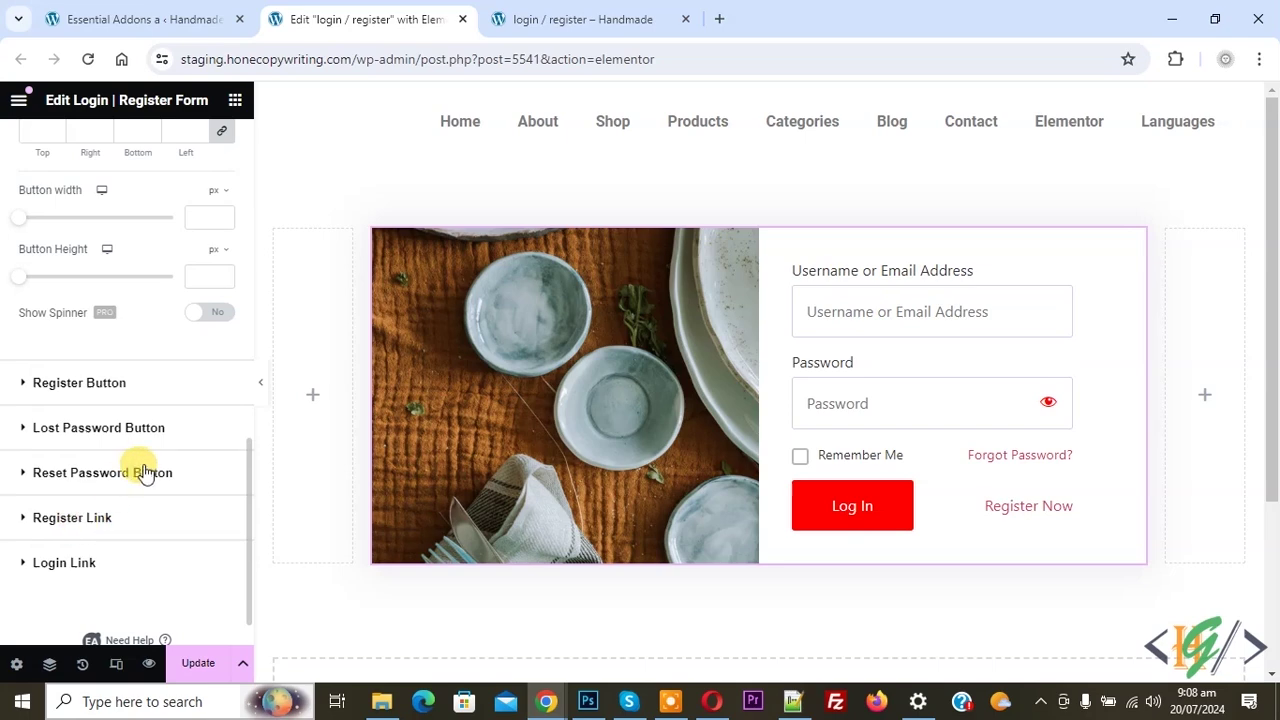
Expand Register Link styling, save the page with Update, and go to the live page.
click(34, 510)
scroll(34, 506, down, 3)
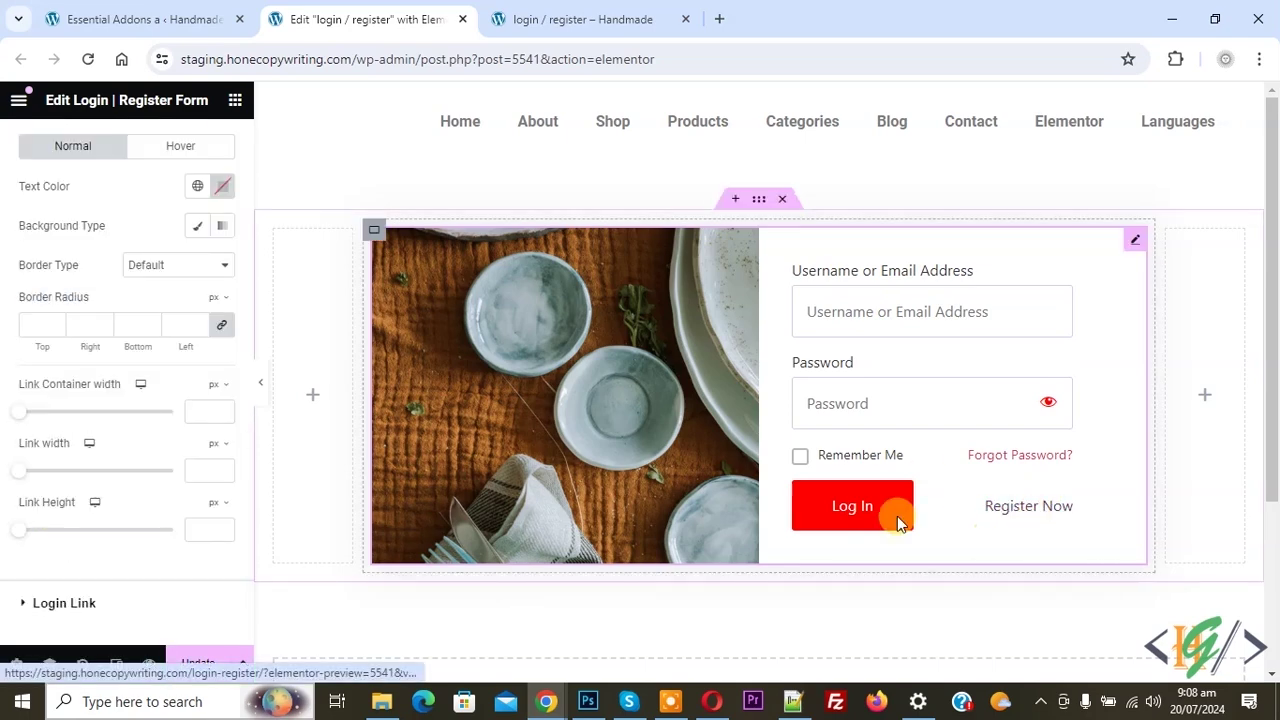
scroll(180, 460, up, 3)
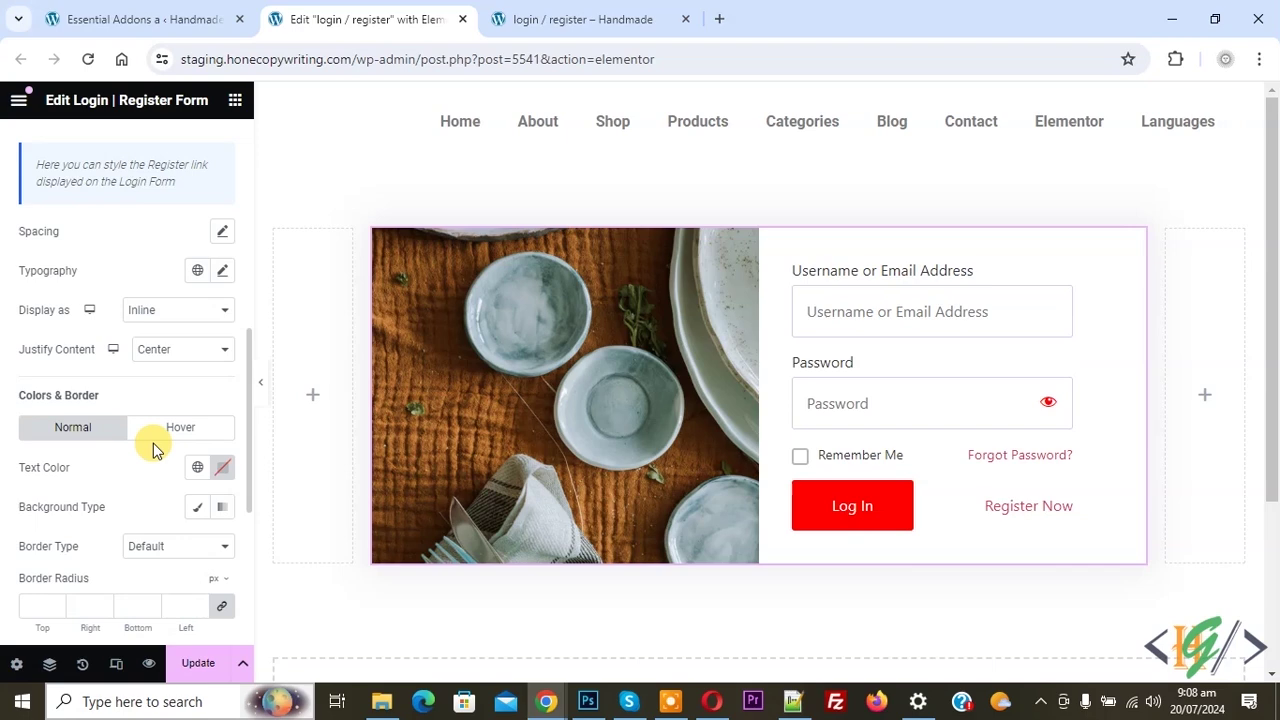
click(197, 669)
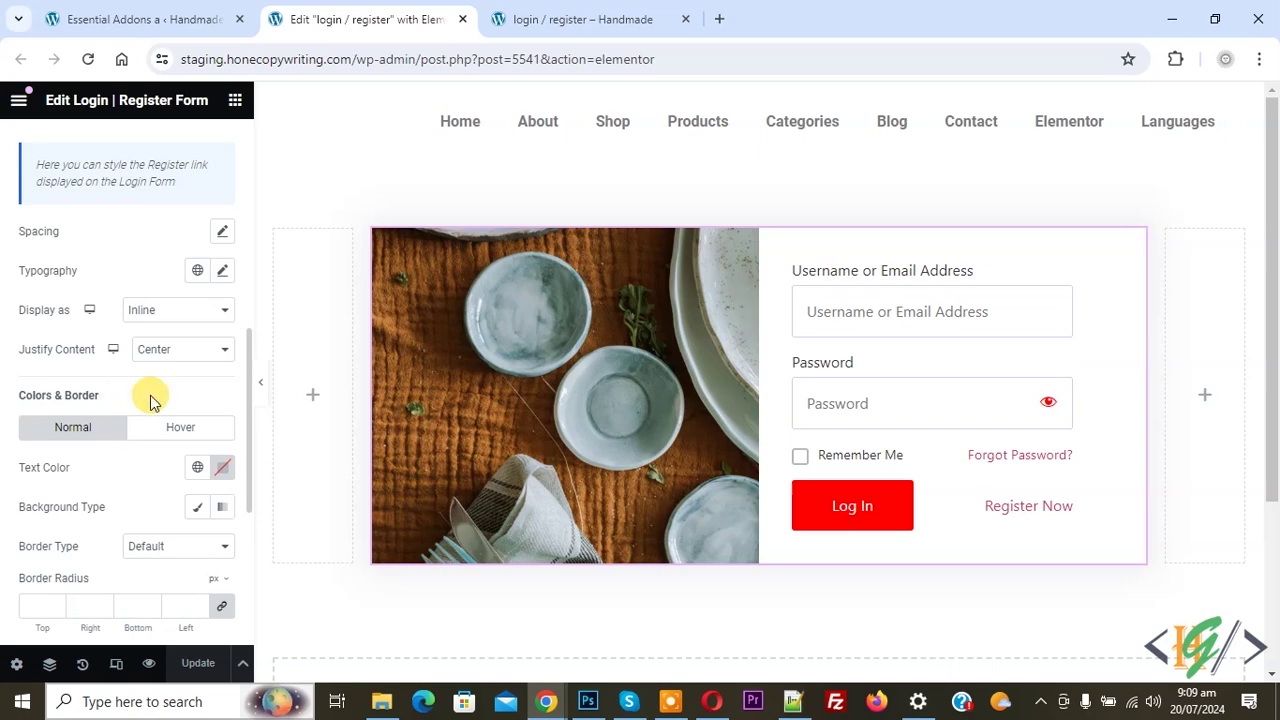
click(560, 19)
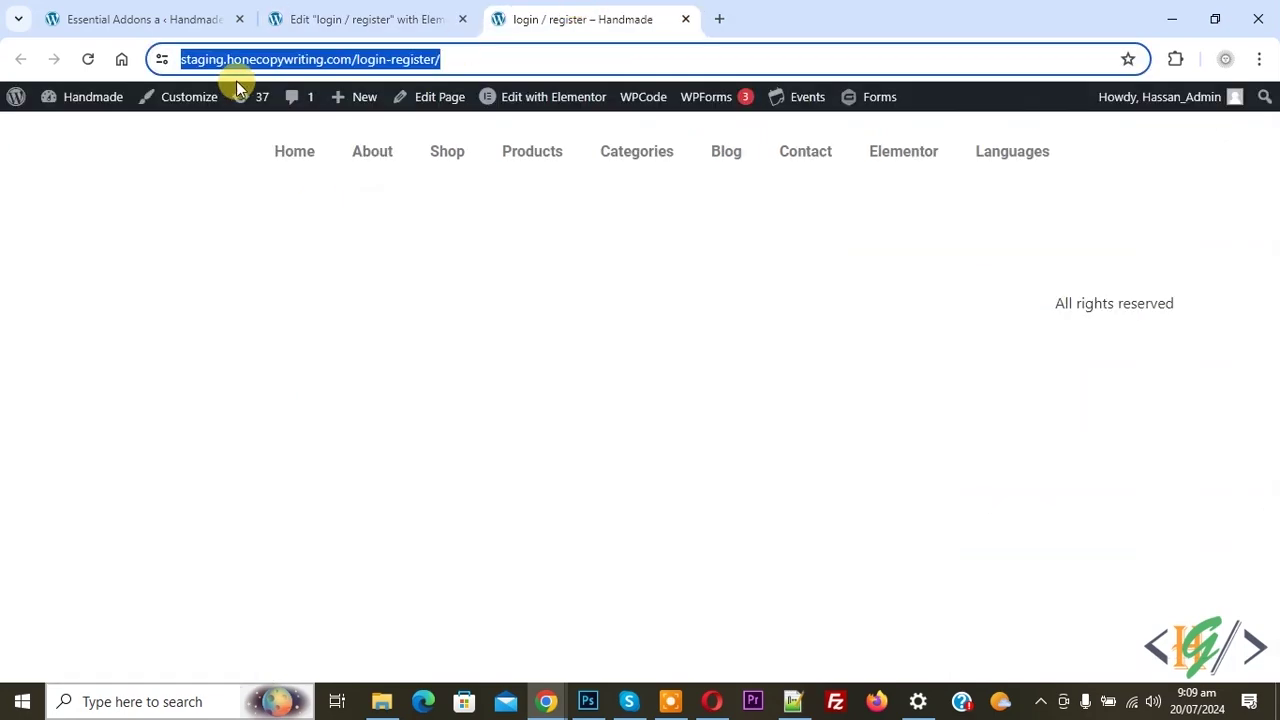
Reload the live page and open its copied URL in a new Incognito window.
click(89, 59)
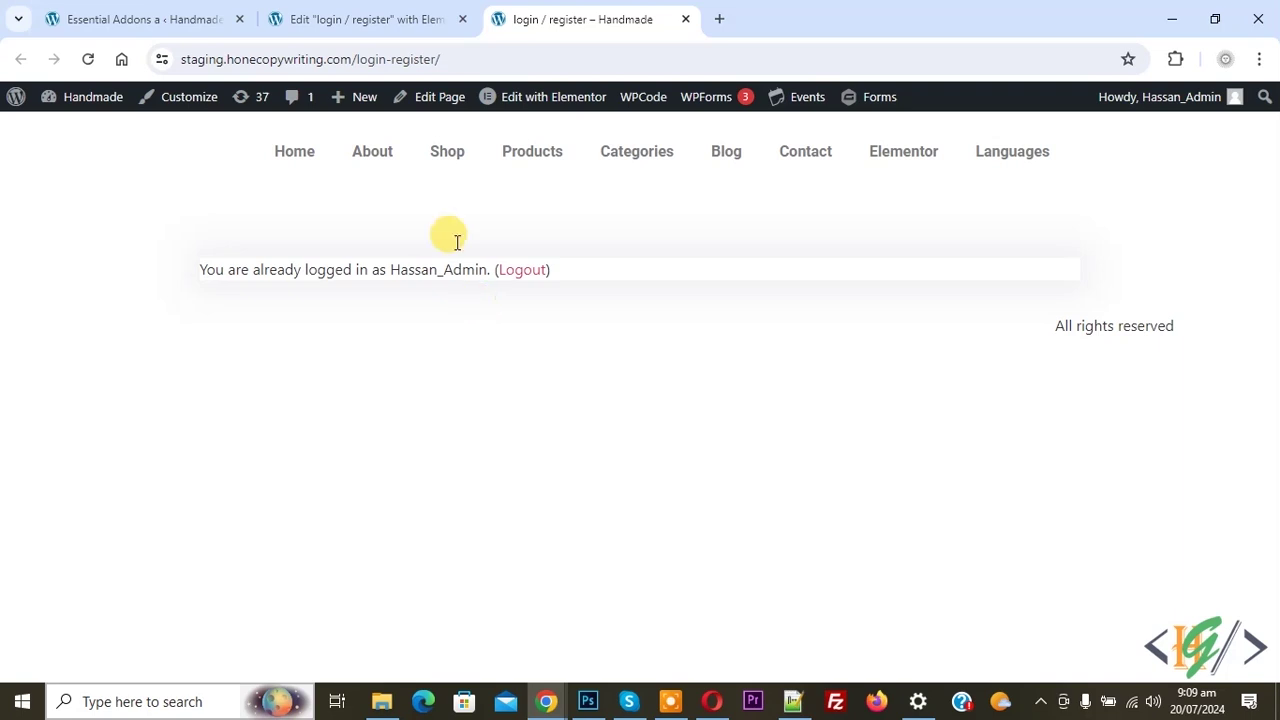
click(441, 57)
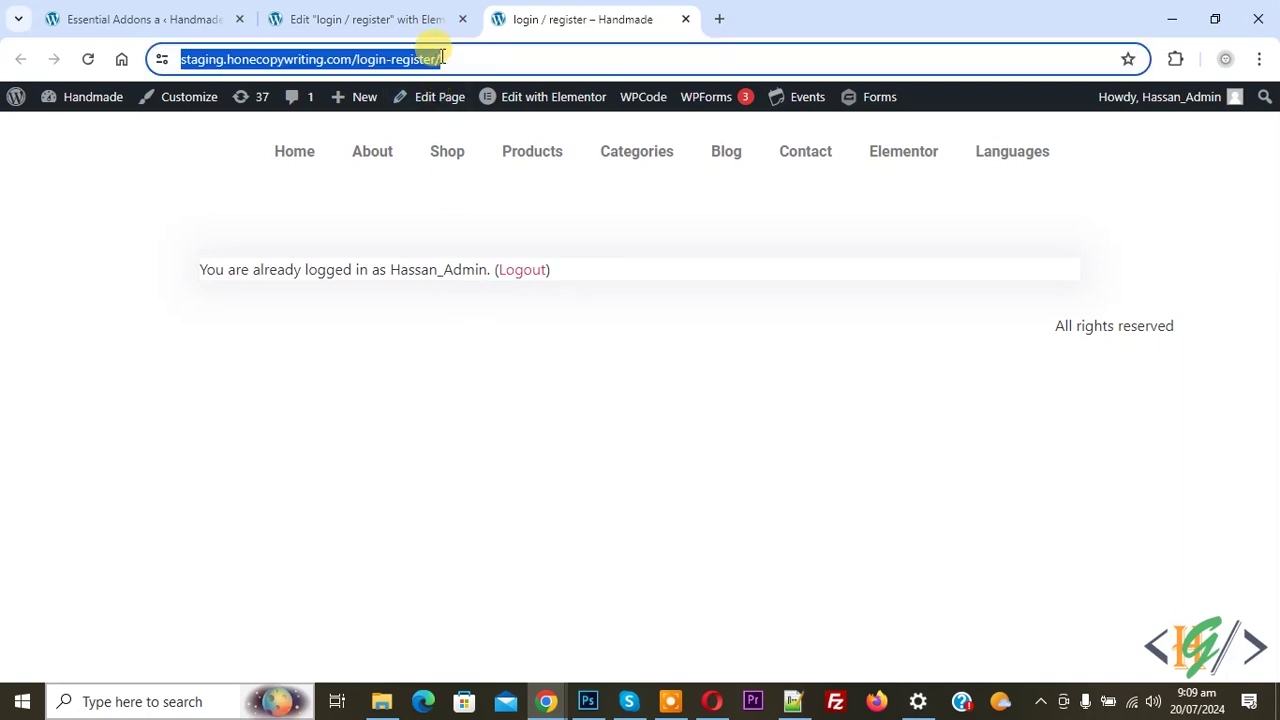
key(ctrl+c)
key(ctrl+shift+n)
key(ctrl+v)
key(Return)
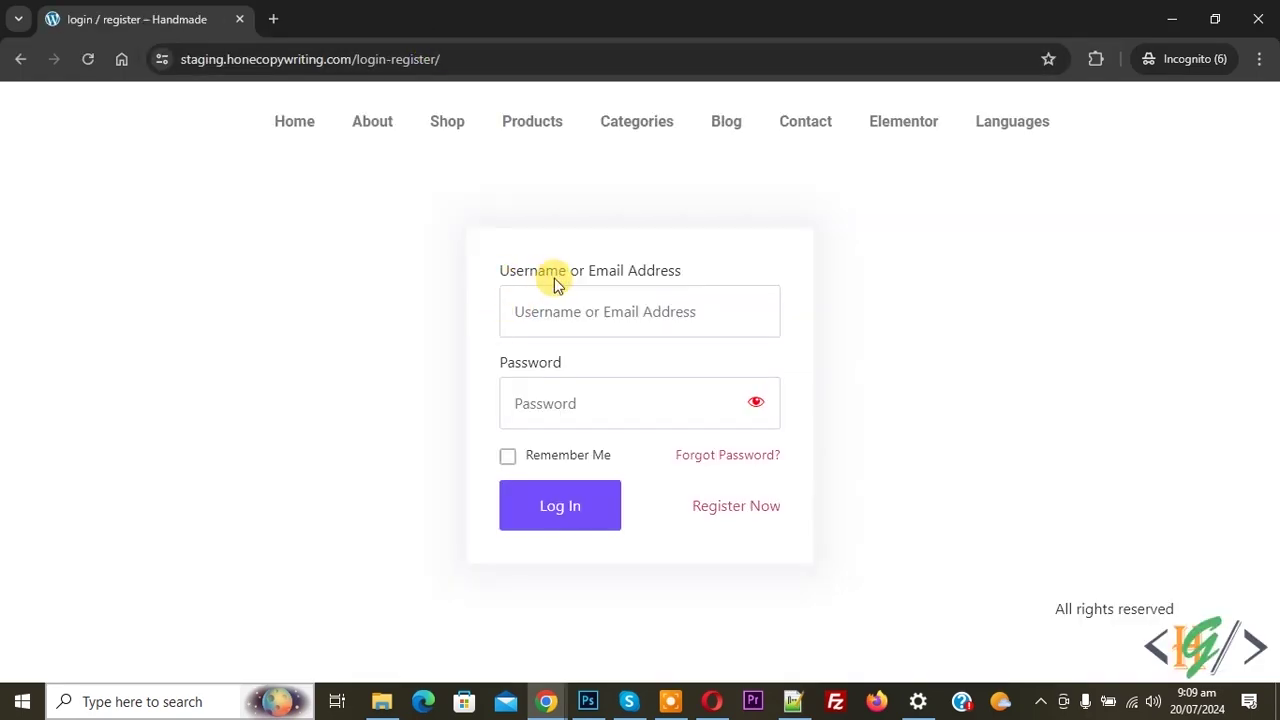
Enter a test password, reveal it, then switch to Register Now and back to Sign In.
click(700, 394)
key(ctrl+v)
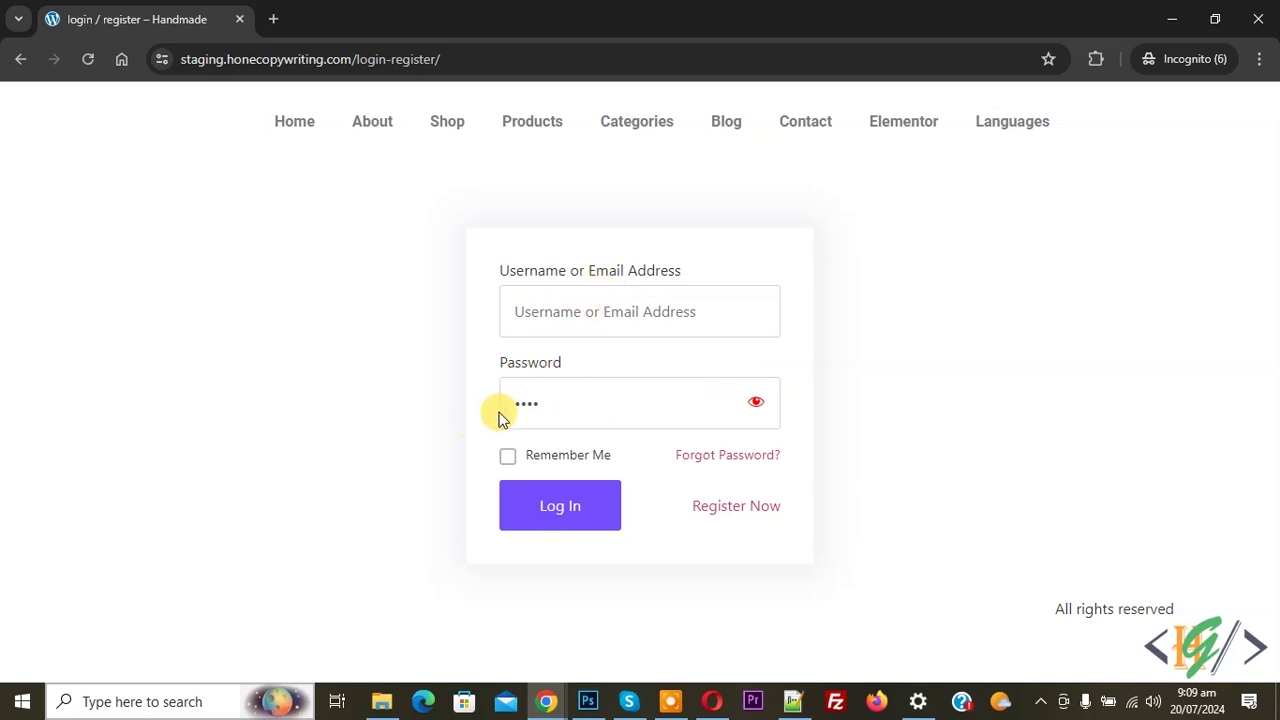
click(756, 403)
click(733, 510)
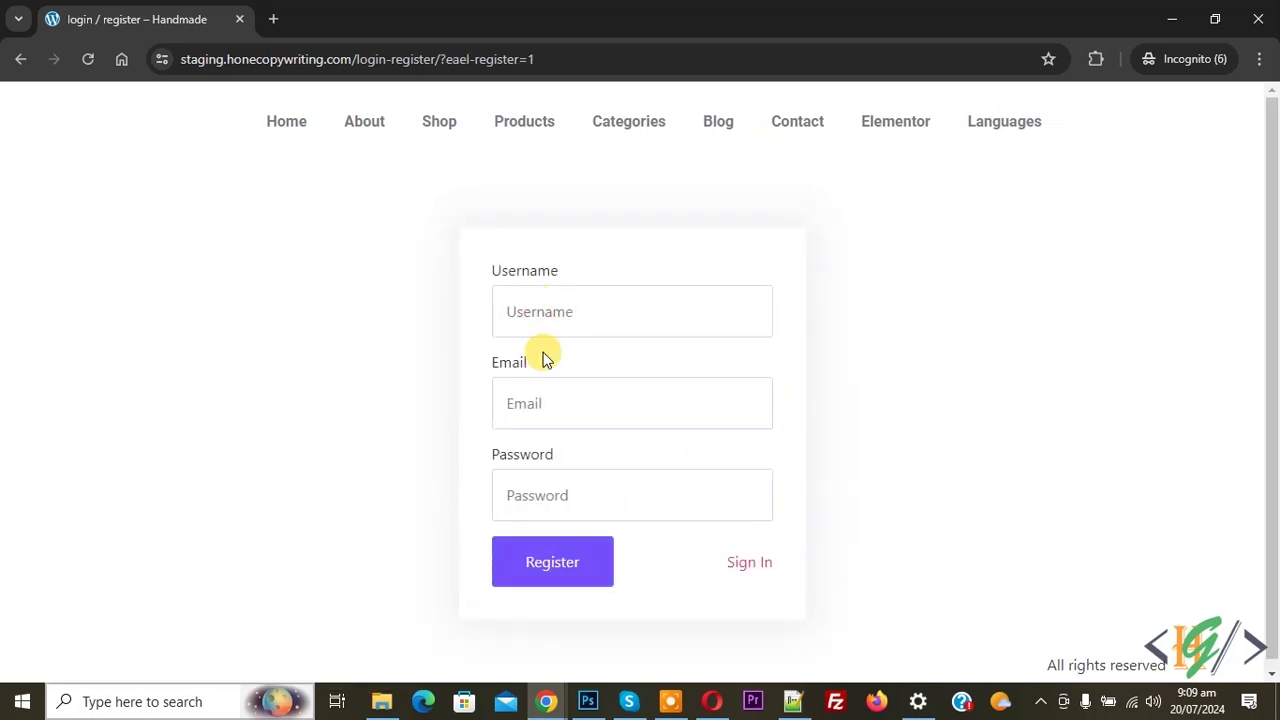
click(745, 562)
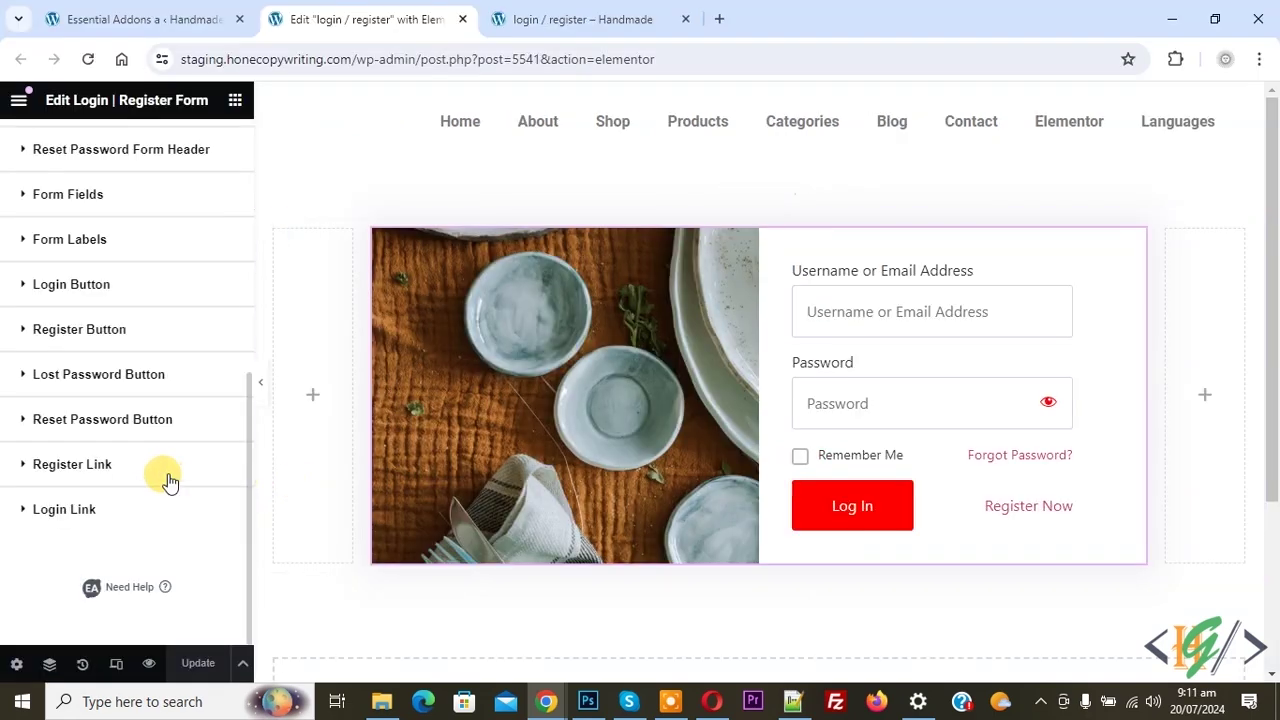
scroll(166, 476, up, 5)
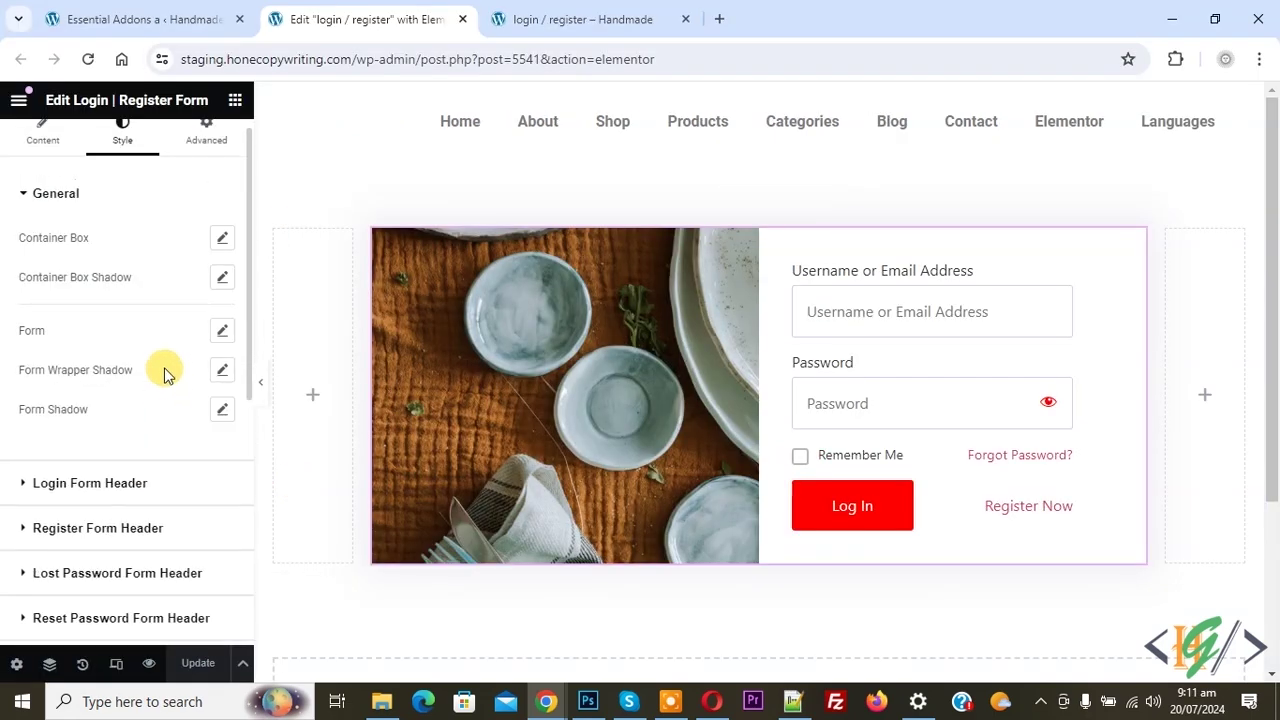
Set Enable Reset Password Form to Yes in the widget's General content section, then reload the incognito page.
click(34, 155)
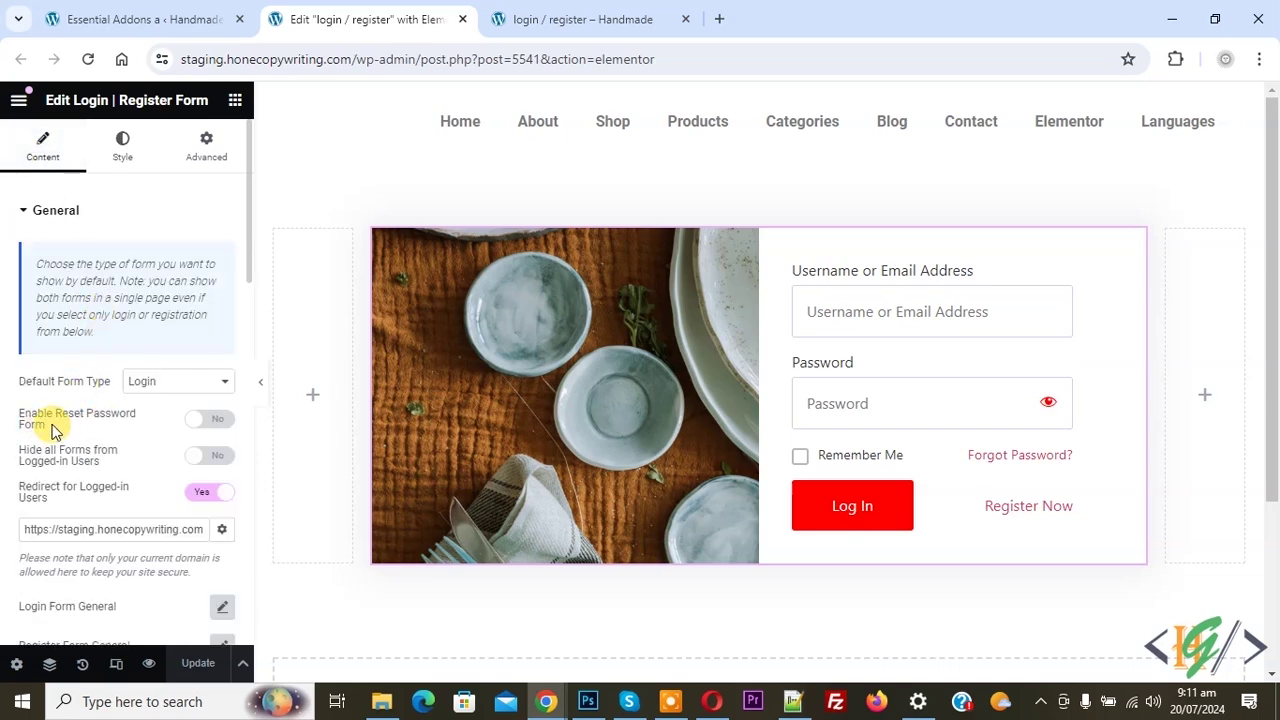
click(210, 420)
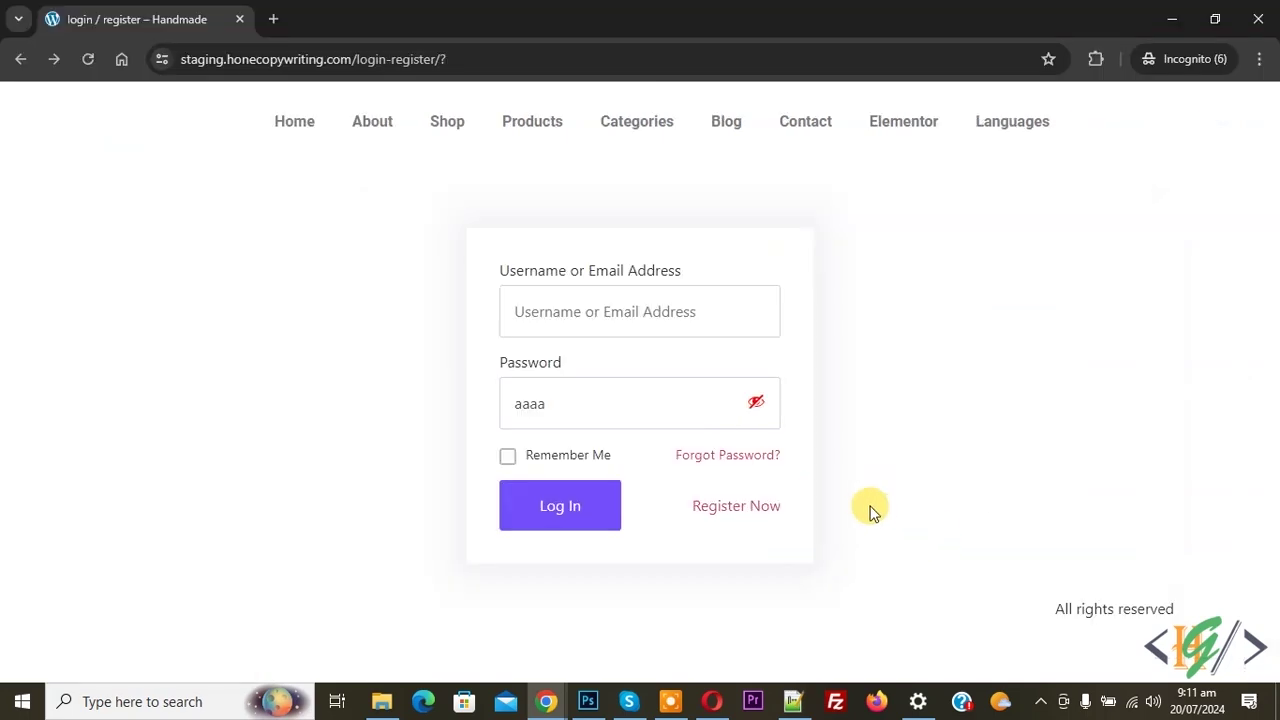
click(88, 59)
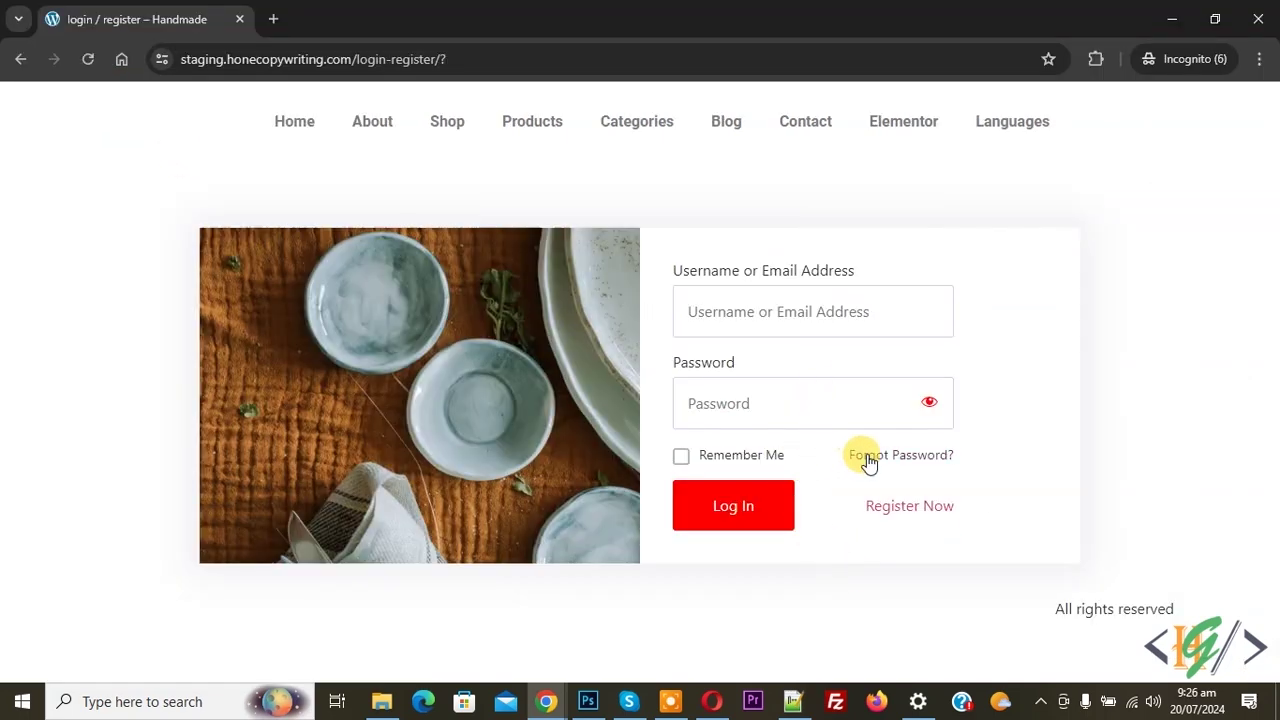
Switch the frontend form through Forgot Password, Sign In, Register Now, Sign In, then Forgot Password again.
click(884, 457)
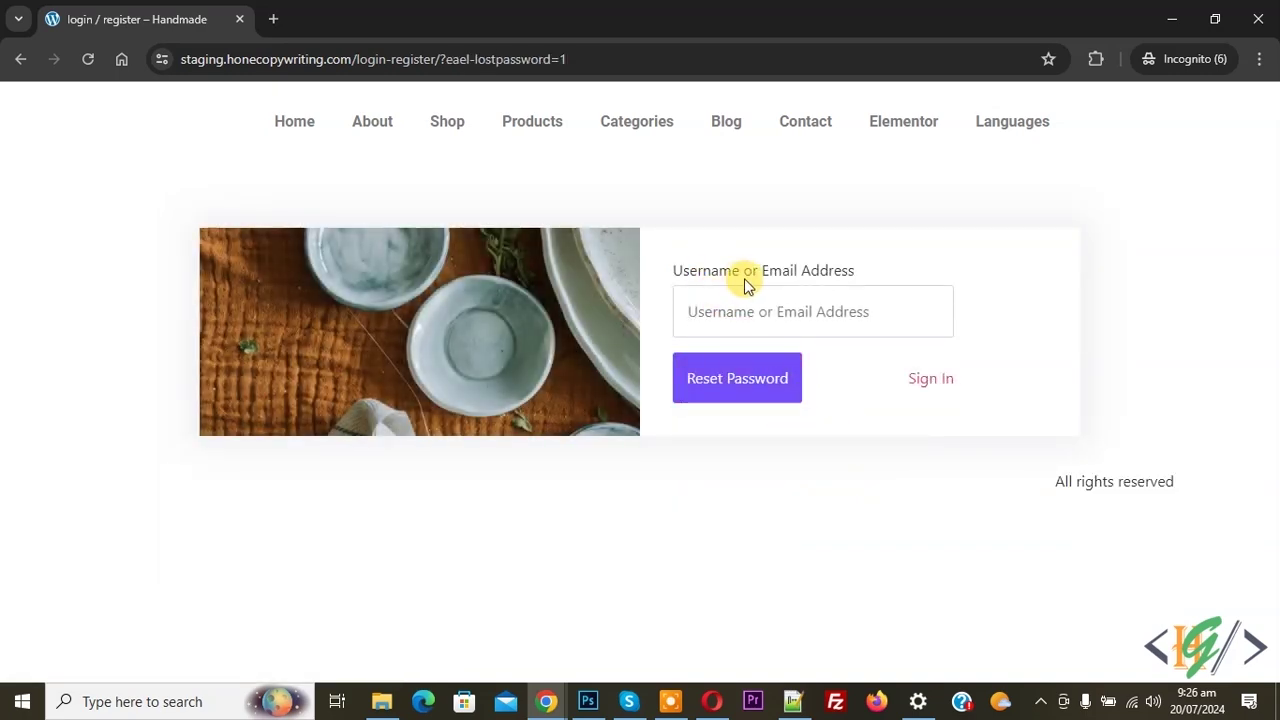
click(918, 385)
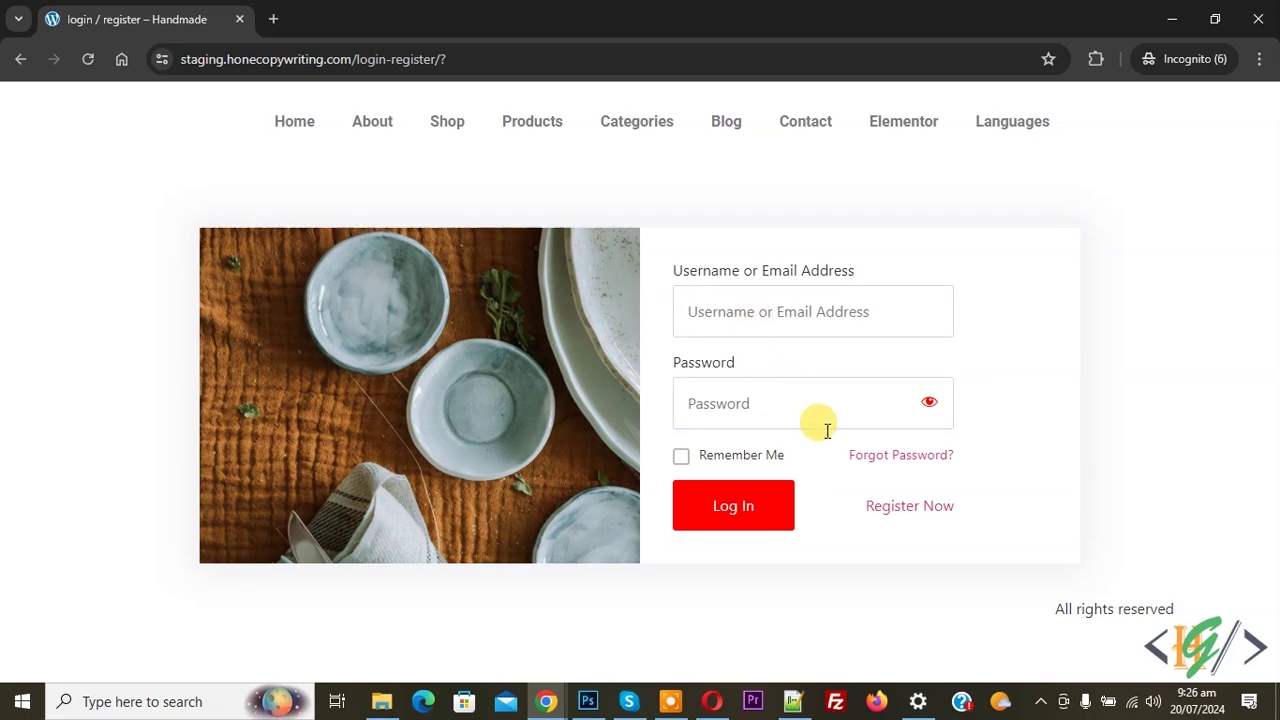
click(886, 507)
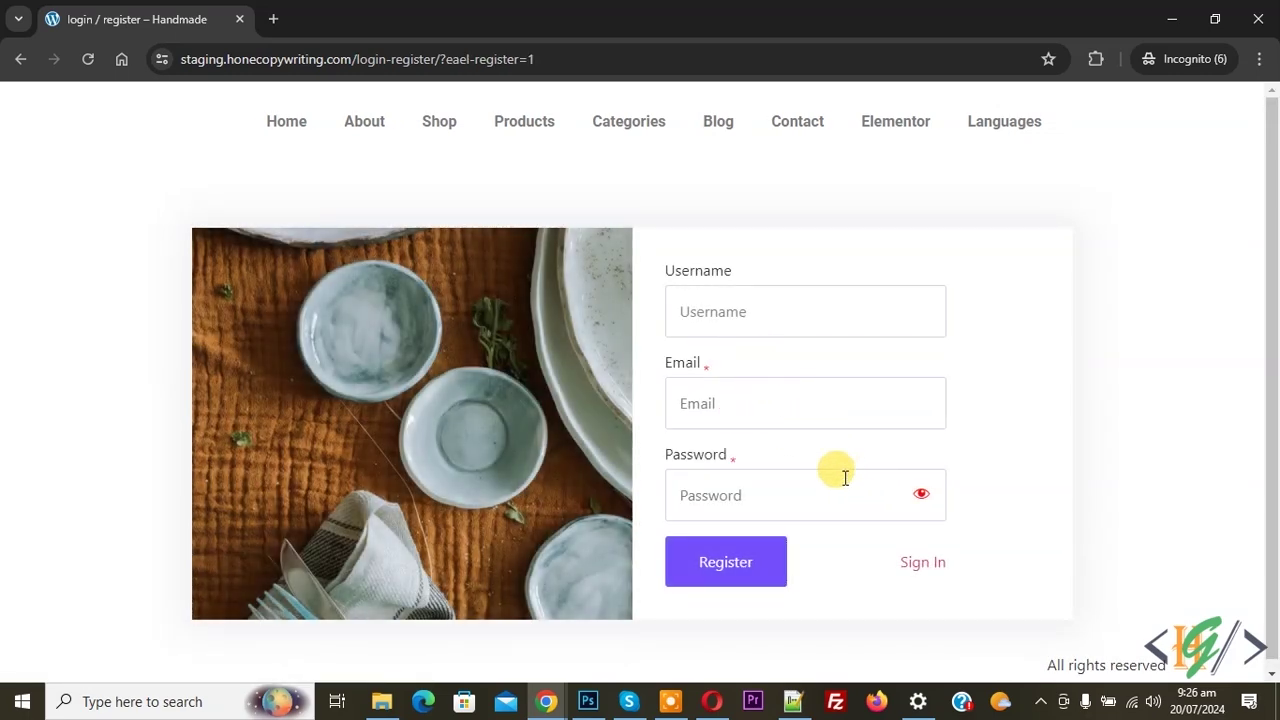
click(913, 565)
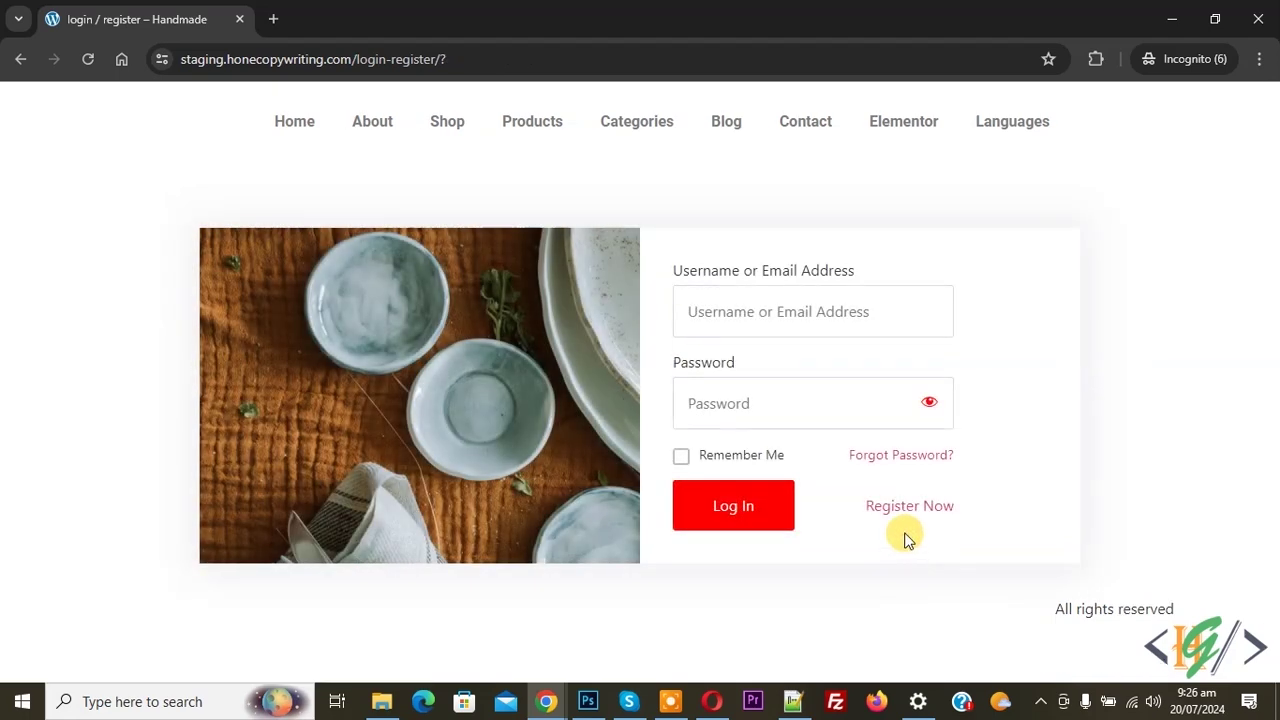
click(873, 466)
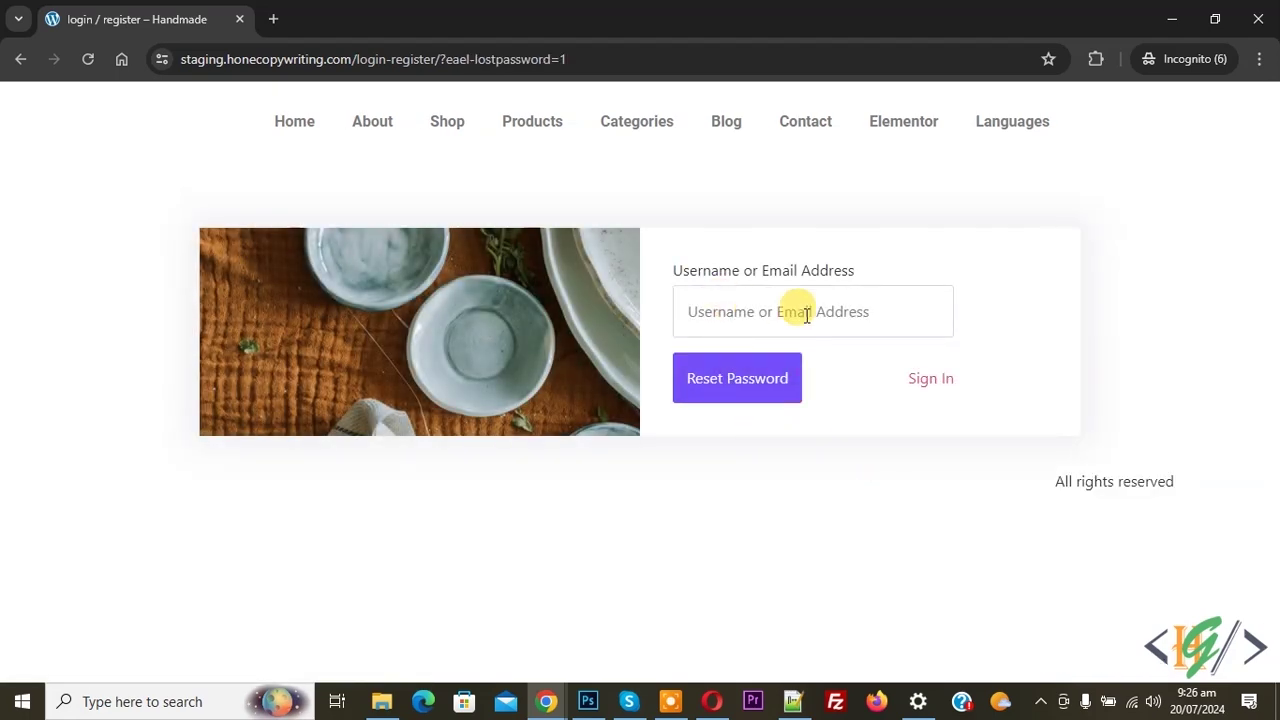